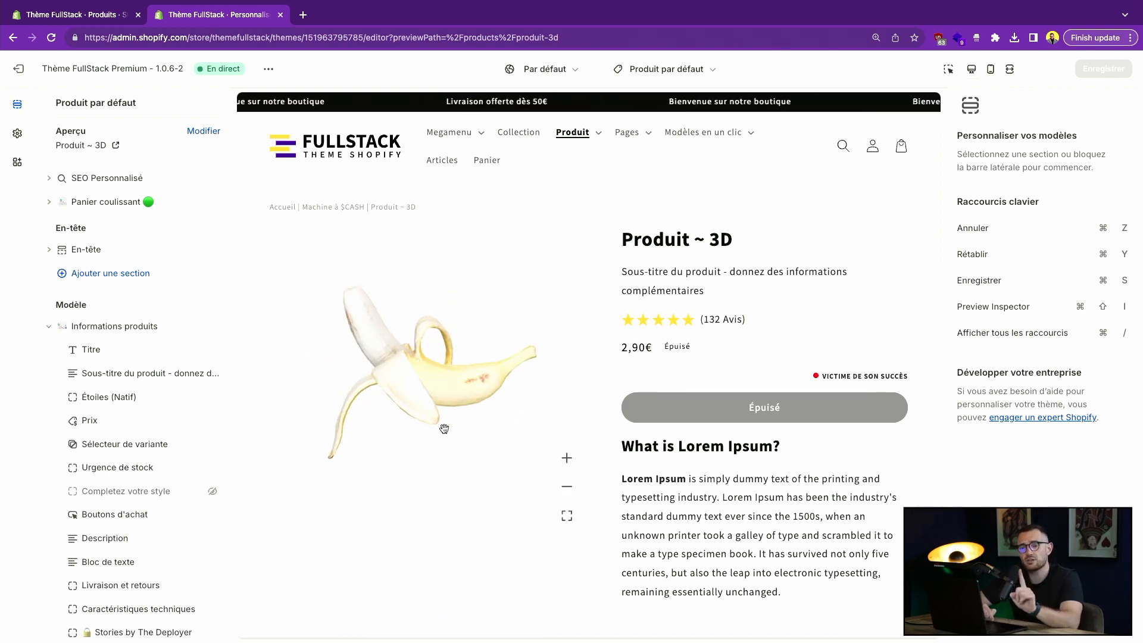
Rotate the 3D banana model in the product page preview to view it from another side
drag(445, 429, 658, 375)
scroll(428, 358, up, 5)
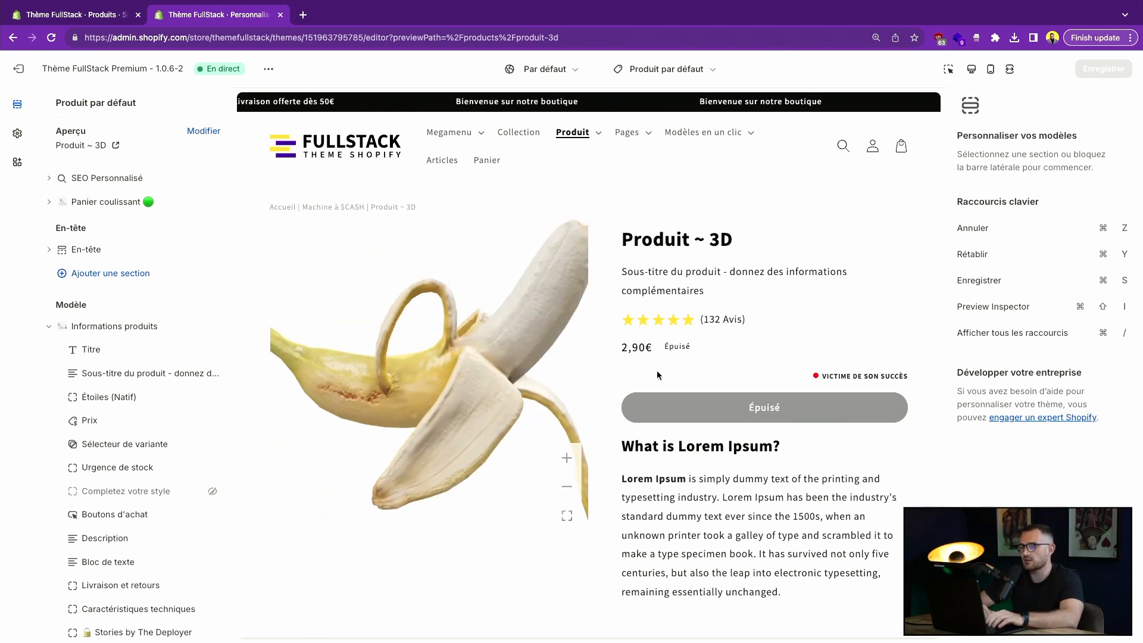
Switch to the product list in the Shopify admin and open the product "Produit ~ 3D"
click(77, 15)
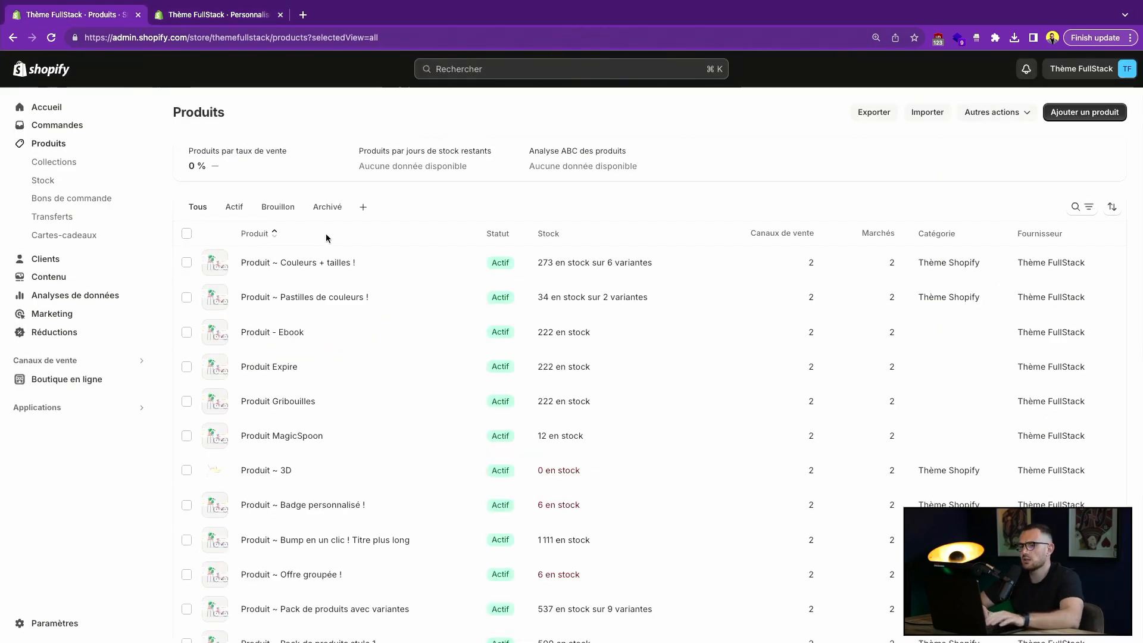
scroll(326, 239, down, 2)
click(273, 416)
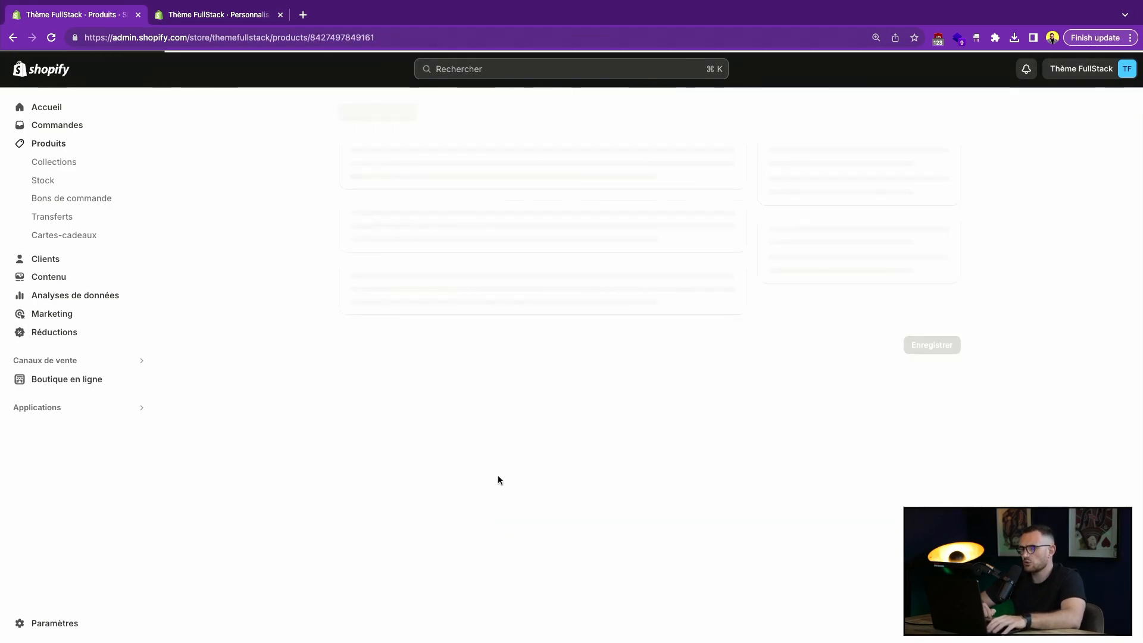
key(ctrl+Tab)
key(ctrl+shift+Tab)
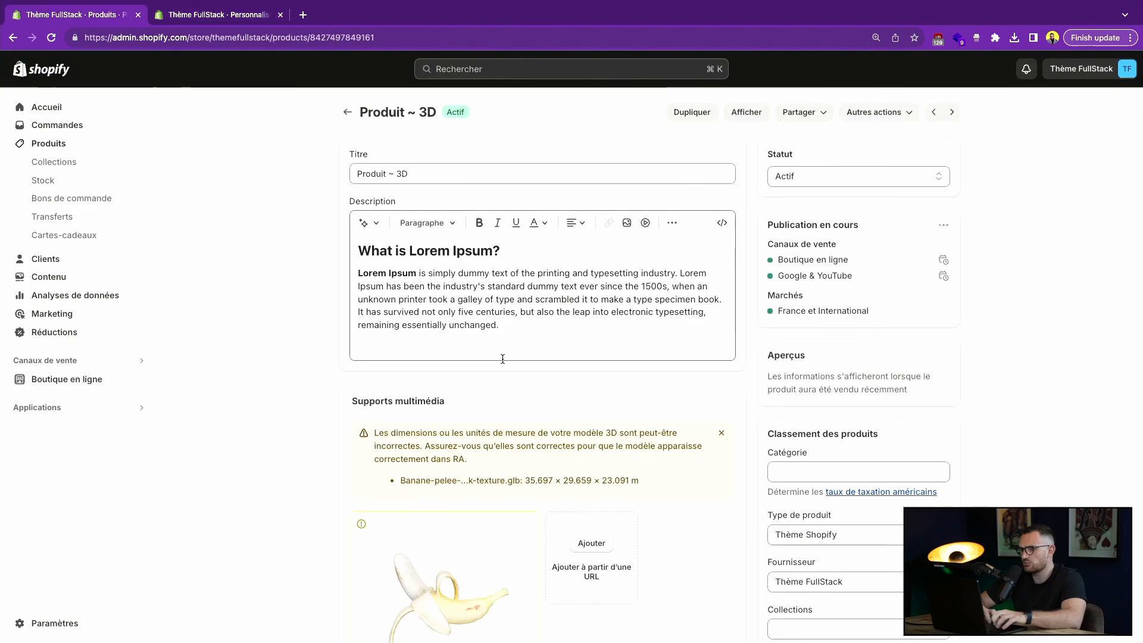
Set the product's on-hand stock quantity to 1111 and save the adjustment
scroll(548, 427, down, 6)
scroll(446, 483, down, 6)
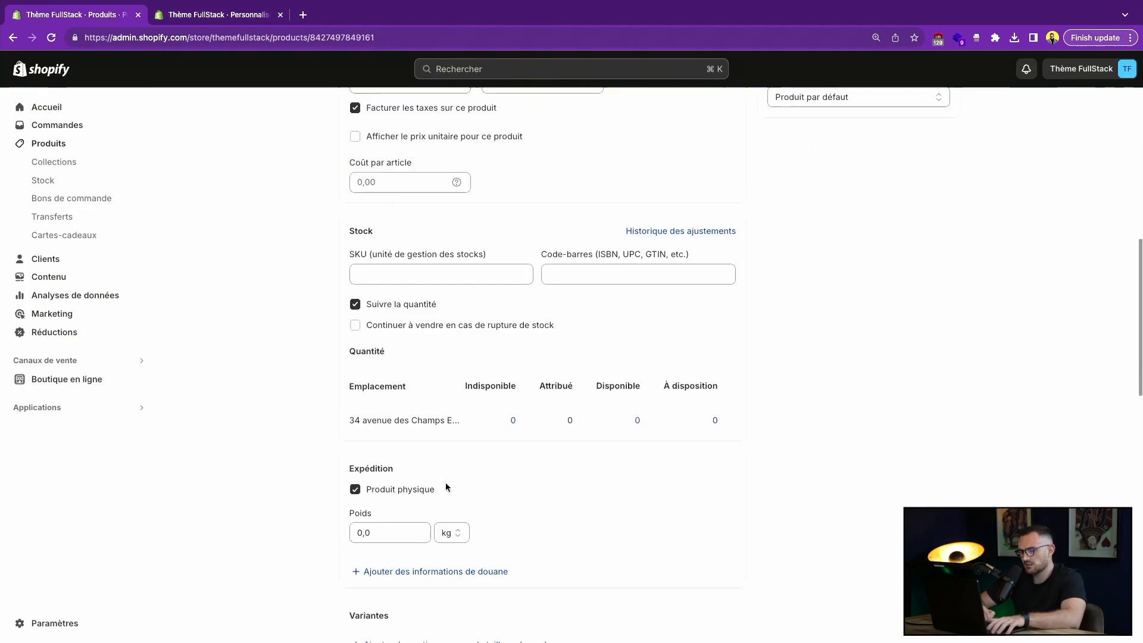
click(718, 322)
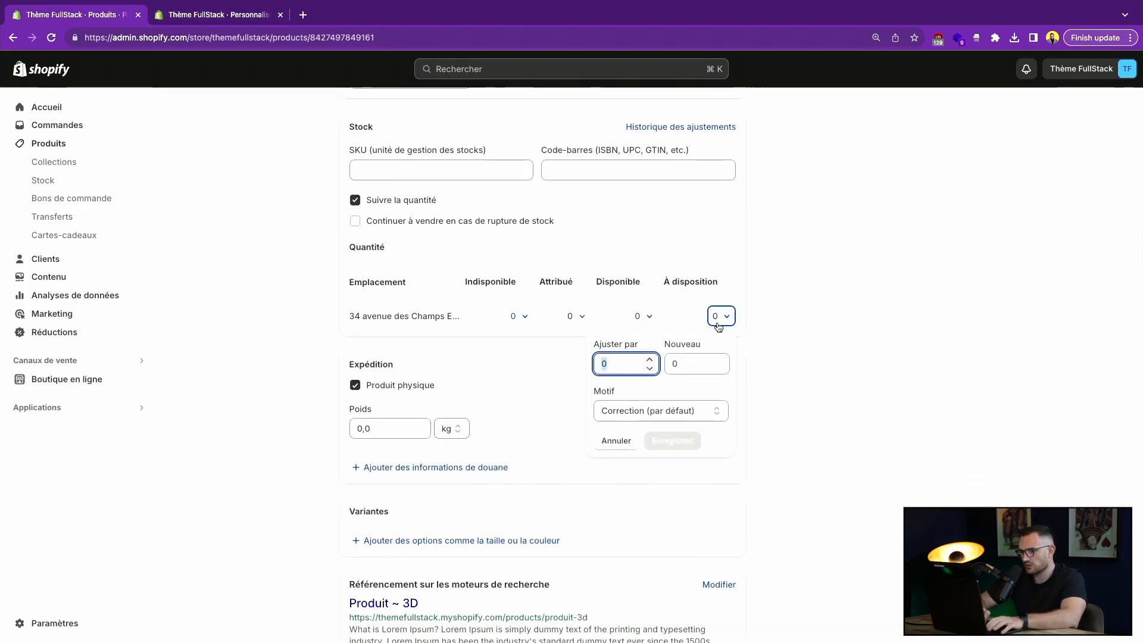
text(1111)
click(675, 441)
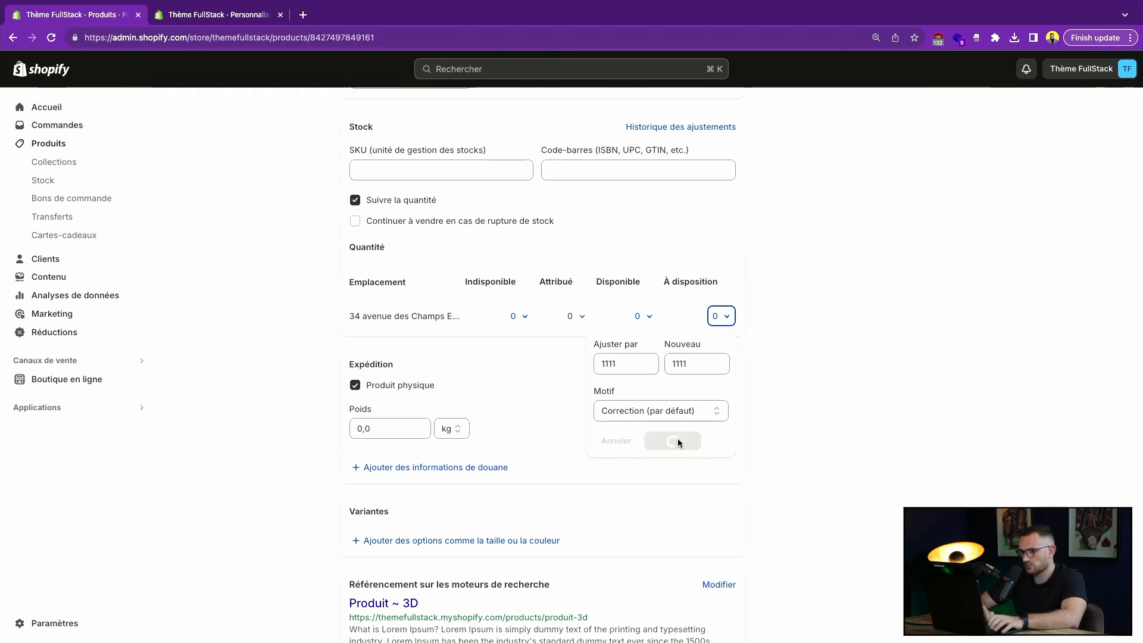
Check the product's page in the theme editor preview and return to its admin page
scroll(870, 367, up, 10)
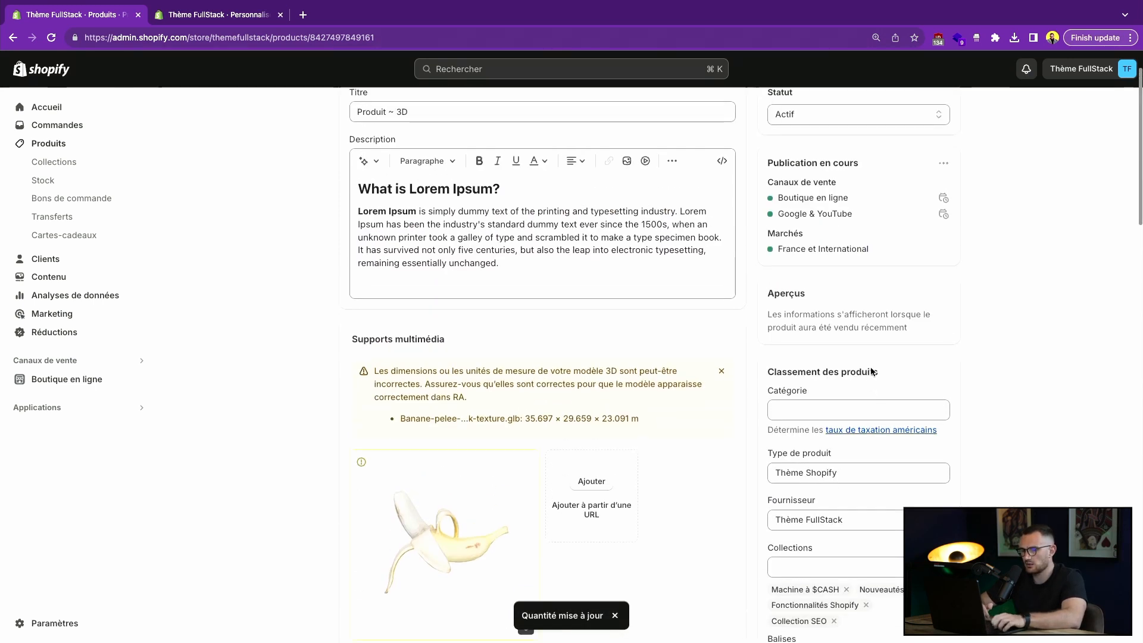
key(ctrl+Tab)
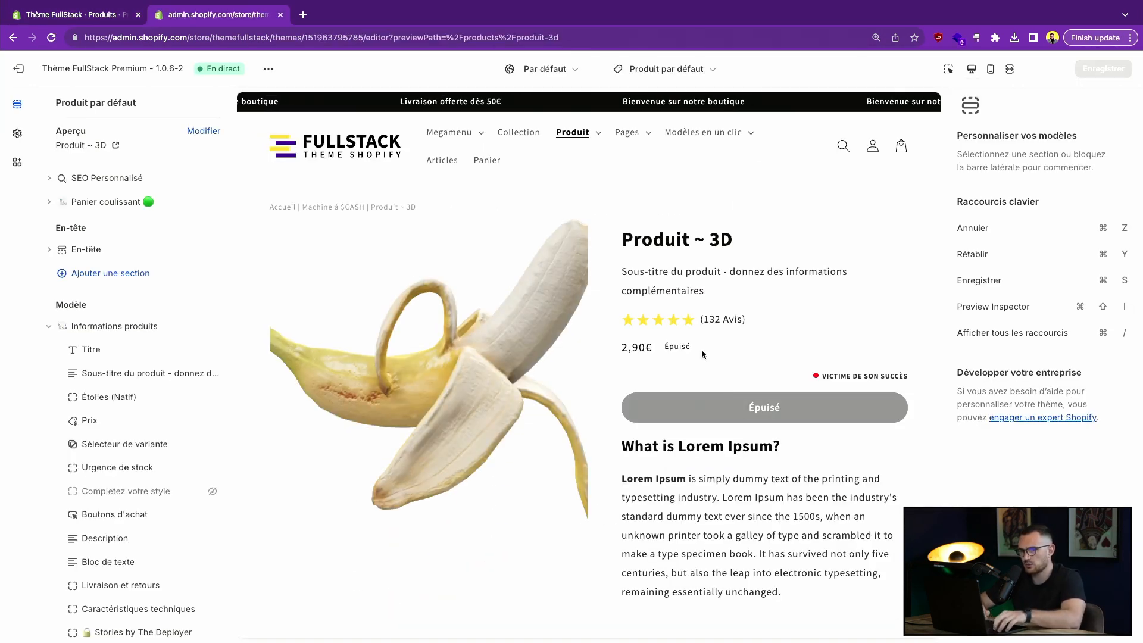
key(ctrl+Tab)
Add a variant option named "Offre" to the product
scroll(255, 337, down, 15)
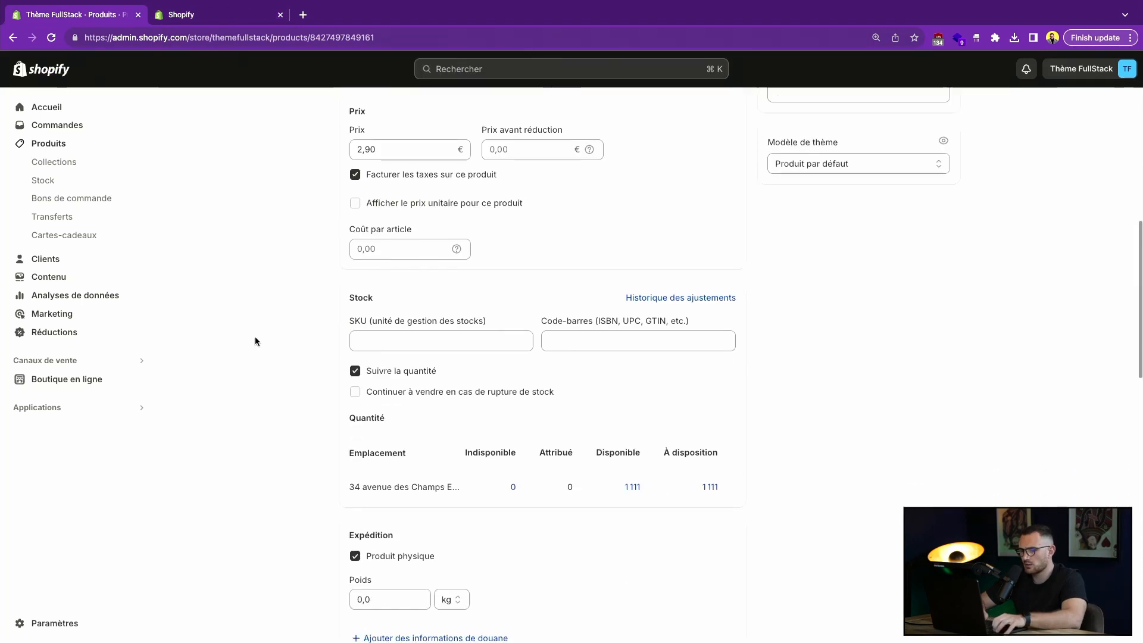
click(419, 418)
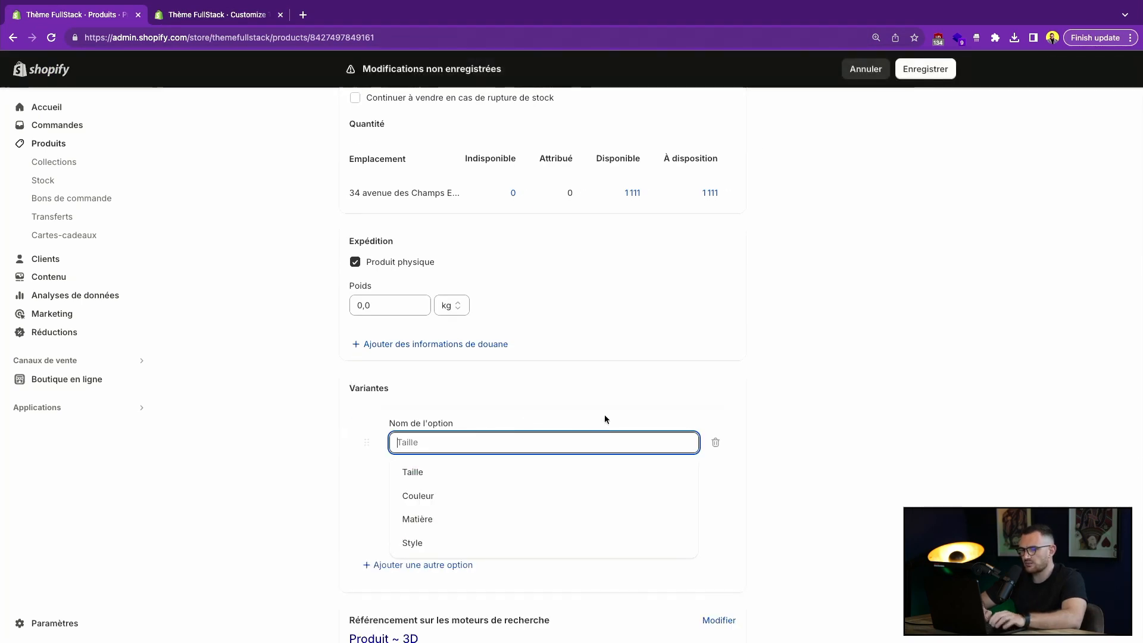
text(Offre)
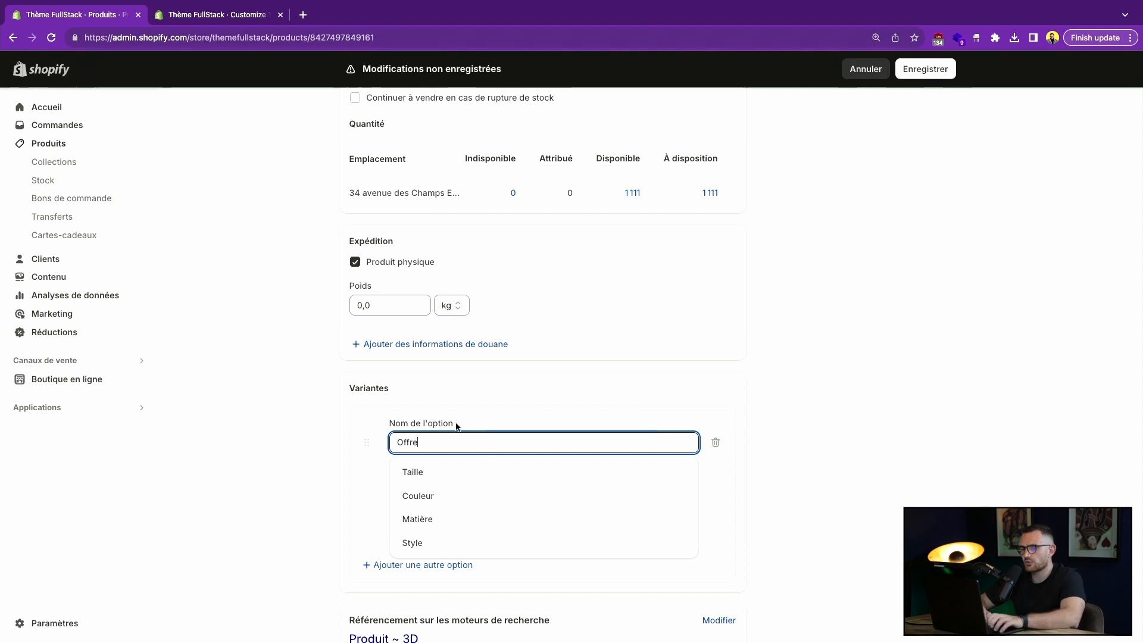
click(482, 407)
Enter the option values "1 Banane", "2 Bananes" and "3 Bananes" for Offre and save the product
click(435, 507)
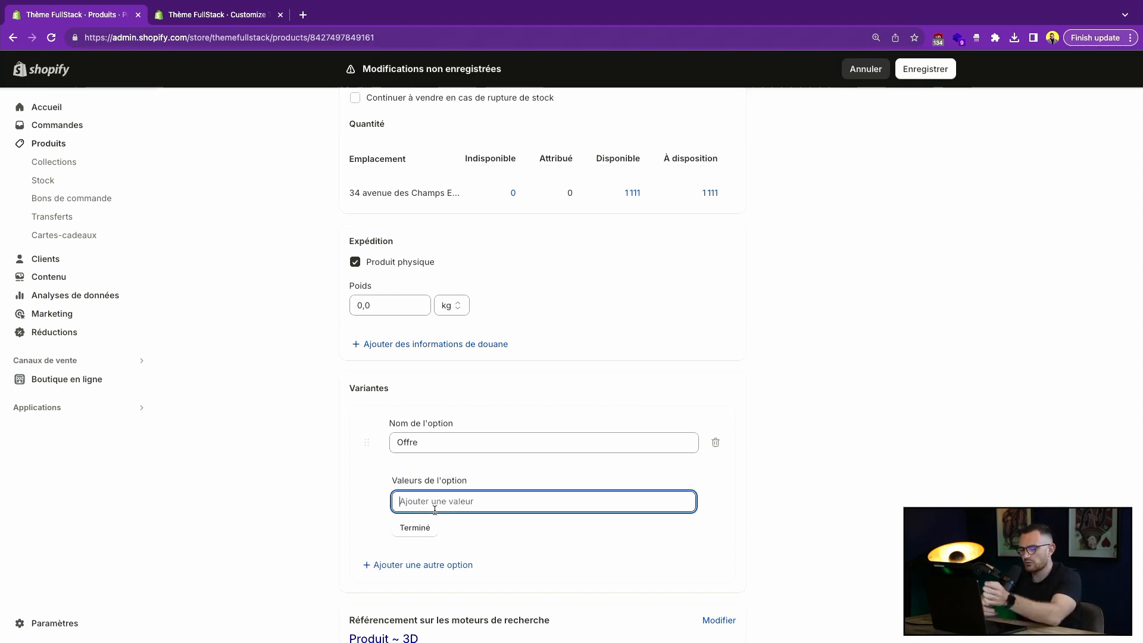
text(1 b)
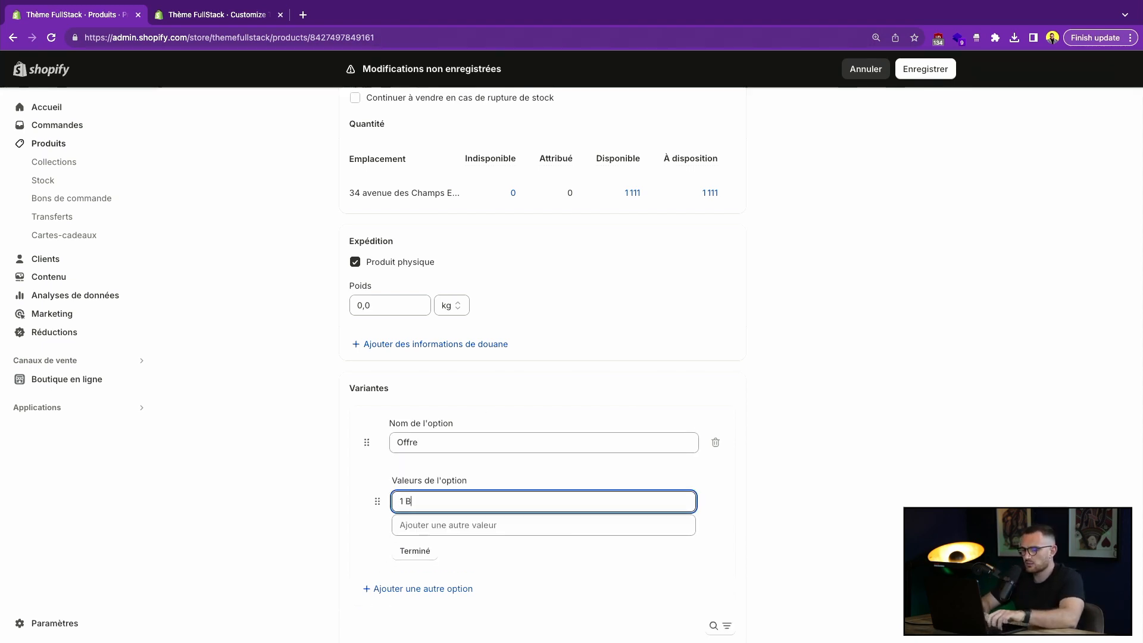
text(anane)
key(Tab)
text(2 )
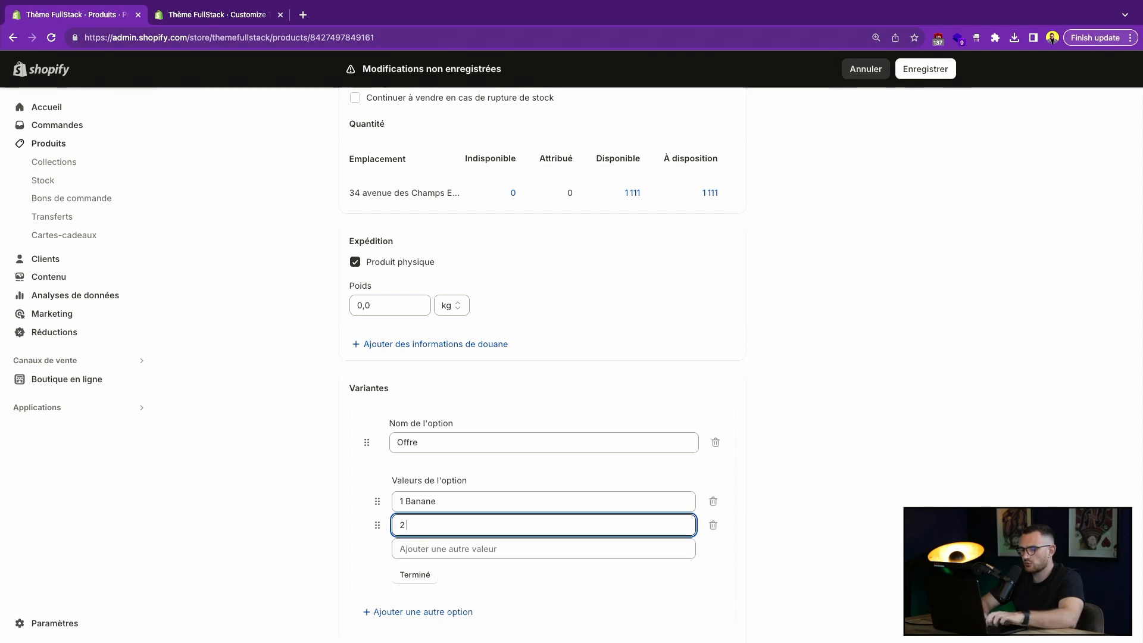
text(Bananes)
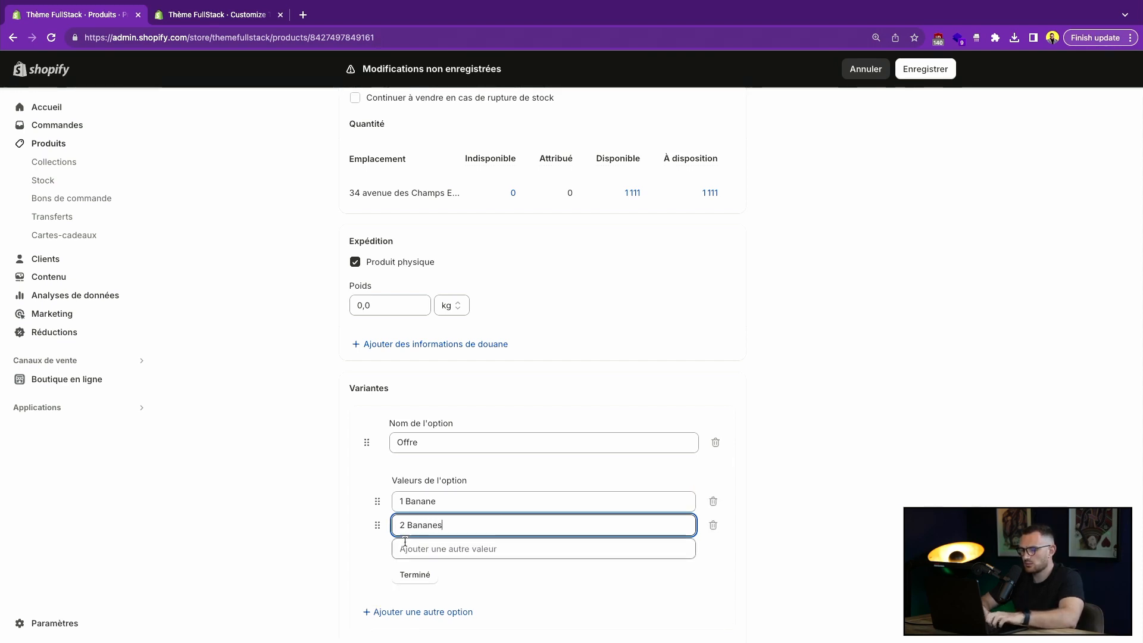
click(404, 547)
text(3 B)
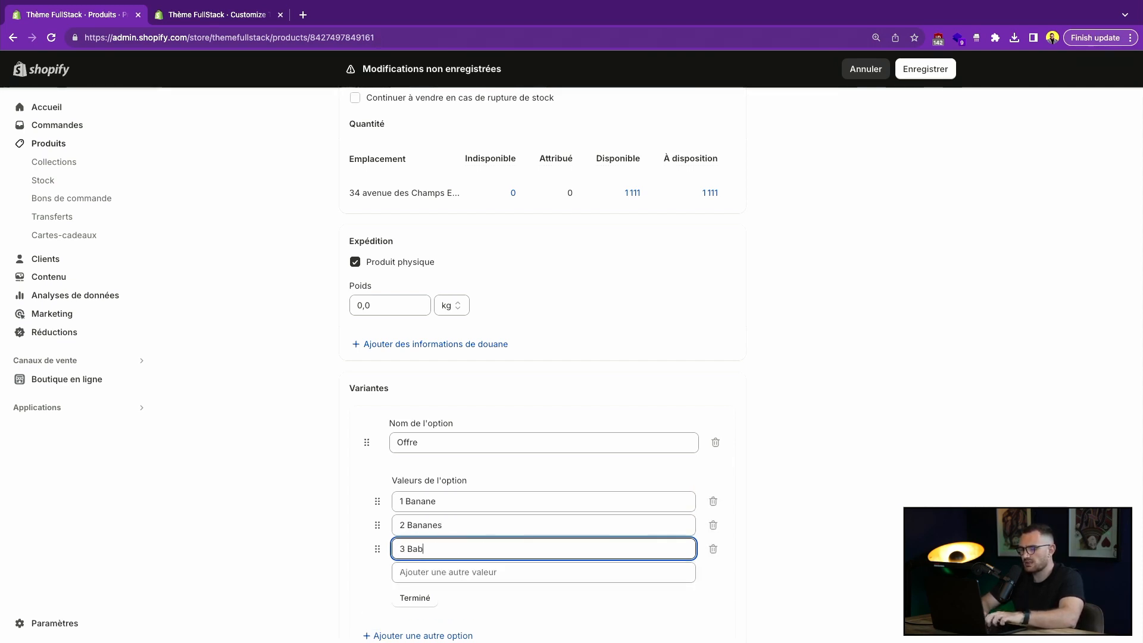
text(ananes)
click(315, 526)
scroll(798, 441, down, 2)
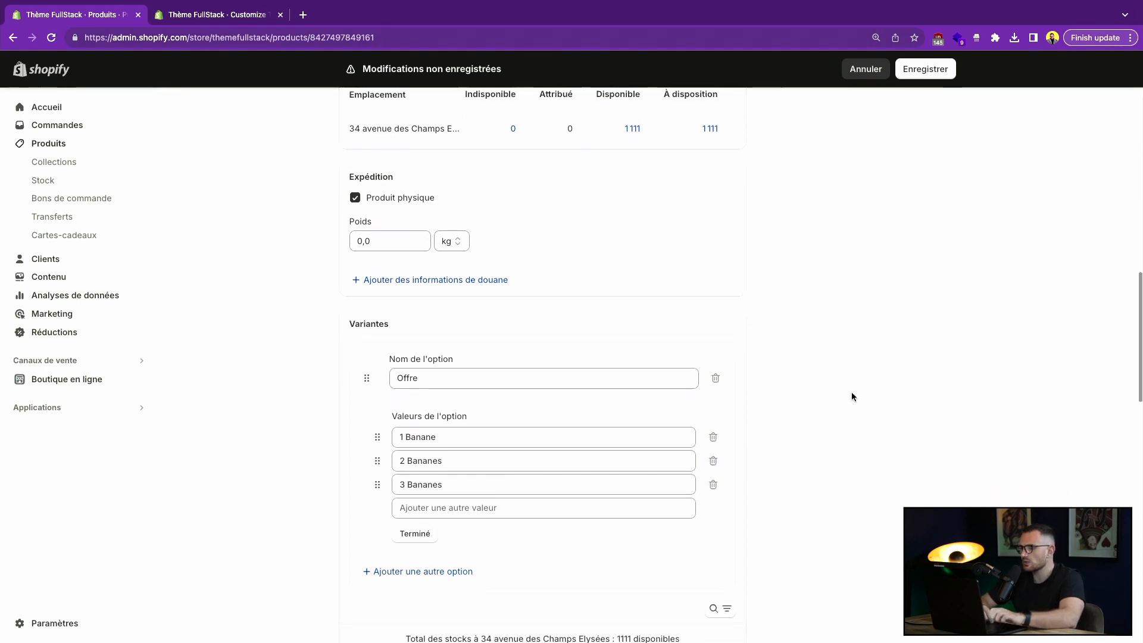
click(951, 69)
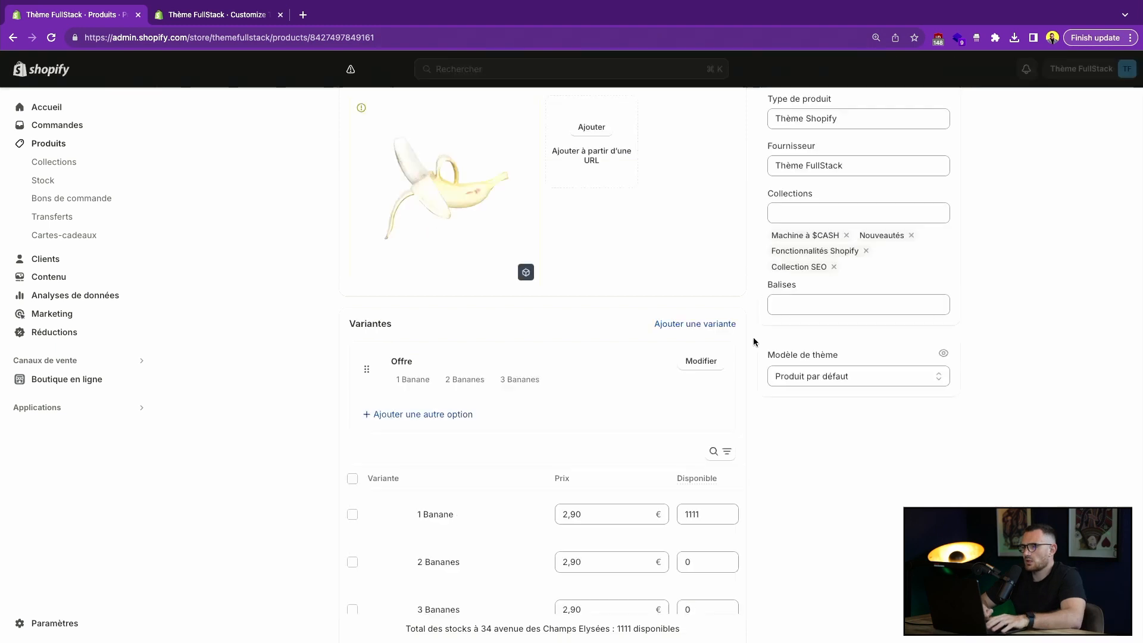
Open the 1 Banane variant and review its price, stock and shipping settings
scroll(738, 357, down, 4)
click(466, 295)
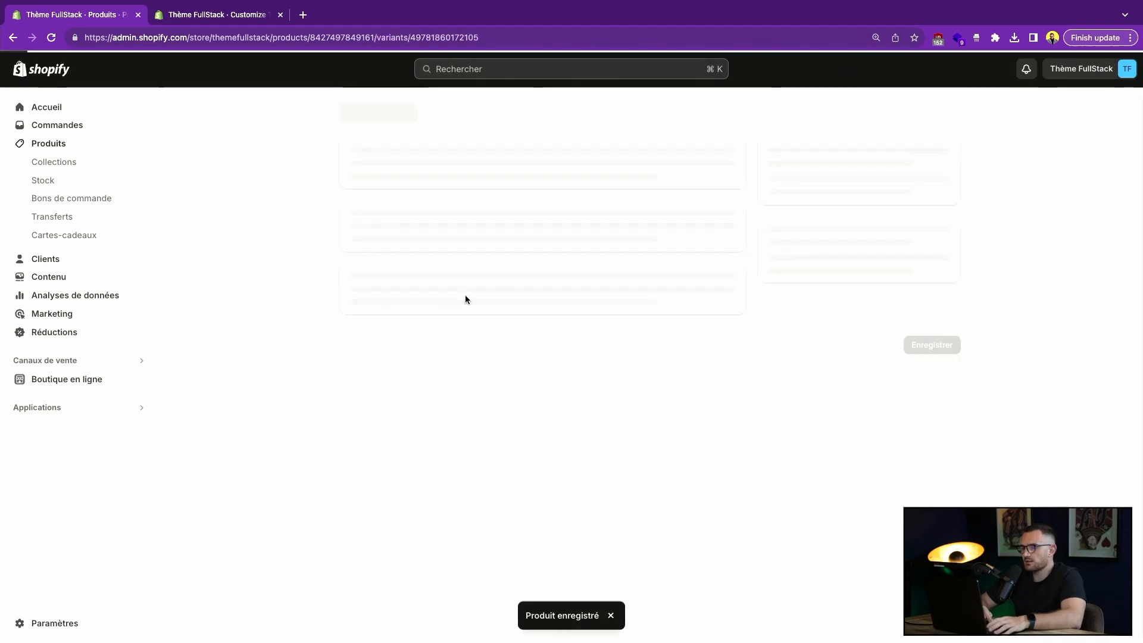
scroll(616, 378, down, 2)
scroll(616, 381, down, 3)
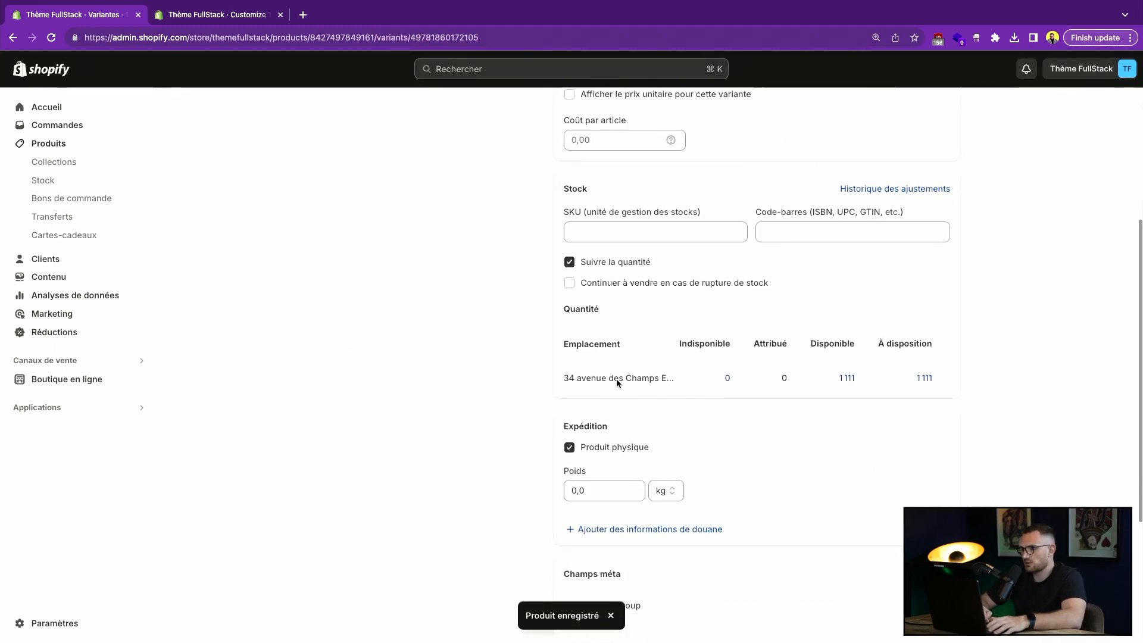
scroll(616, 379, up, 5)
scroll(627, 251, down, 1)
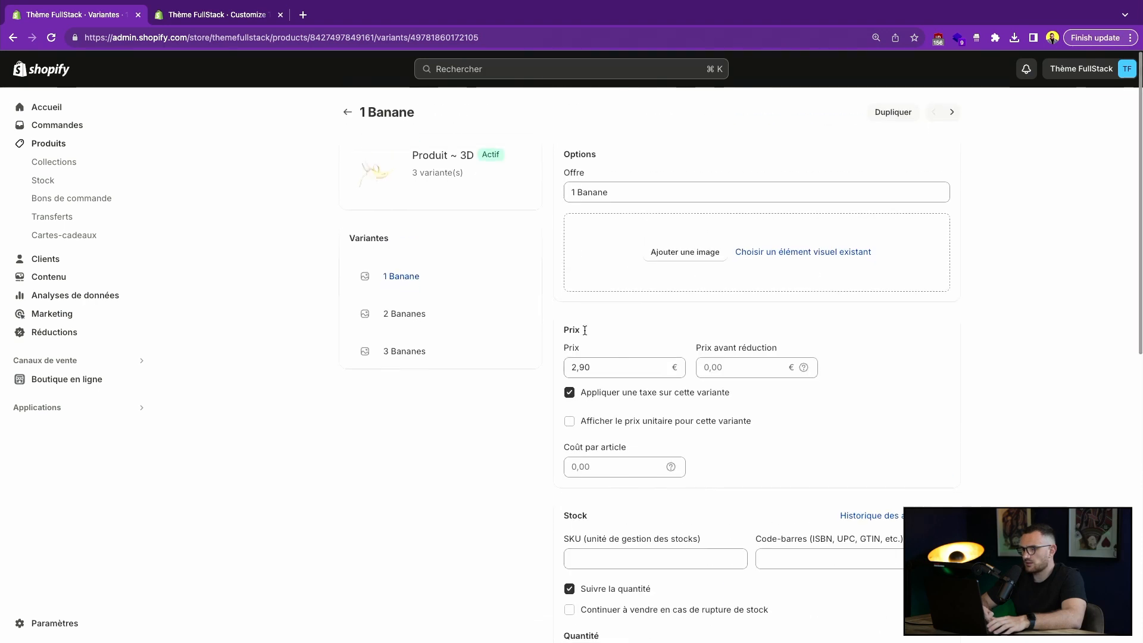
click(618, 372)
Set the 2 Bananes variant's price before discount (Prix avant réduction) to 5,80 €
click(415, 298)
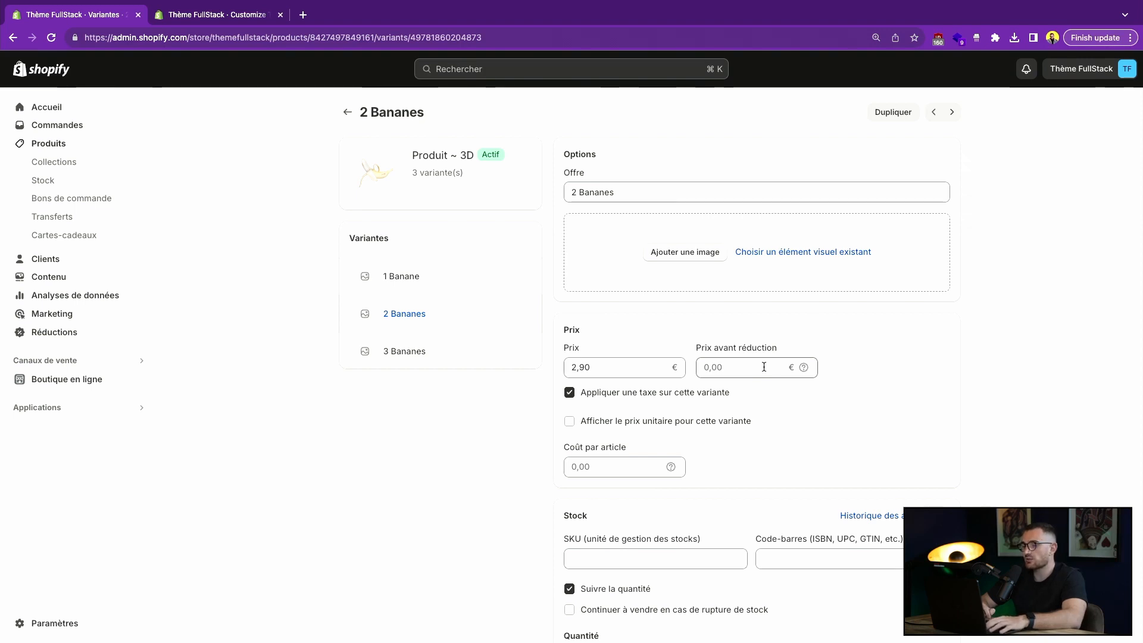
click(764, 367)
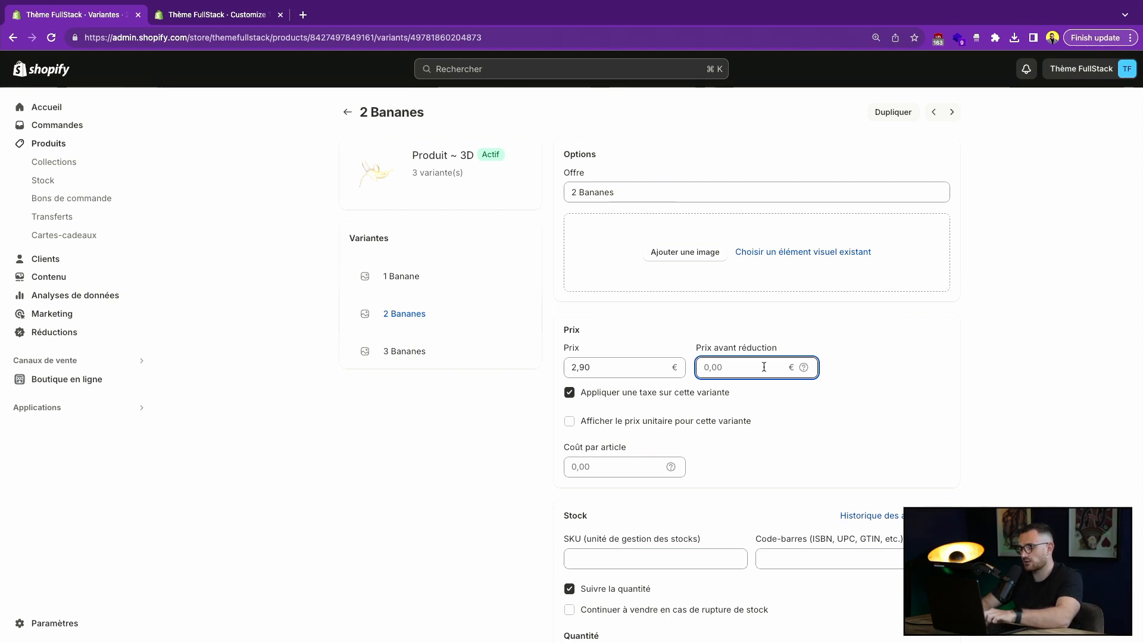
text(5.80)
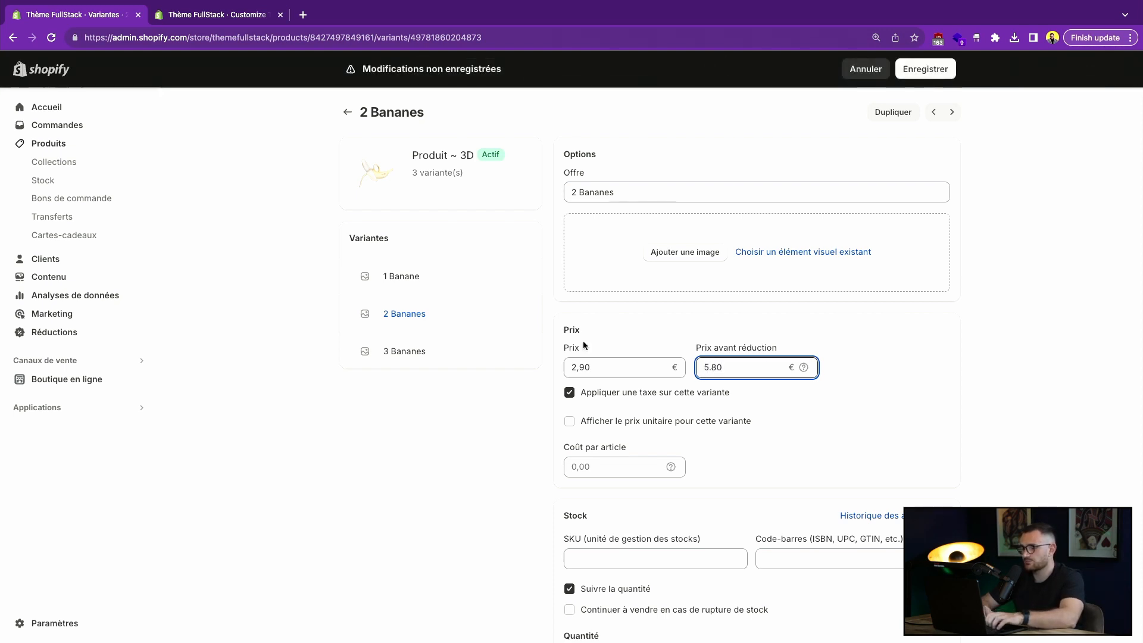
Set the 2 Bananes variant's selling price to 5,50 € and save the variant
click(606, 368)
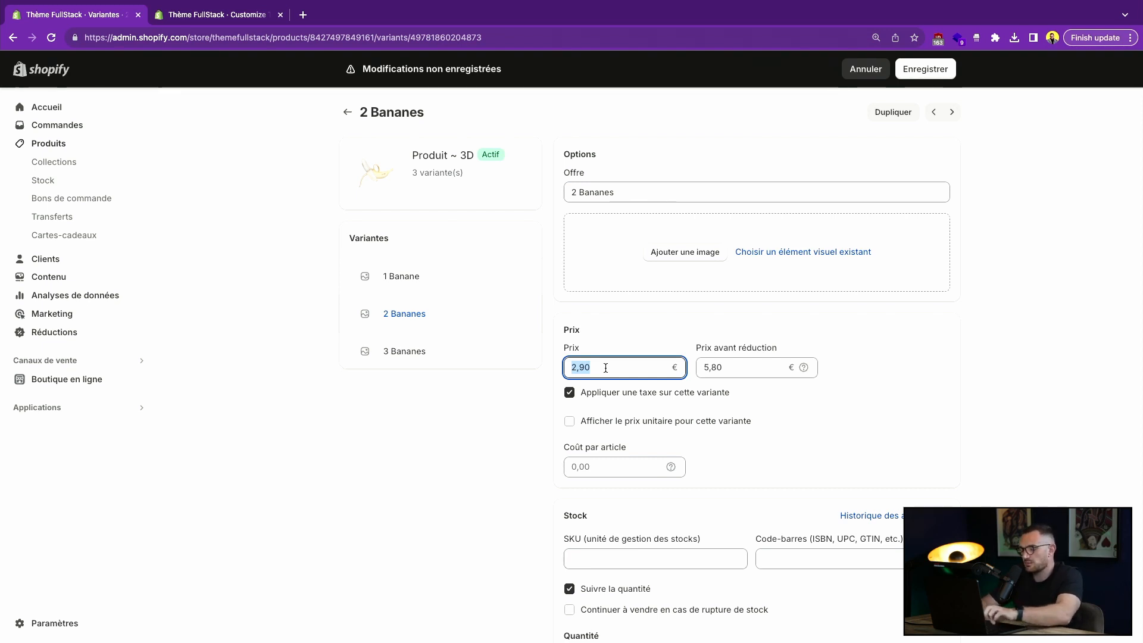
text(5)
key(BackSpace)
key(BackSpace)
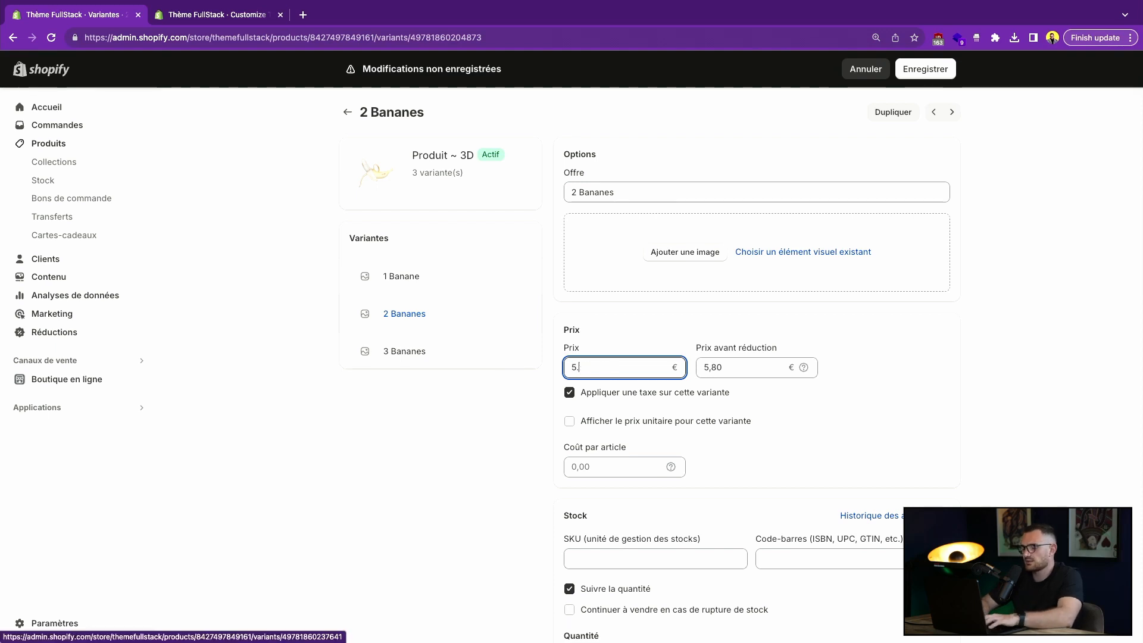
text(50)
click(426, 349)
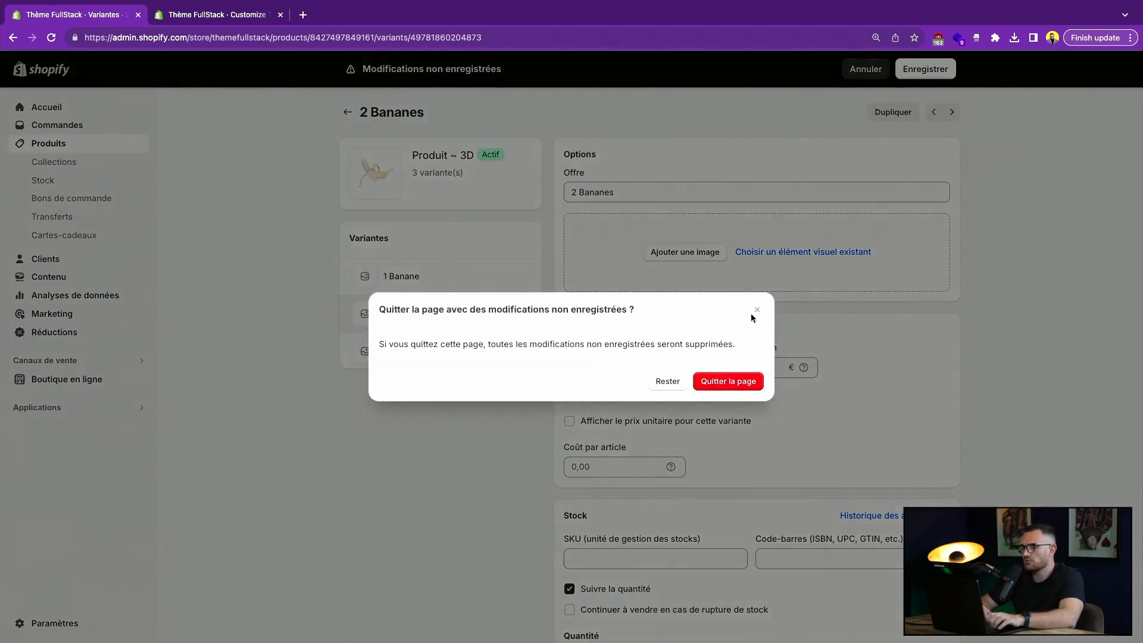
click(753, 318)
click(925, 69)
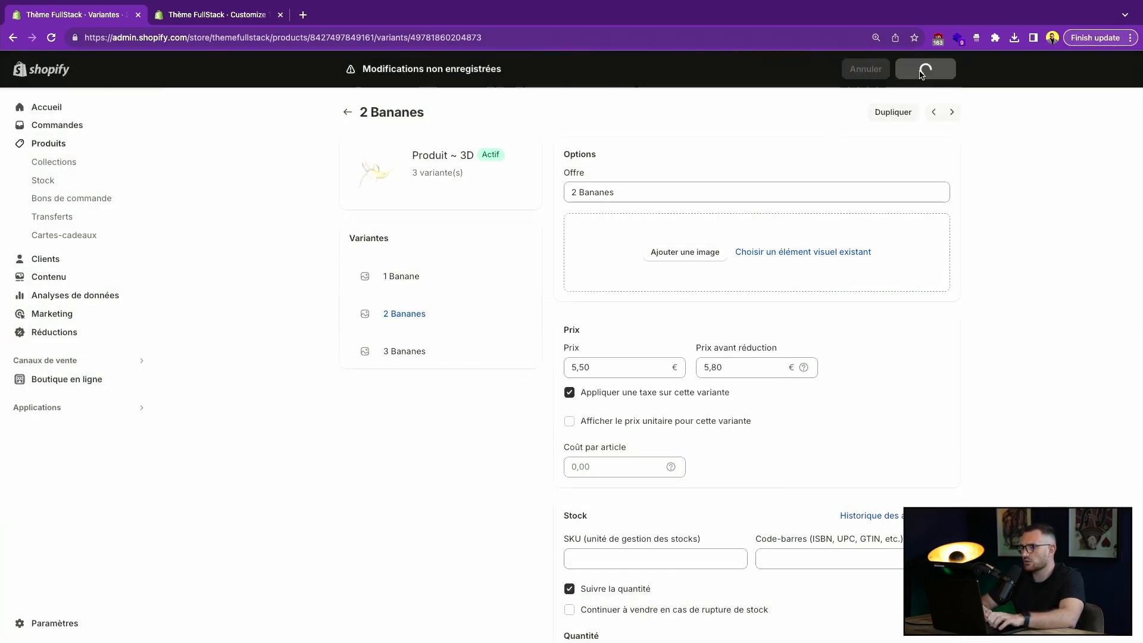
Open the 3 Bananes variant, recheck the prices of the 2 Bananes variant and return to 3 Bananes
click(428, 351)
double_click(612, 373)
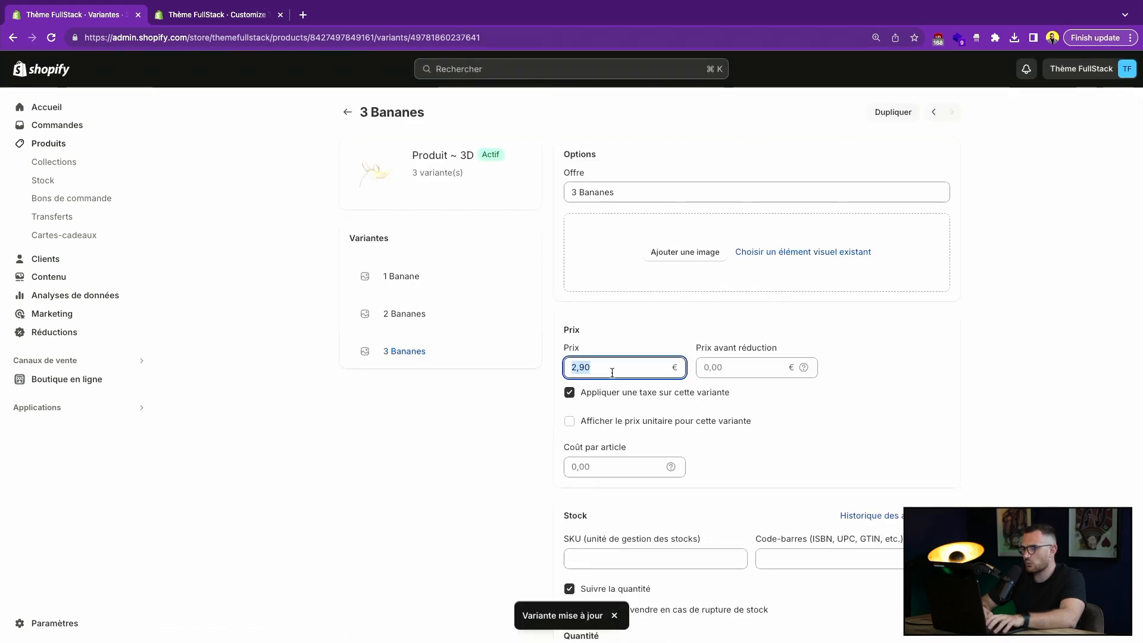
click(405, 315)
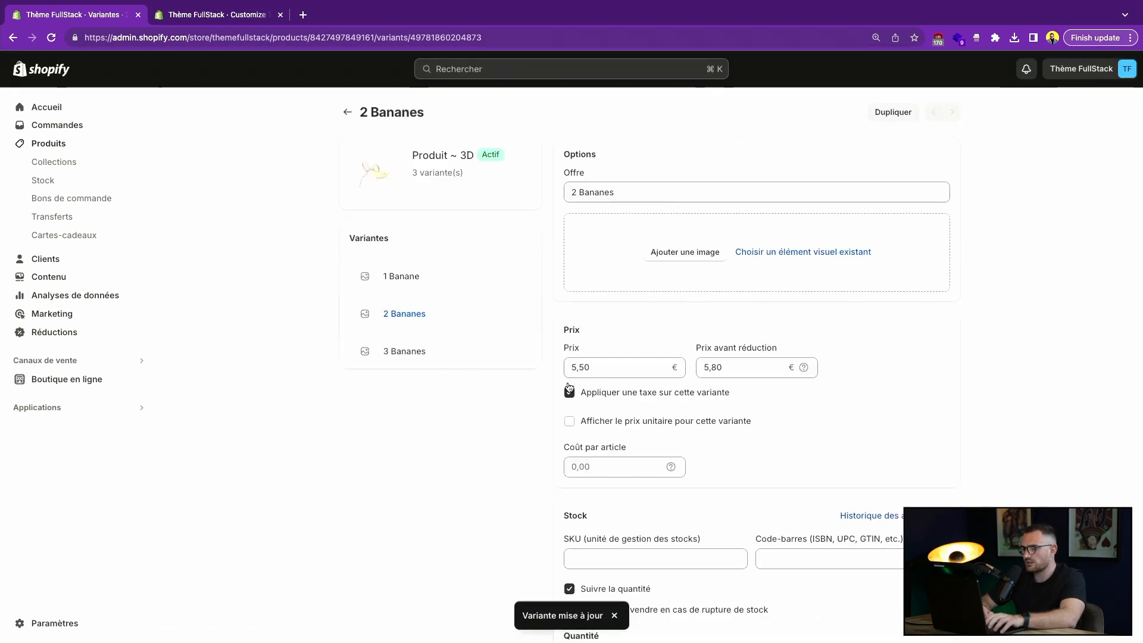
click(409, 351)
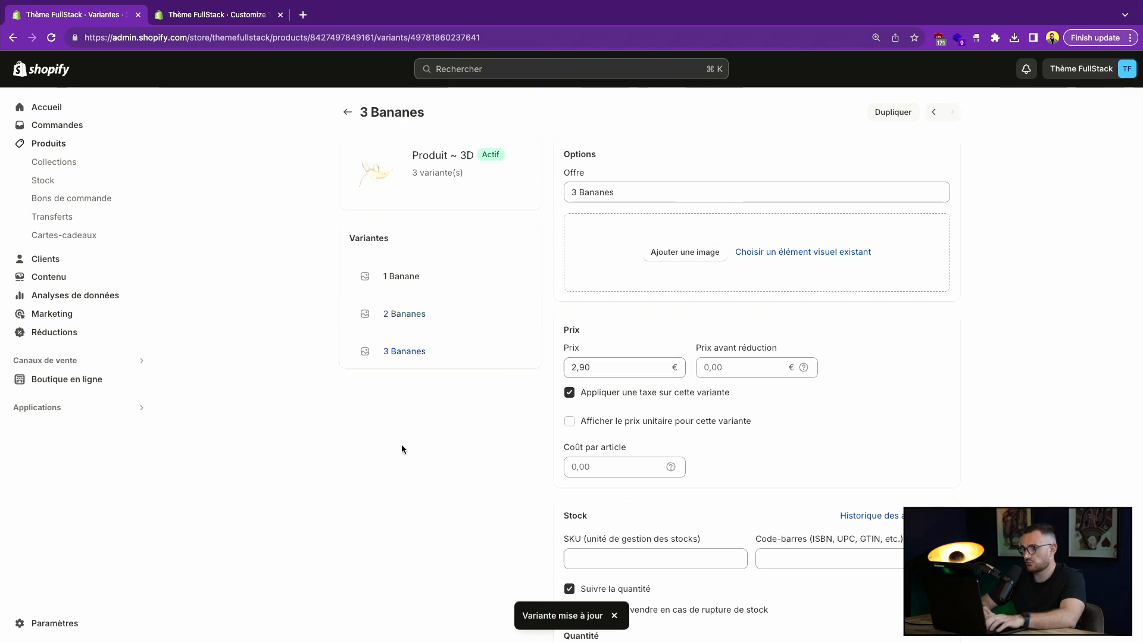
Calculate 2.90 x 3 with a Google search in a new browser tab and copy the result
key(super+t)
text(2.)
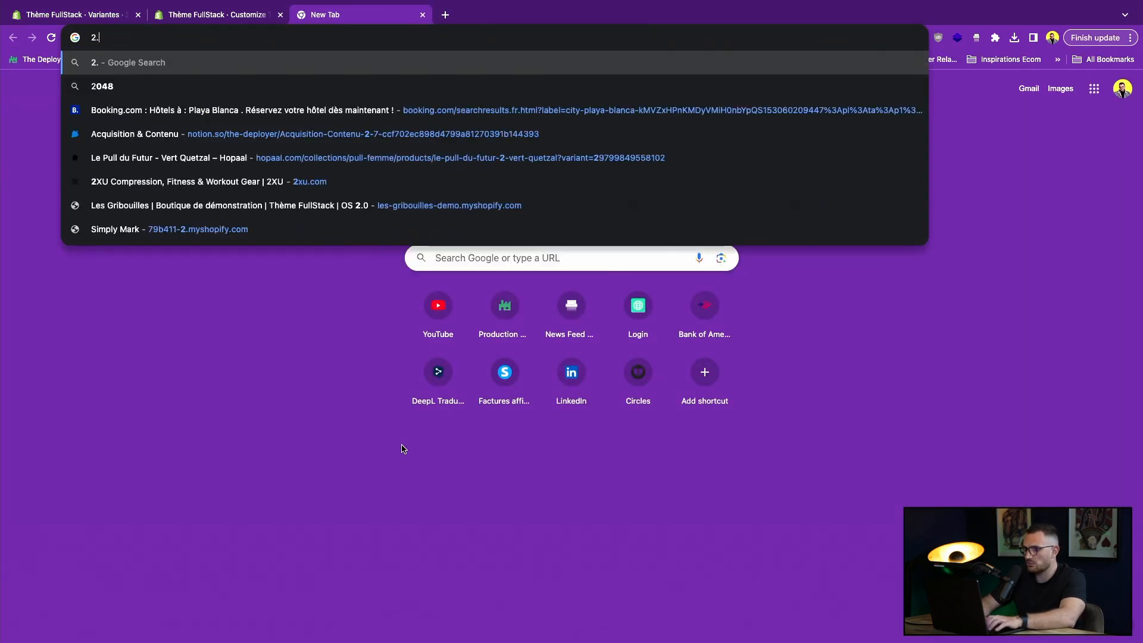
text(90 x)
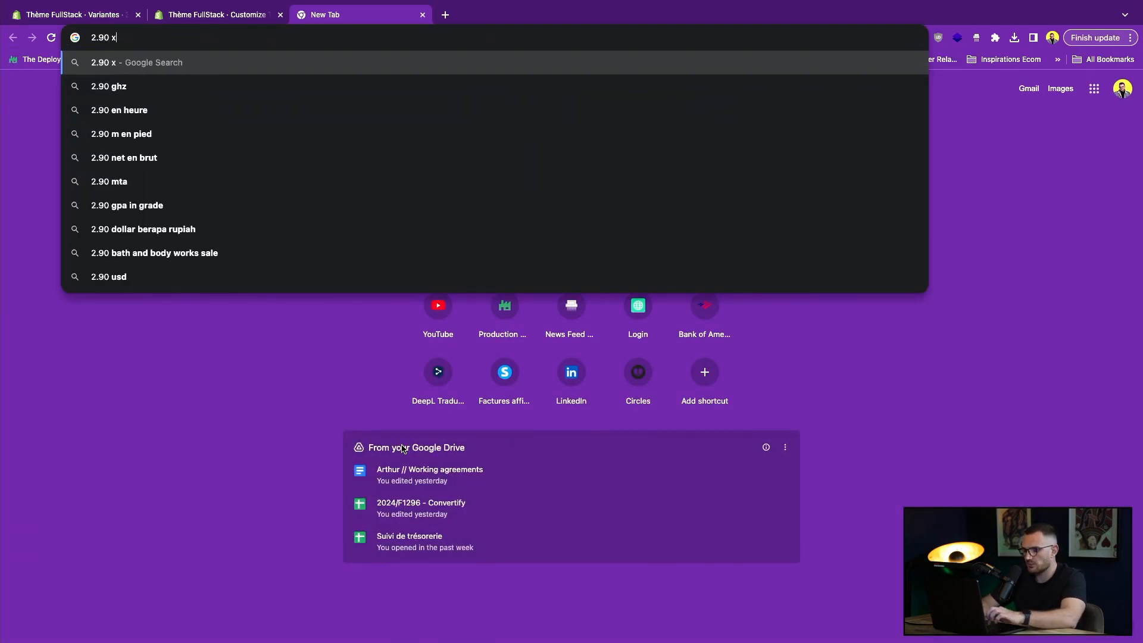
text( 3)
key(Return)
double_click(597, 232)
key(super+c)
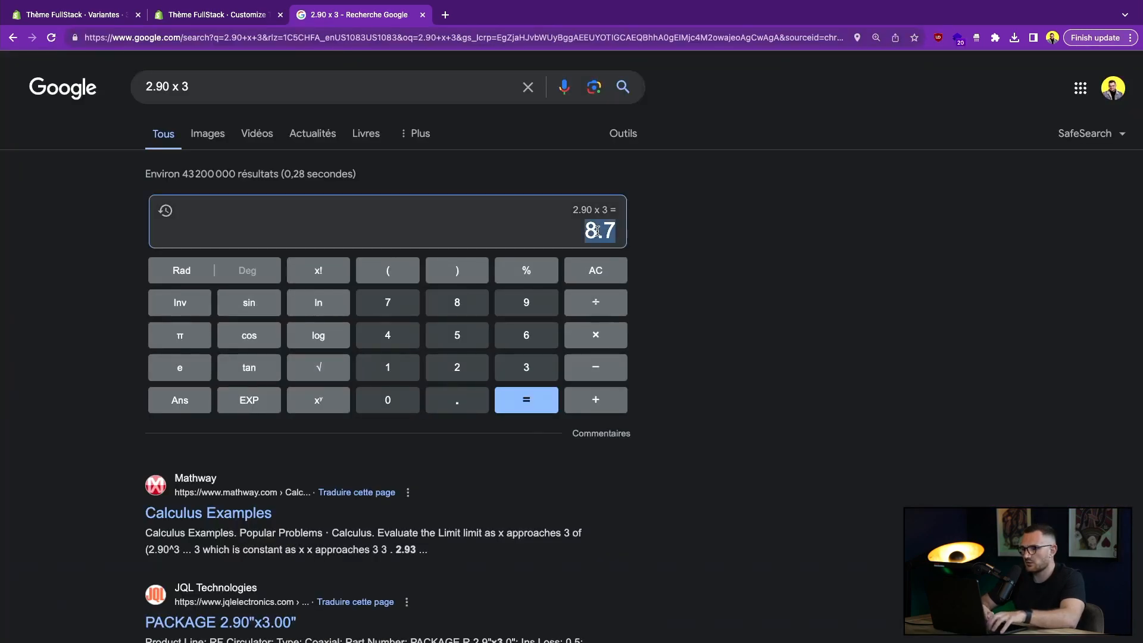
Return to the 3 Bananes variant and set its price before discount (Prix avant réduction) to 8,70 €
key(super+w)
click(727, 367)
key(super+v)
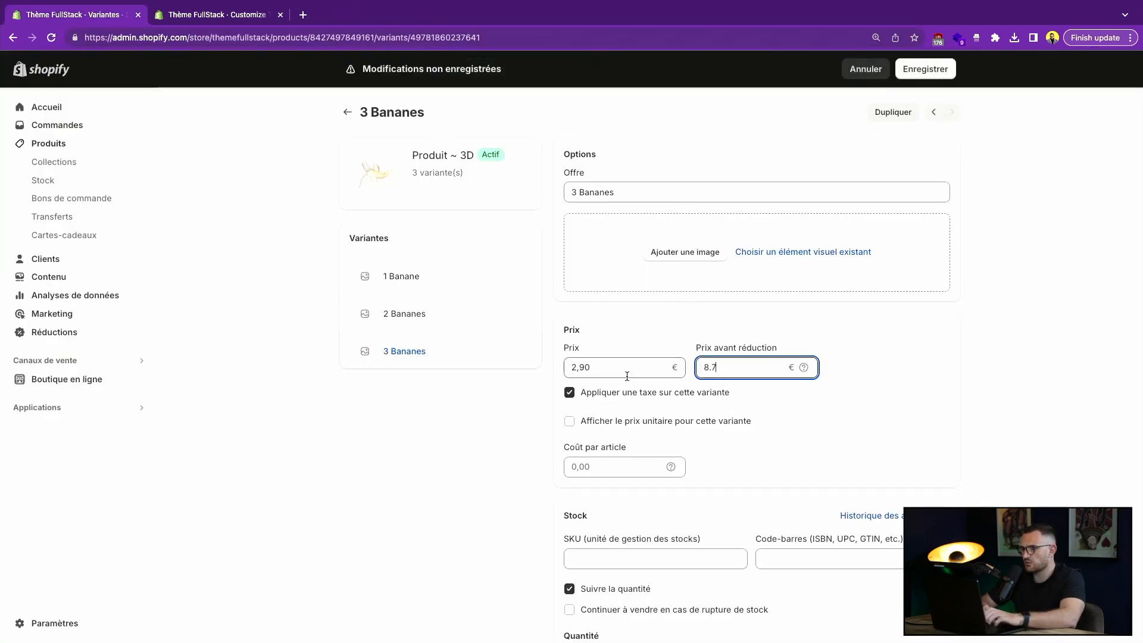
Set the 3 Bananes variant's selling price to 7,90 € and save the variant
click(625, 372)
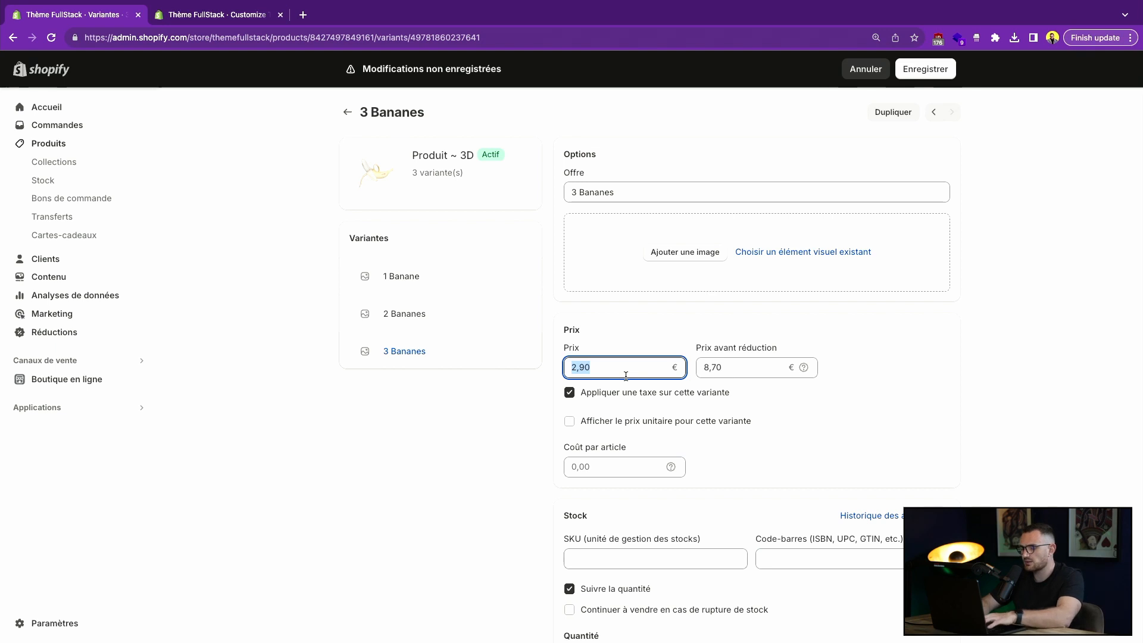
text(7/.)
key(BackSpace)
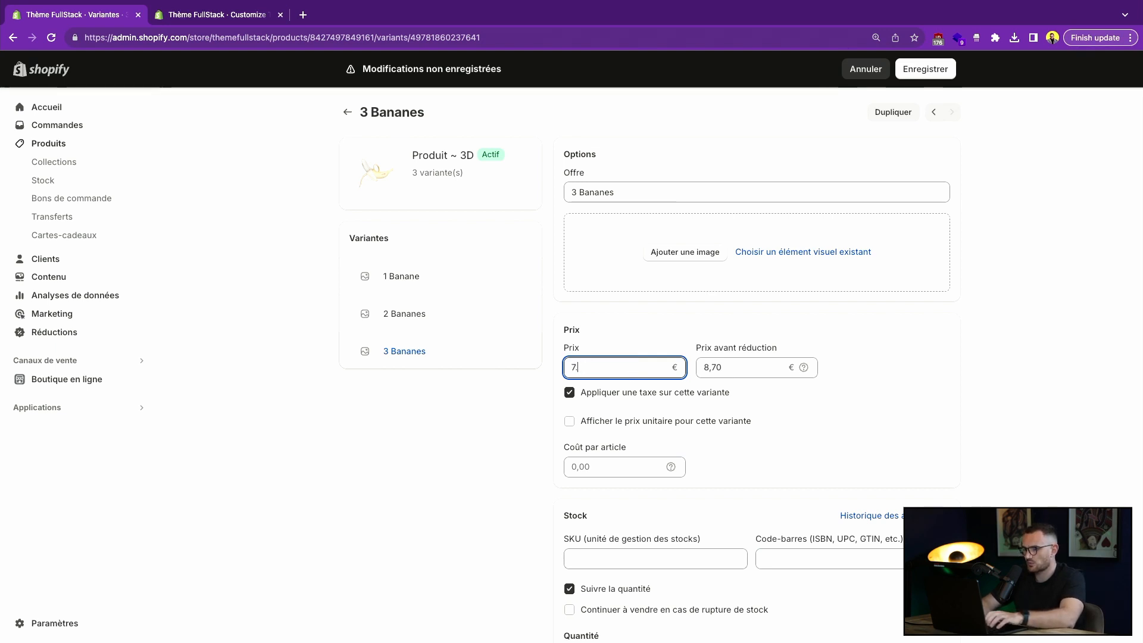
text(90)
click(466, 473)
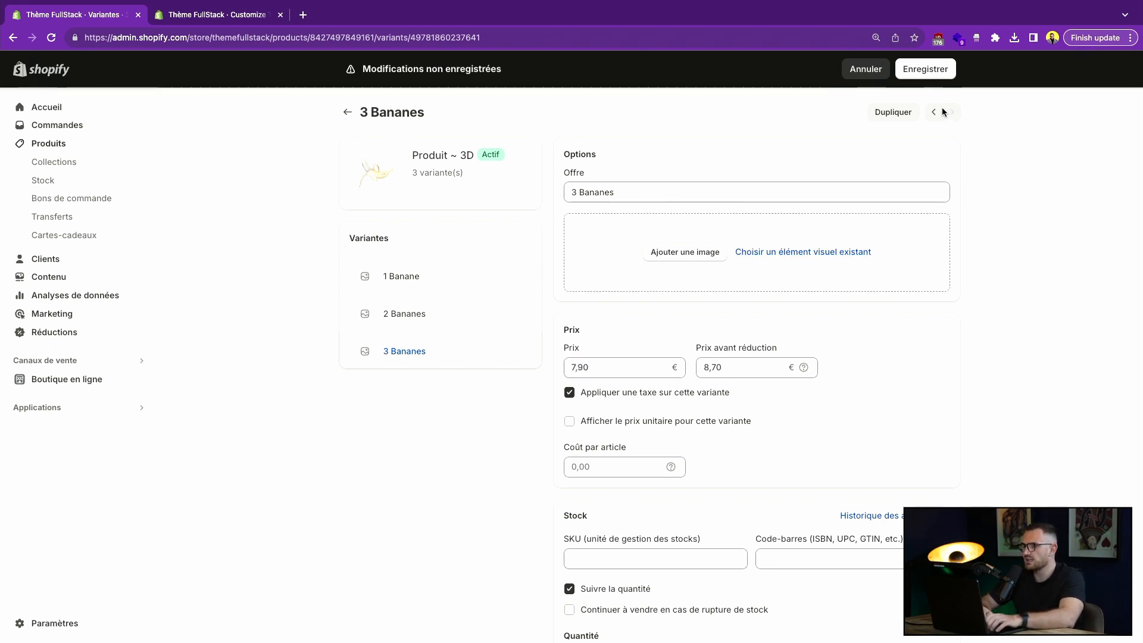
click(926, 69)
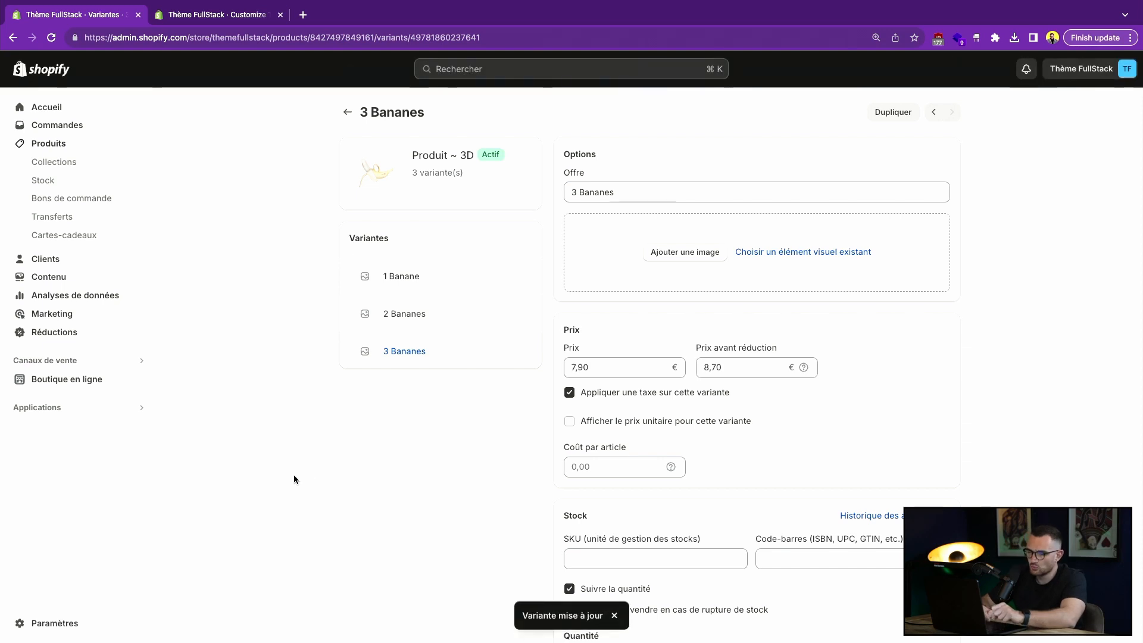
Review the prices of the 1 Banane, 2 Bananes and 3 Bananes variants in turn
click(381, 280)
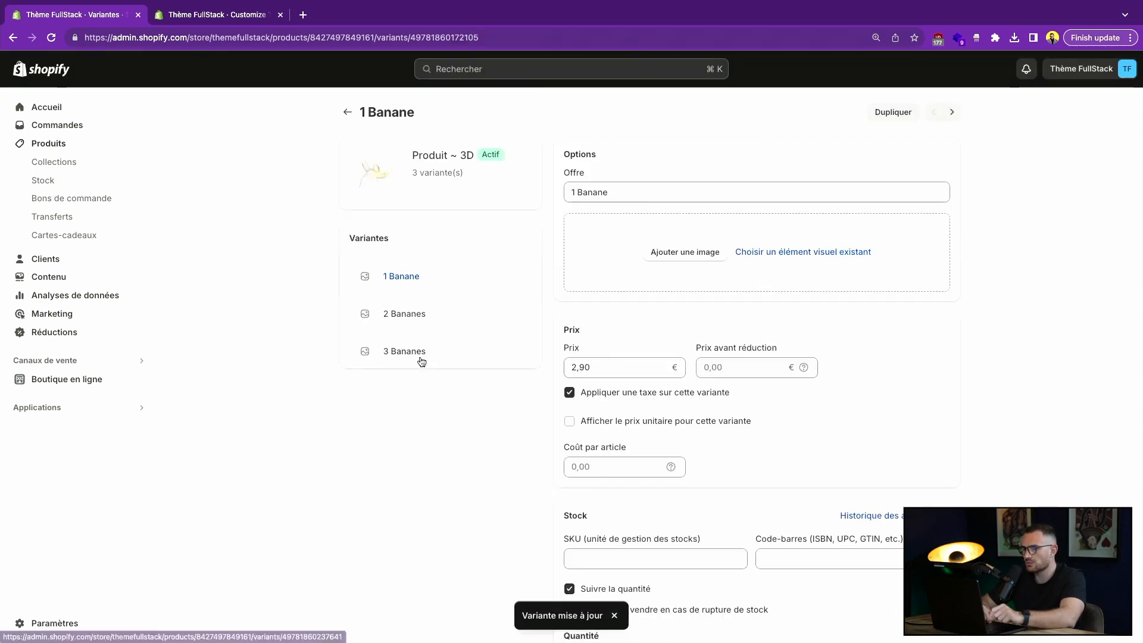
click(435, 321)
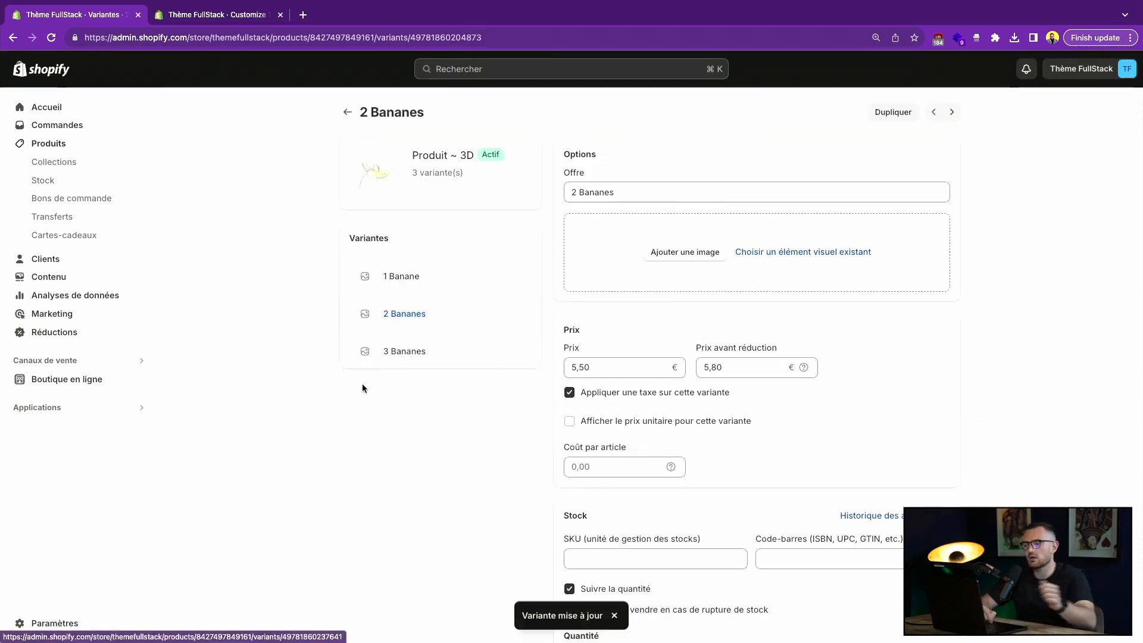
click(372, 337)
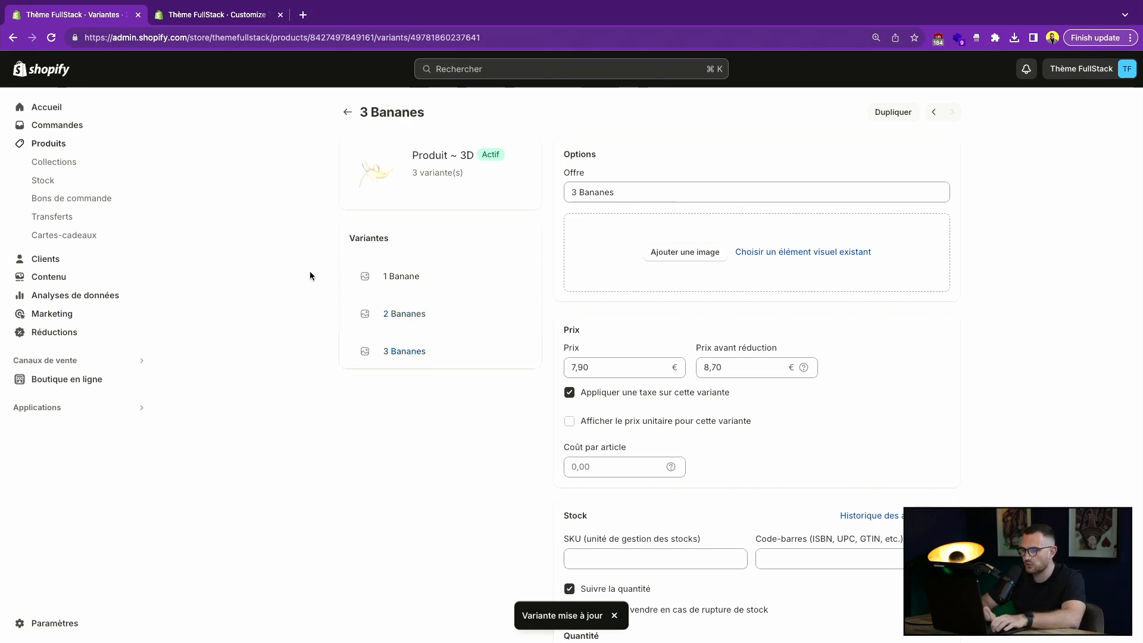
Reload the product page in the theme editor and compare the prices and availability of the three Offre options
key(ctrl+Tab)
key(super+r)
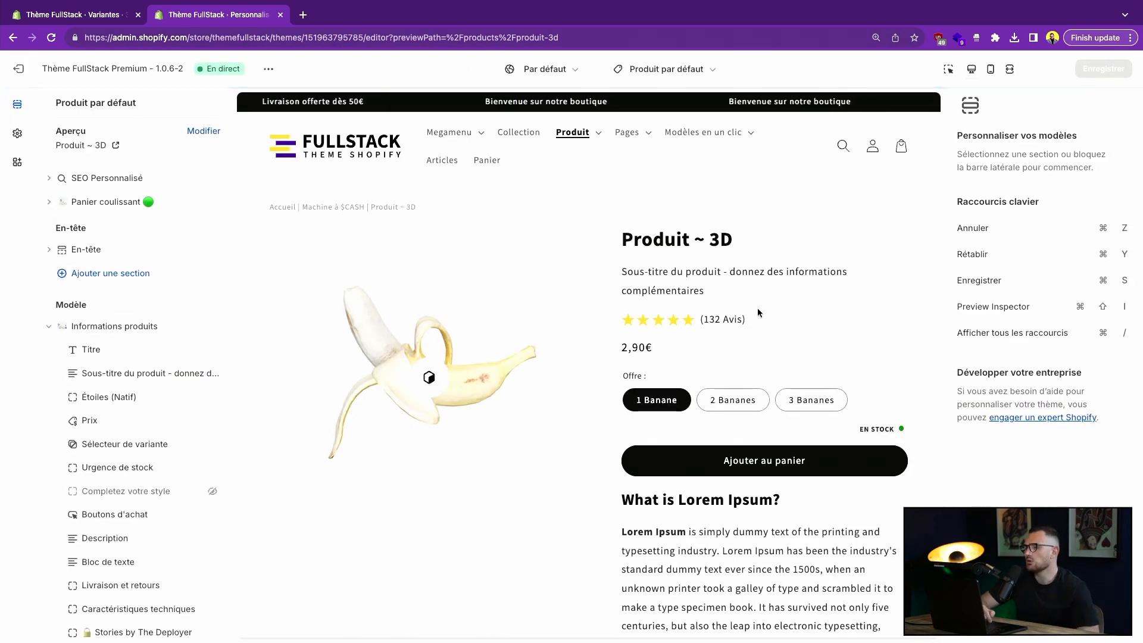
click(732, 398)
click(811, 403)
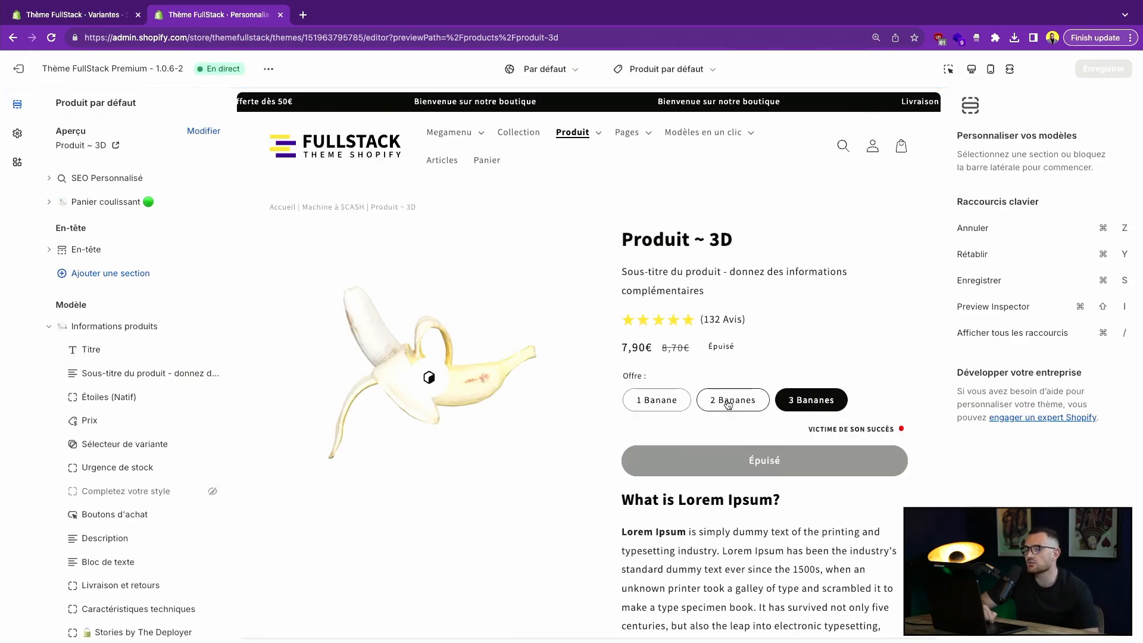
click(728, 402)
click(632, 398)
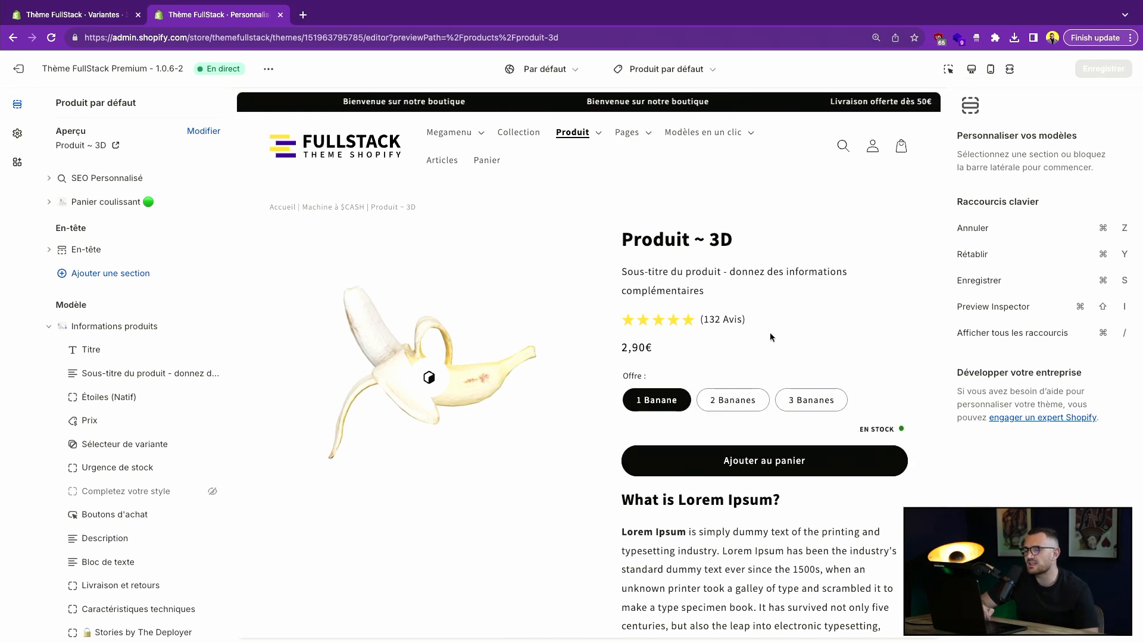
click(741, 405)
click(811, 400)
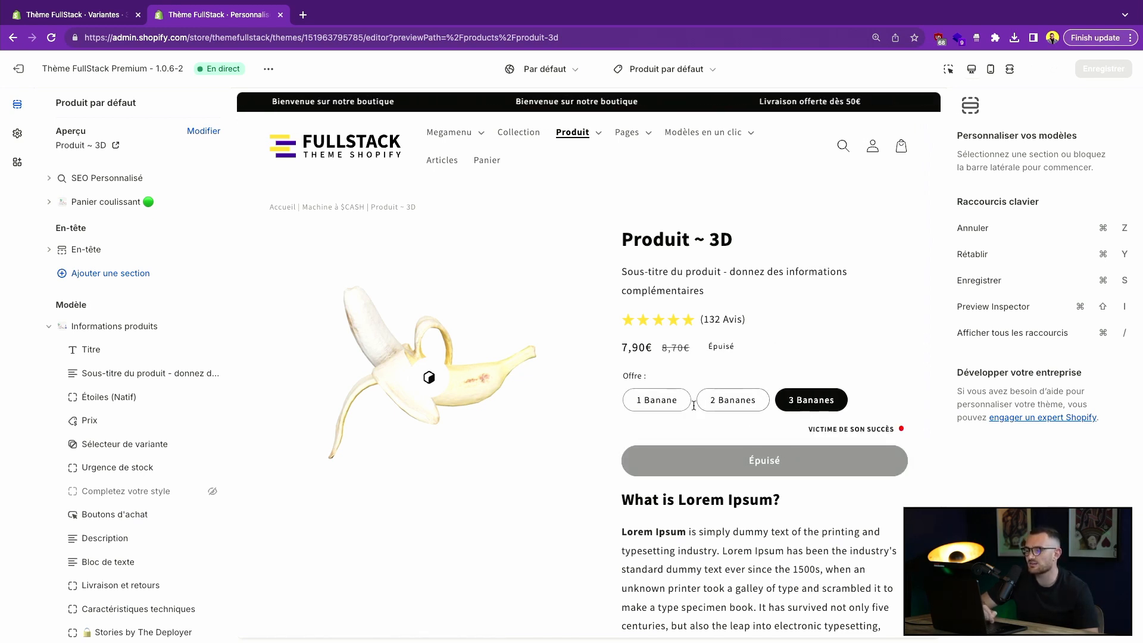
click(657, 400)
click(737, 408)
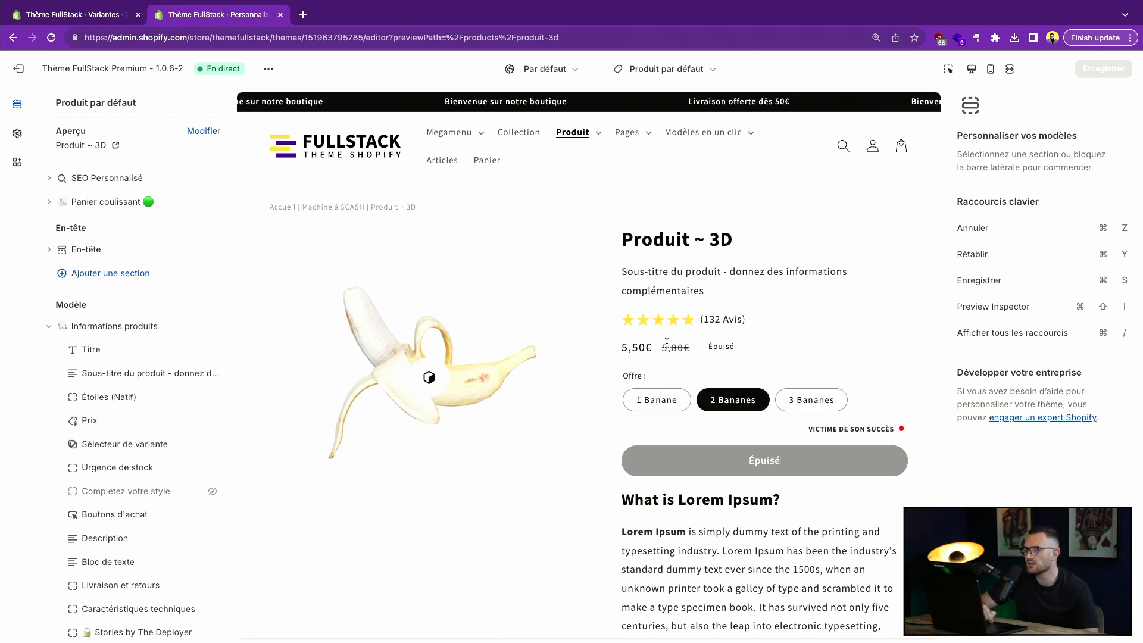
click(807, 401)
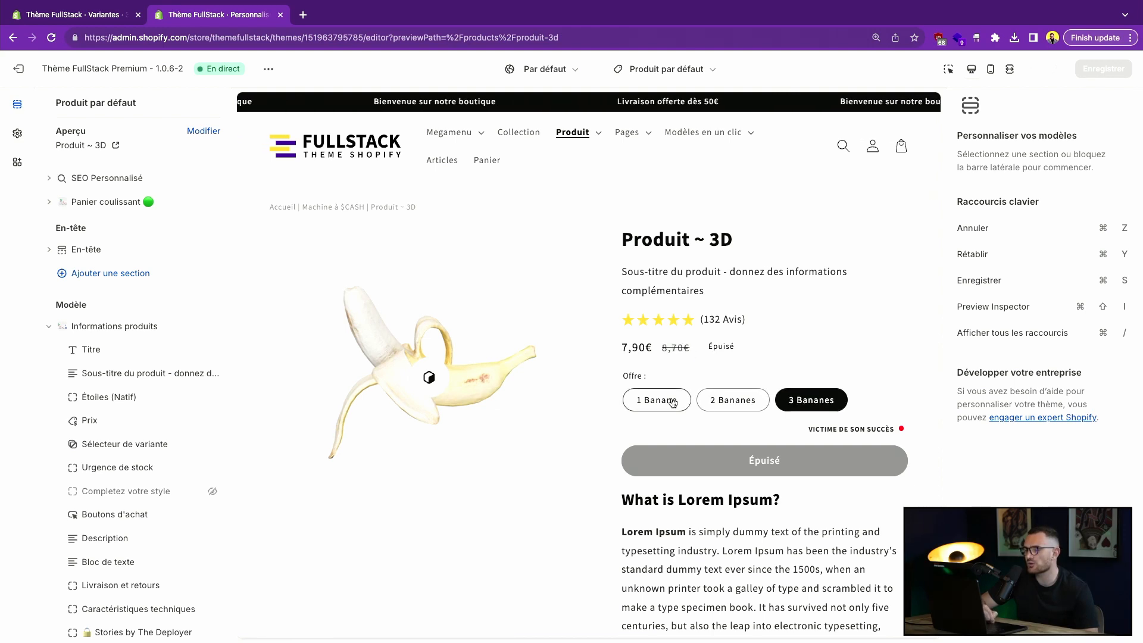
click(664, 399)
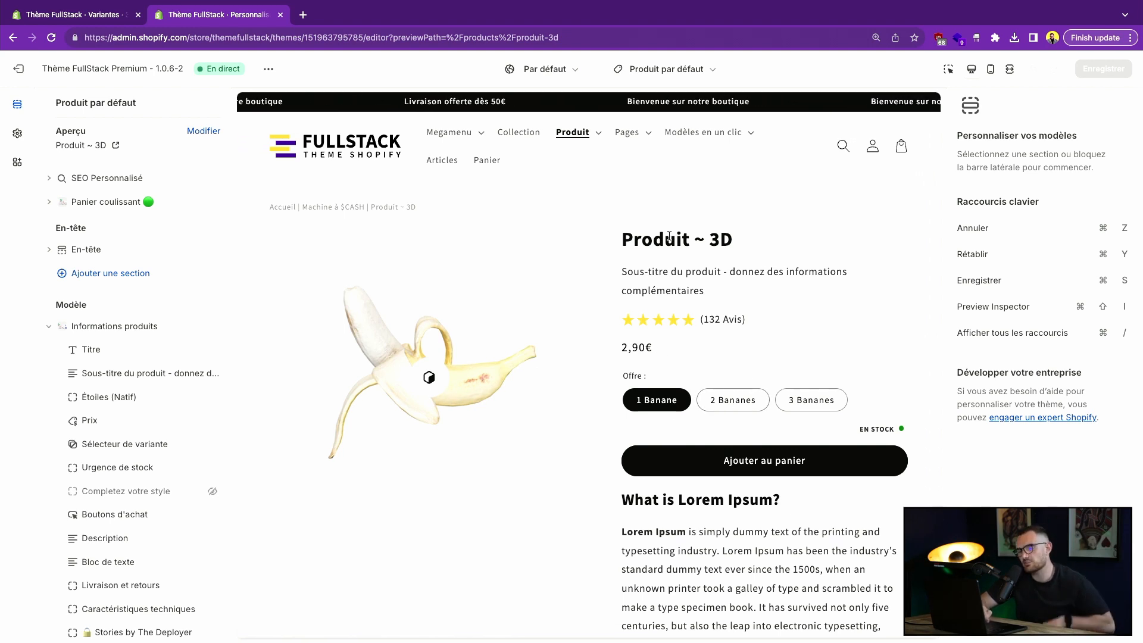
Return to the product admin and adjust the 2 Bananes variant's on-hand stock (À disposition) by 15
key(ctrl+Tab)
scroll(521, 378, down, 1)
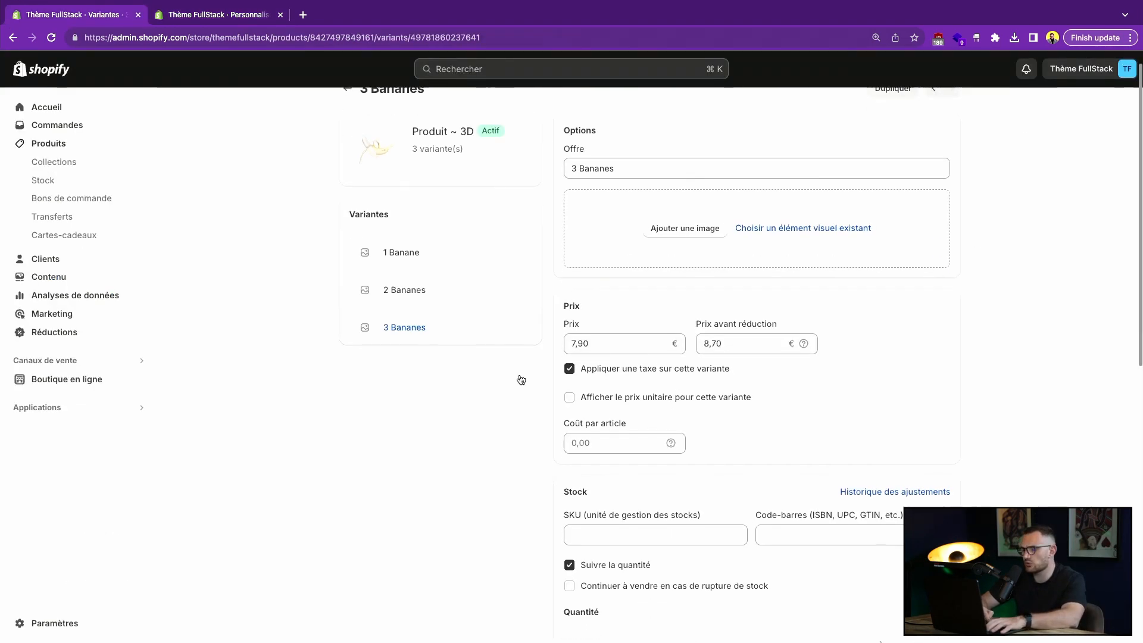
click(408, 290)
scroll(784, 454, down, 3)
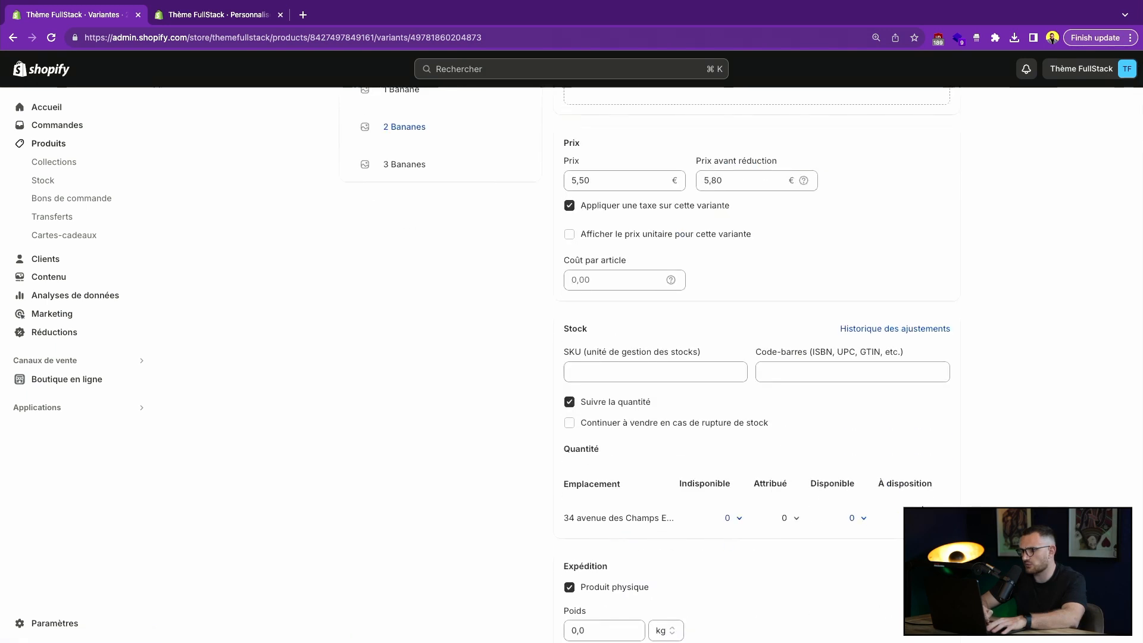
click(932, 518)
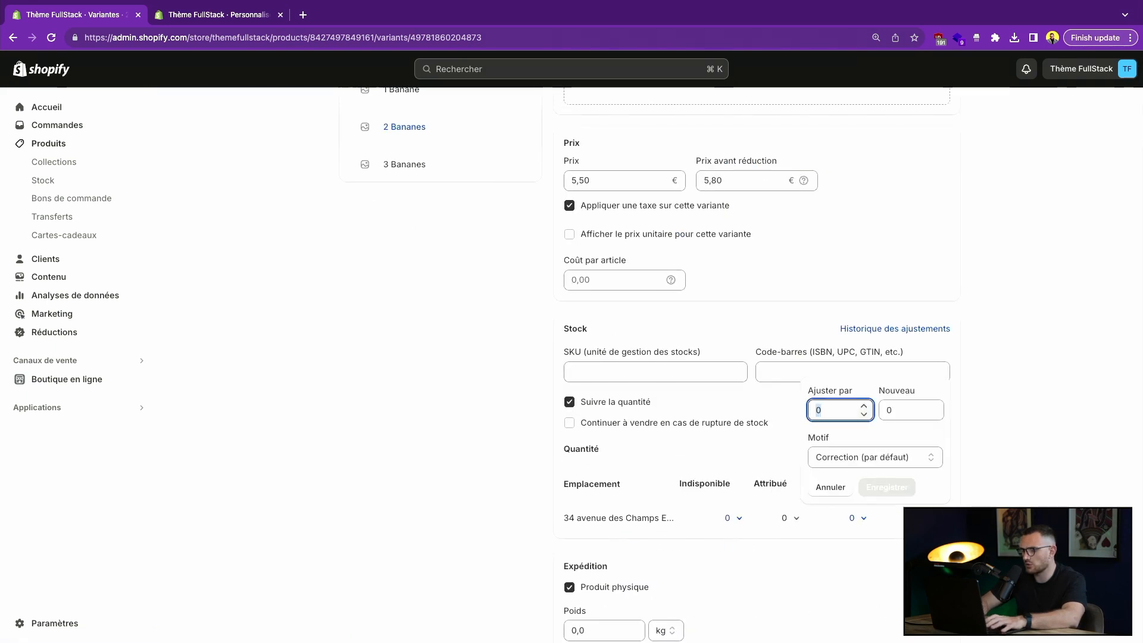
text(15)
key(Return)
Adjust the 3 Bananes variant's on-hand stock (À disposition) by 11212 and save the quantity
click(427, 172)
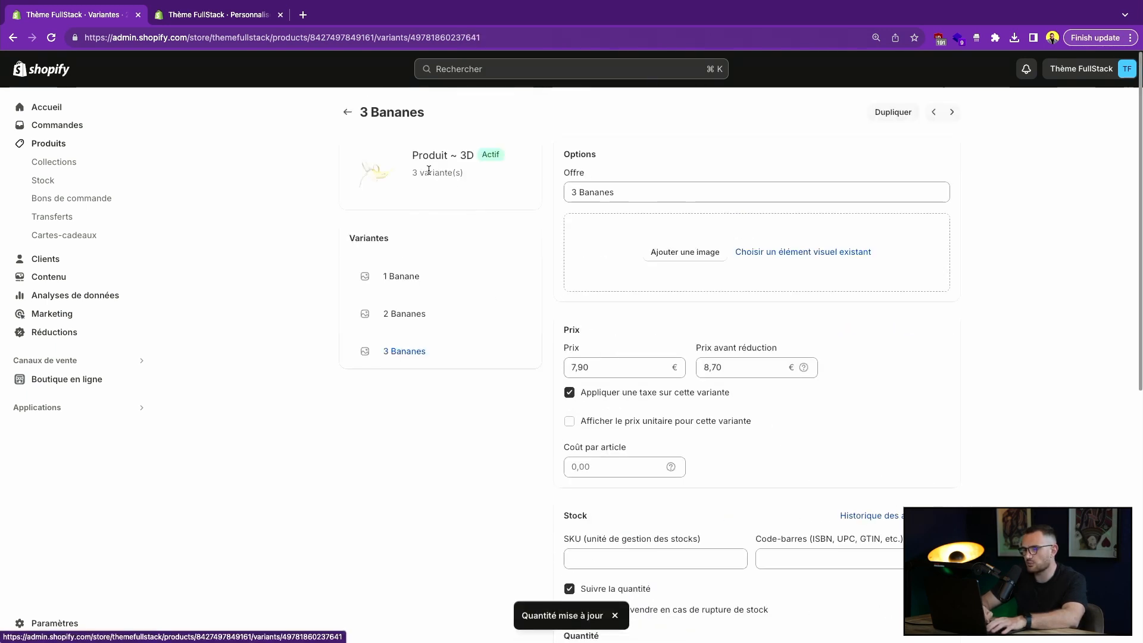
scroll(715, 417, down, 4)
click(933, 474)
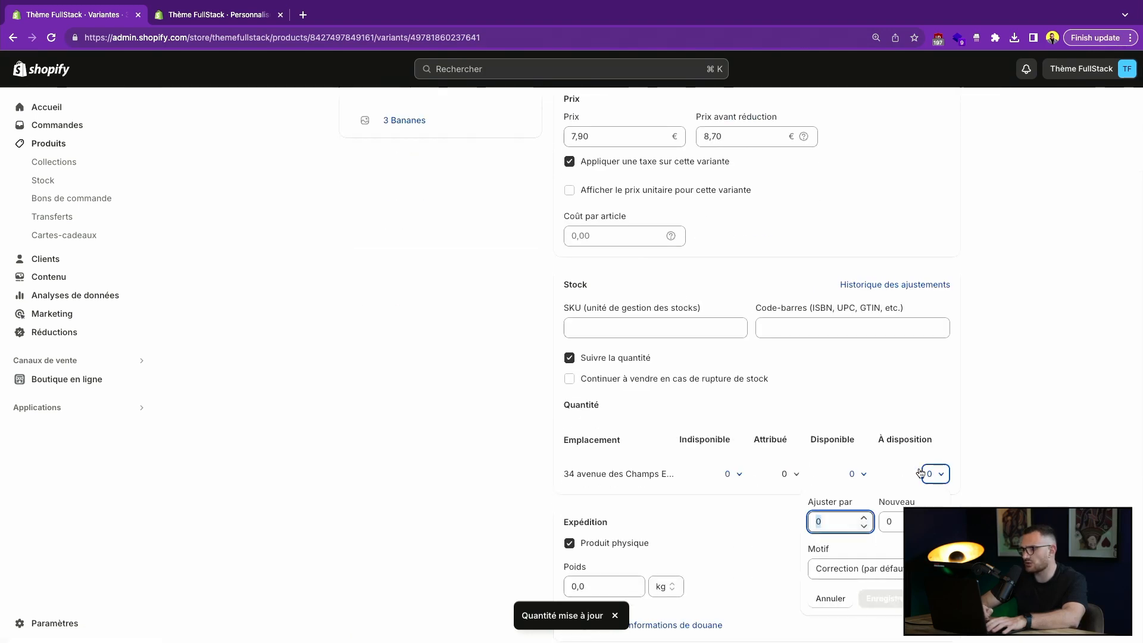
text(11212)
click(883, 599)
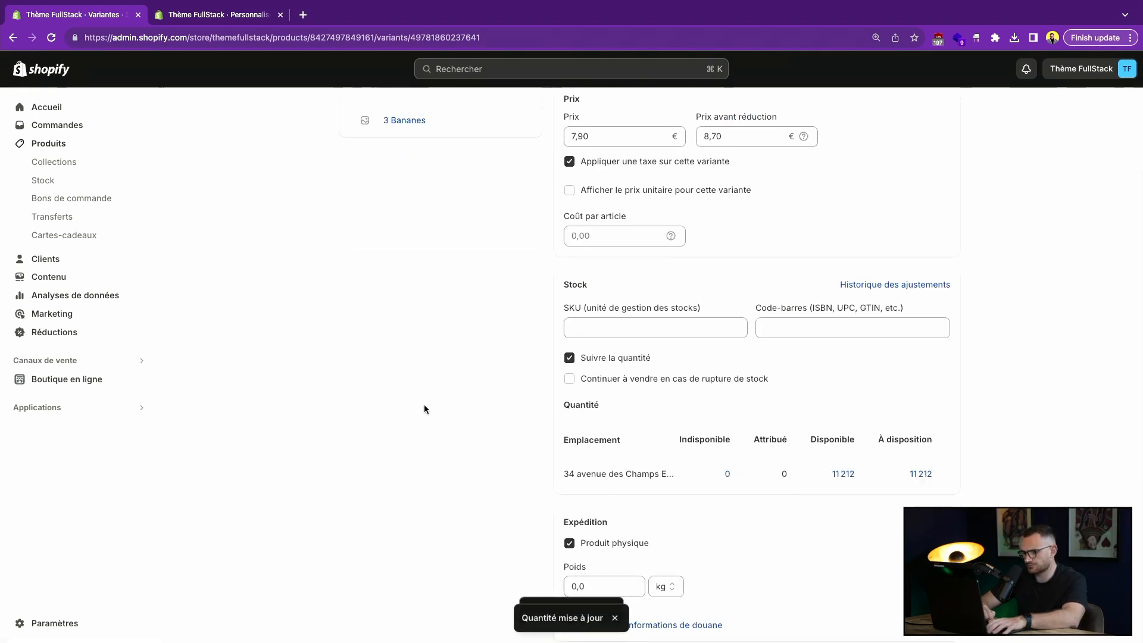
scroll(424, 405, up, 5)
Reload the theme editor preview and check the availability of the 2 Bananes and 3 Bananes options
key(ctrl+Tab)
key(super+r)
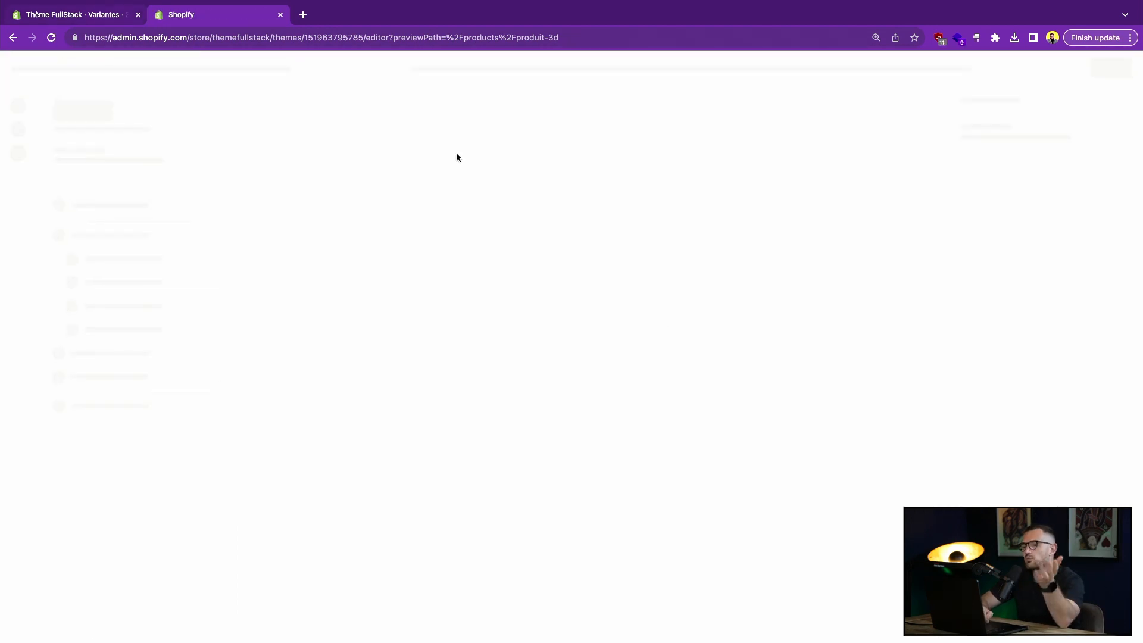
click(734, 400)
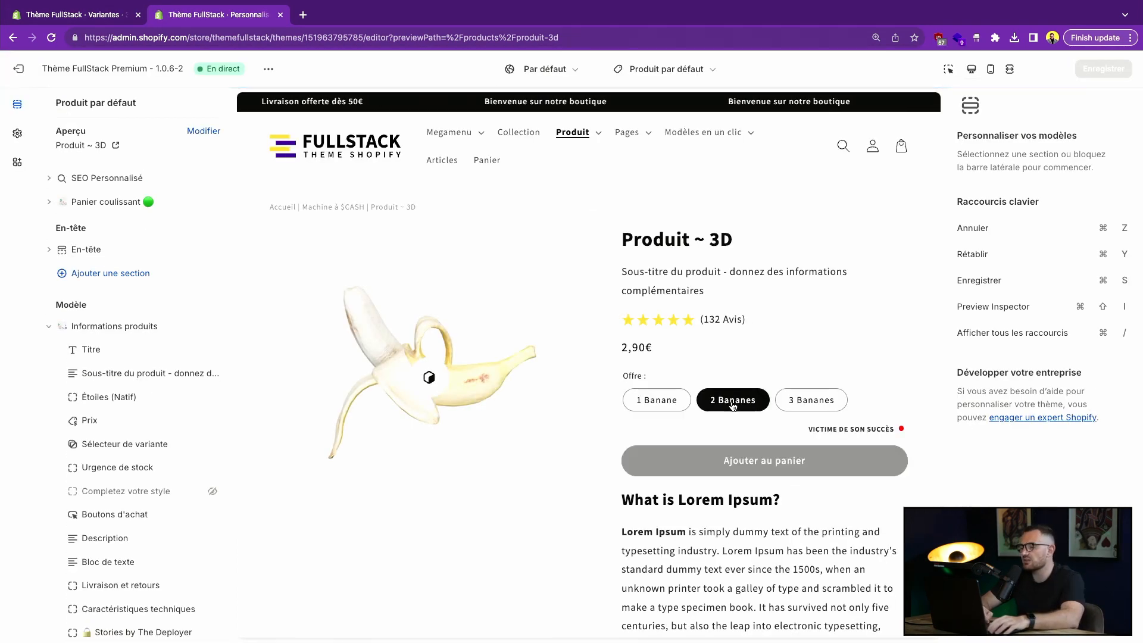
click(785, 408)
click(744, 407)
click(682, 407)
click(742, 407)
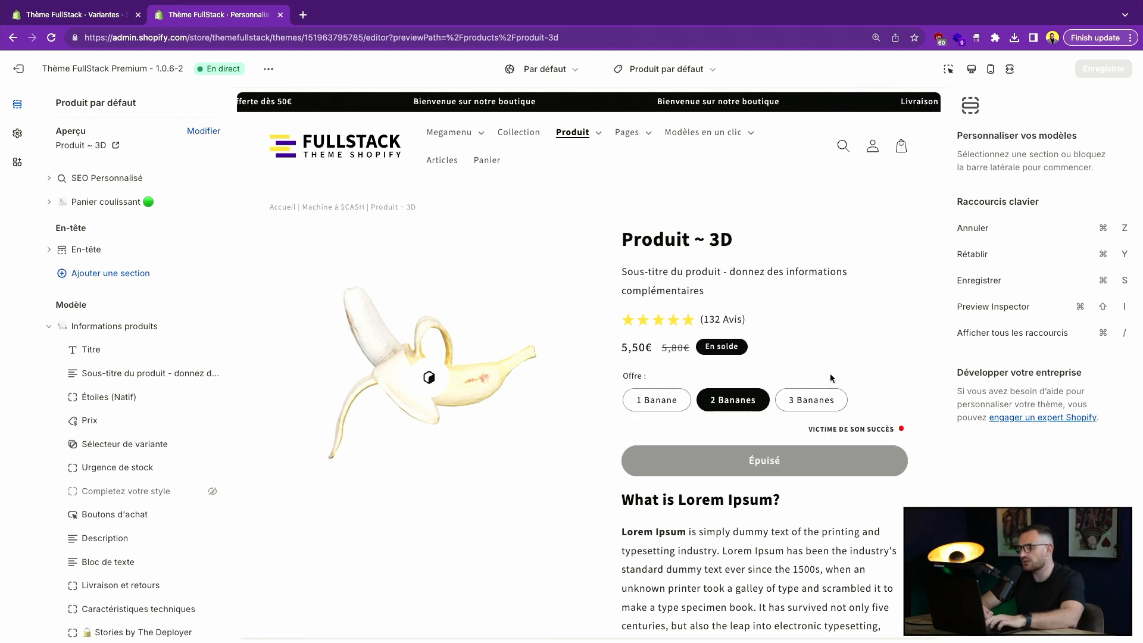
Refresh the product preview again and switch between the offers to check their discounted prices and stock status
key(super+r)
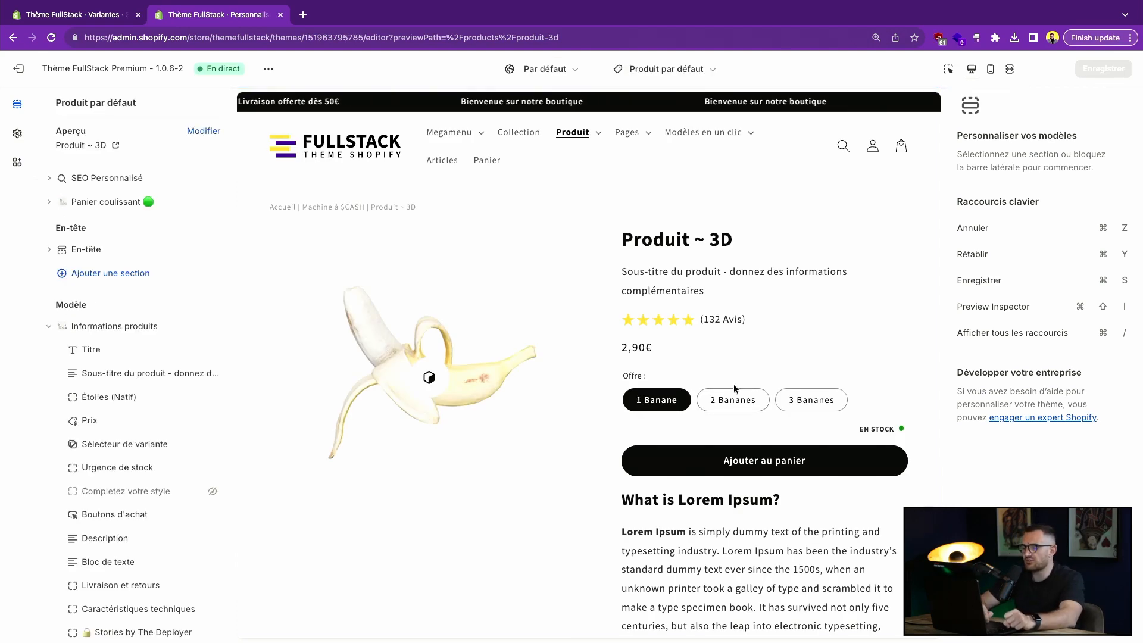
click(727, 410)
click(728, 411)
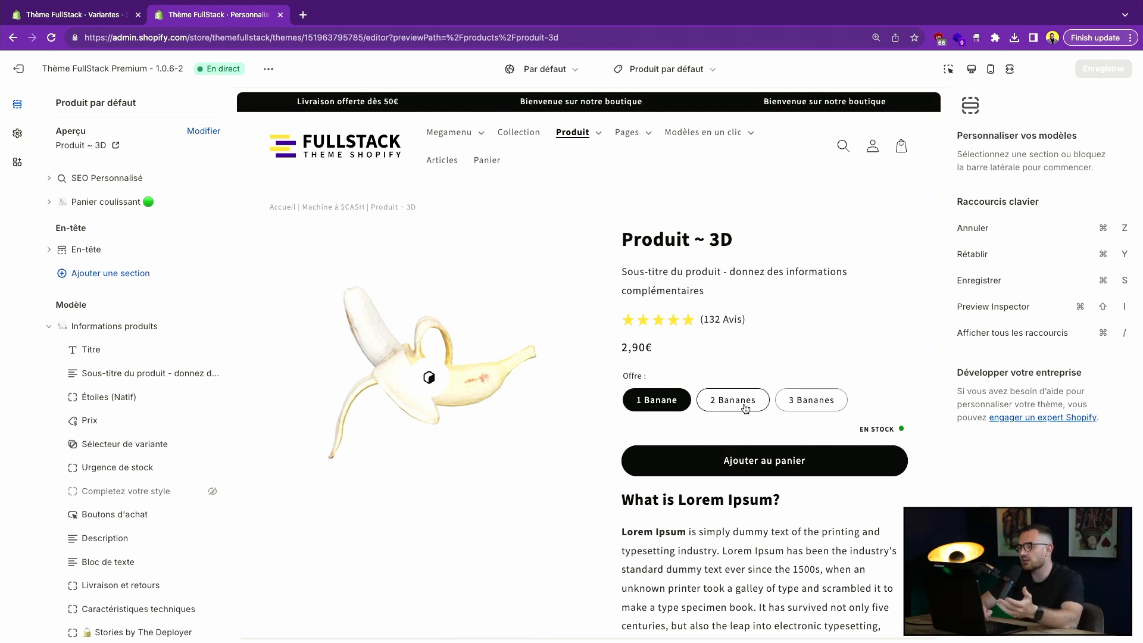
click(746, 408)
click(810, 409)
click(727, 409)
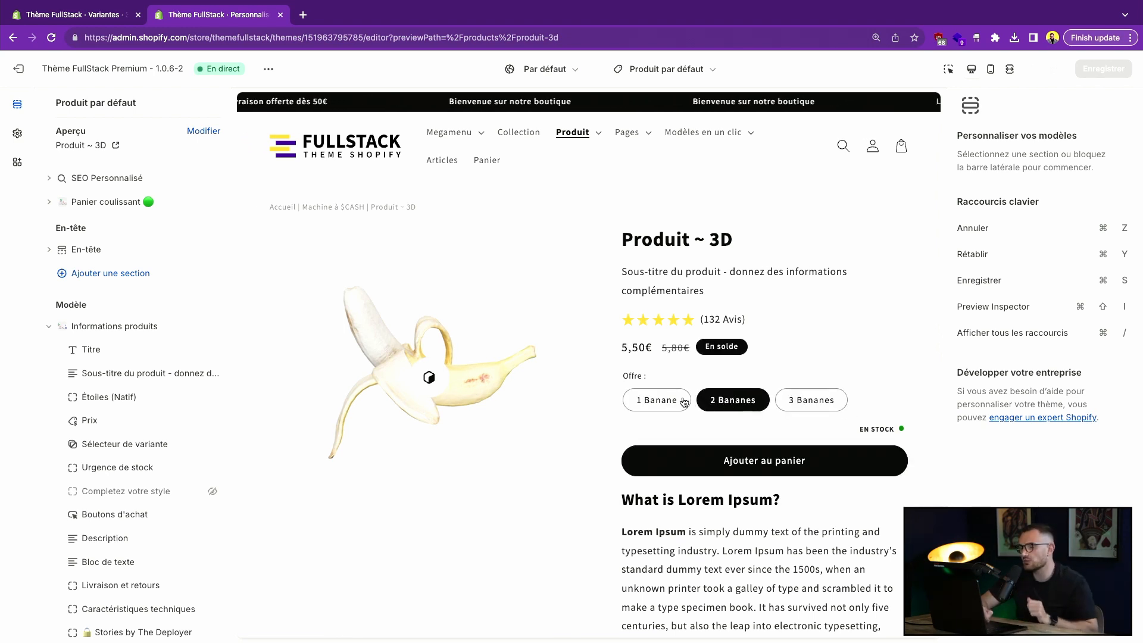
click(684, 403)
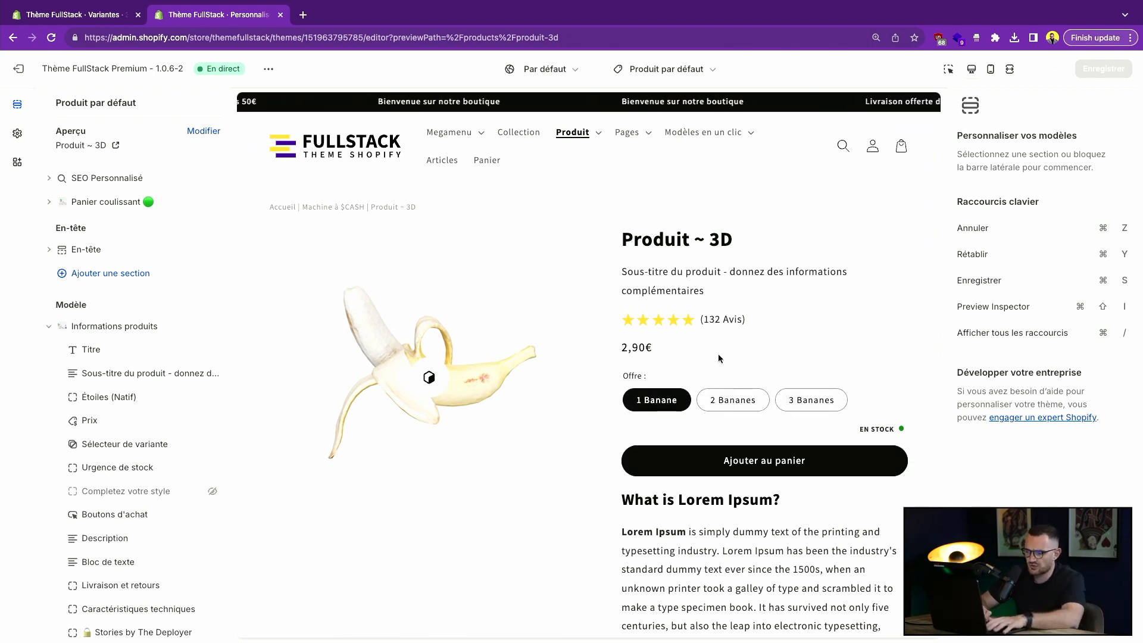
click(724, 396)
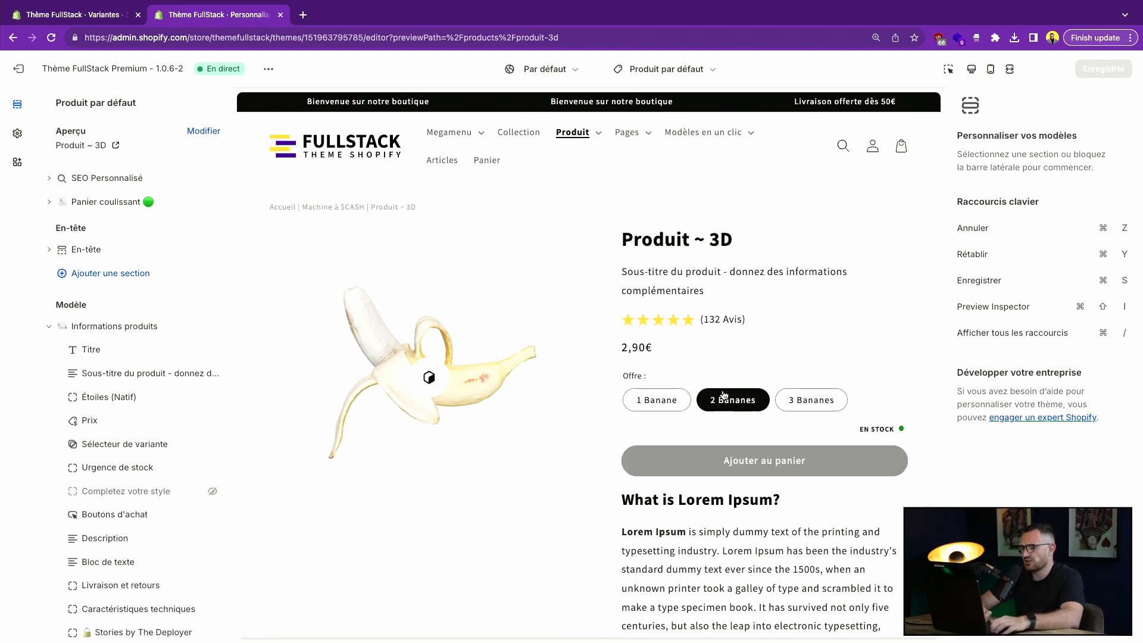
click(657, 400)
click(754, 402)
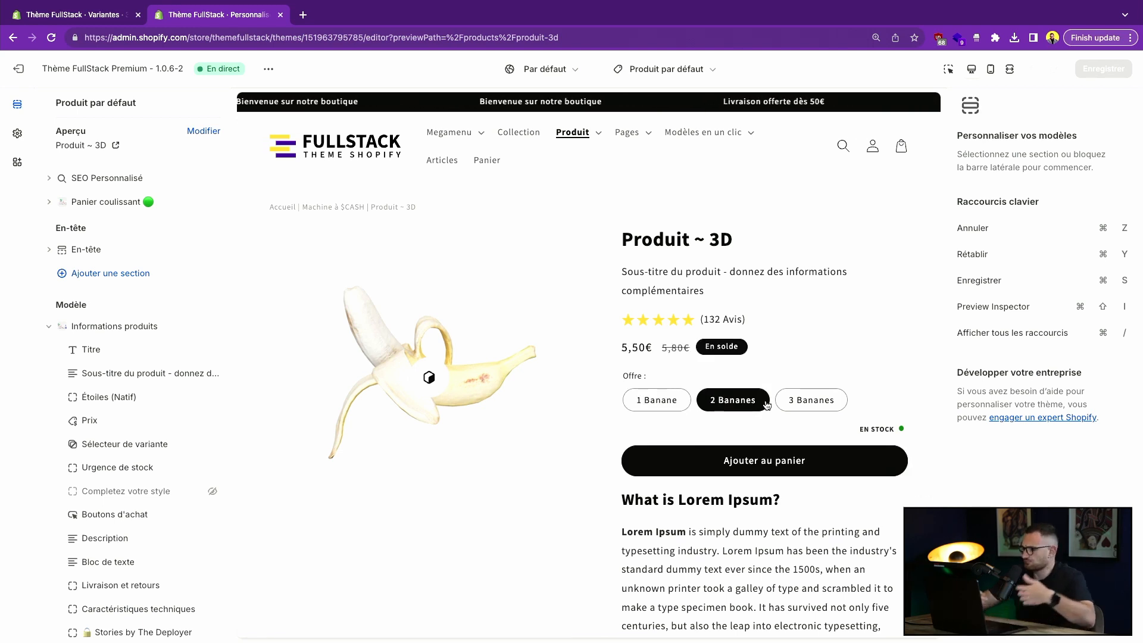
Rename the 2 Bananes variant's offer to "2 Bananes (-5%)", save it and return to the theme editor preview
key(ctrl+Tab)
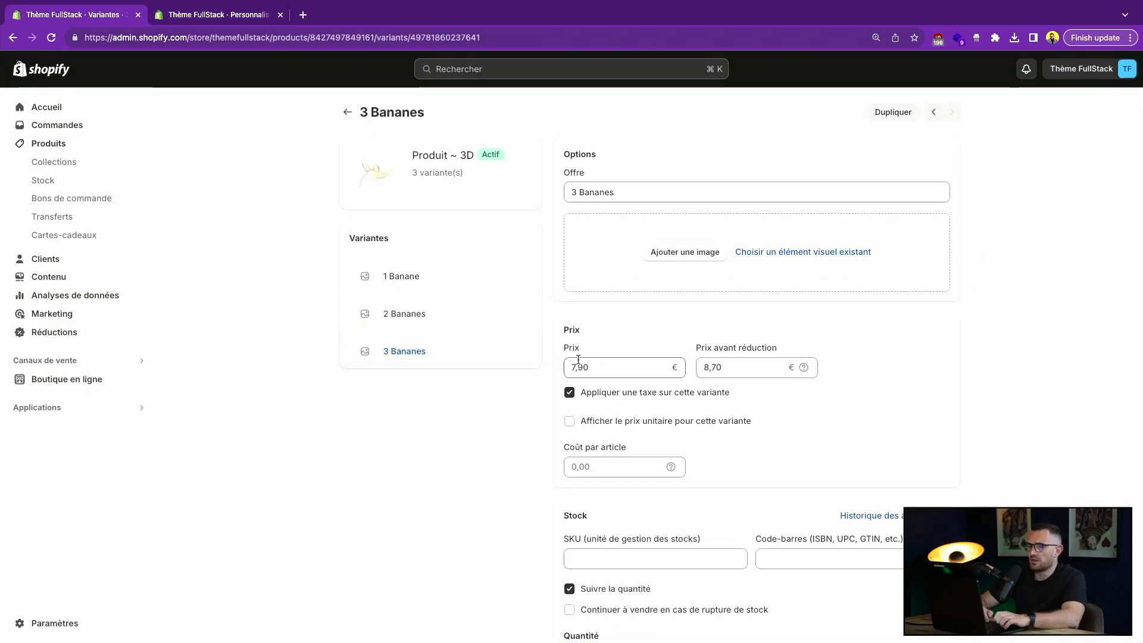
click(405, 314)
click(655, 192)
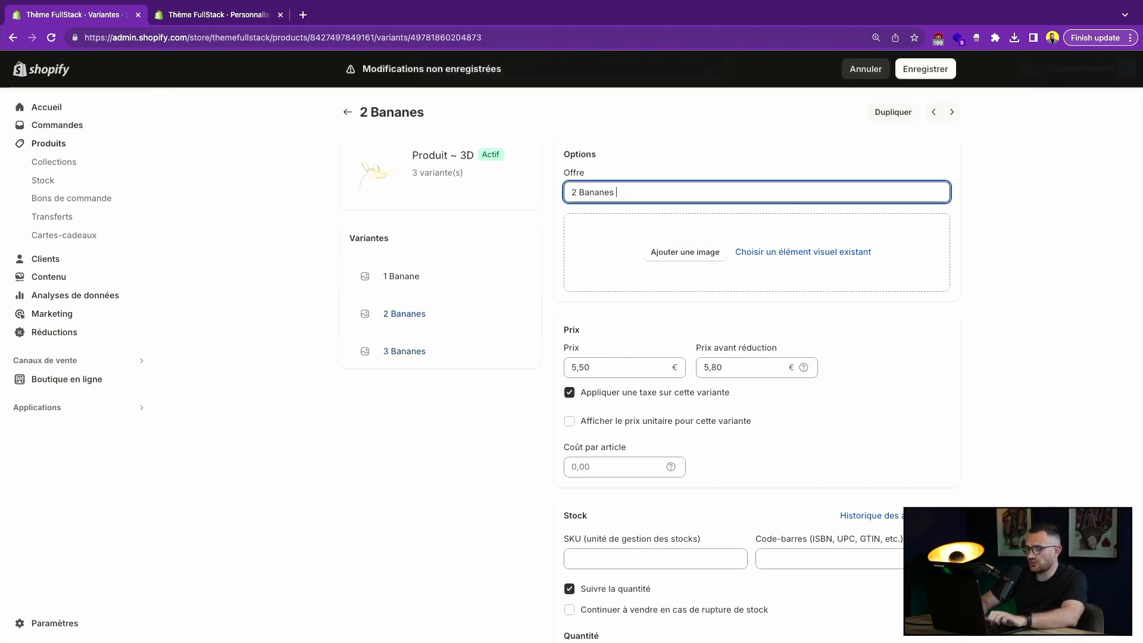
text((-5%)
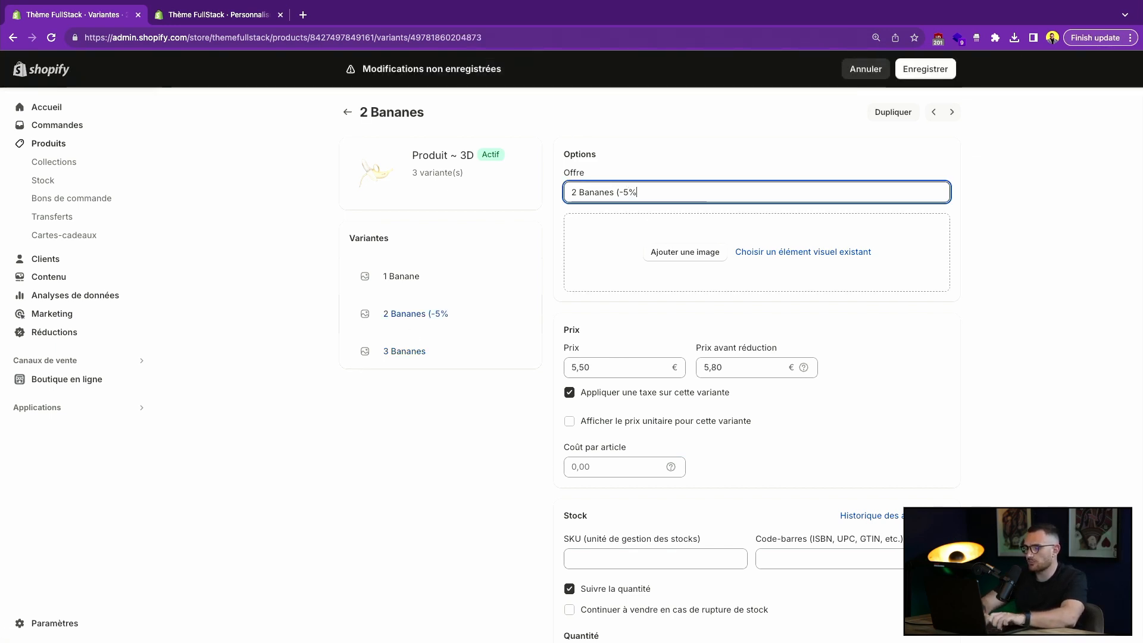
text())
click(902, 75)
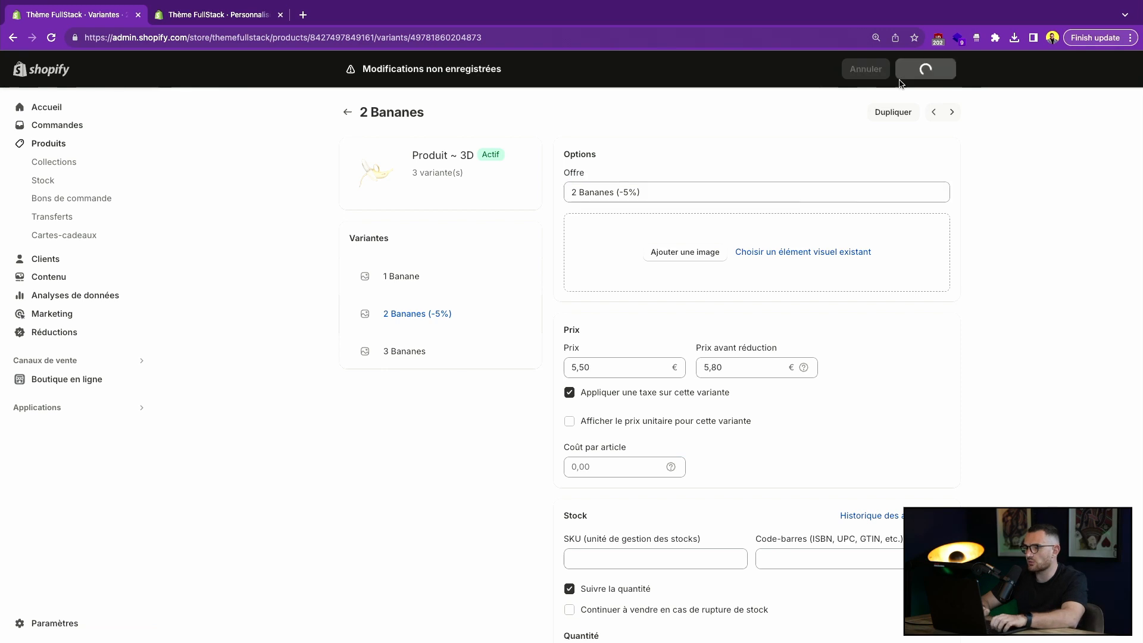
key(ctrl+Tab)
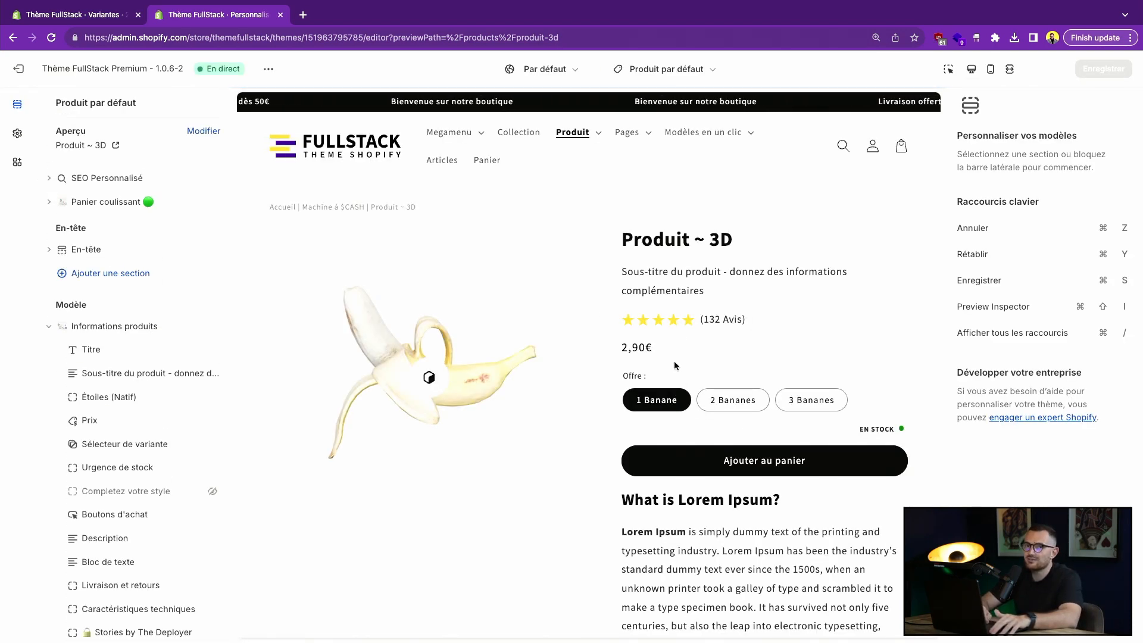
Switch between the 2 Bananes and 3 Bananes offers in the product preview to compare their discounted prices
click(732, 400)
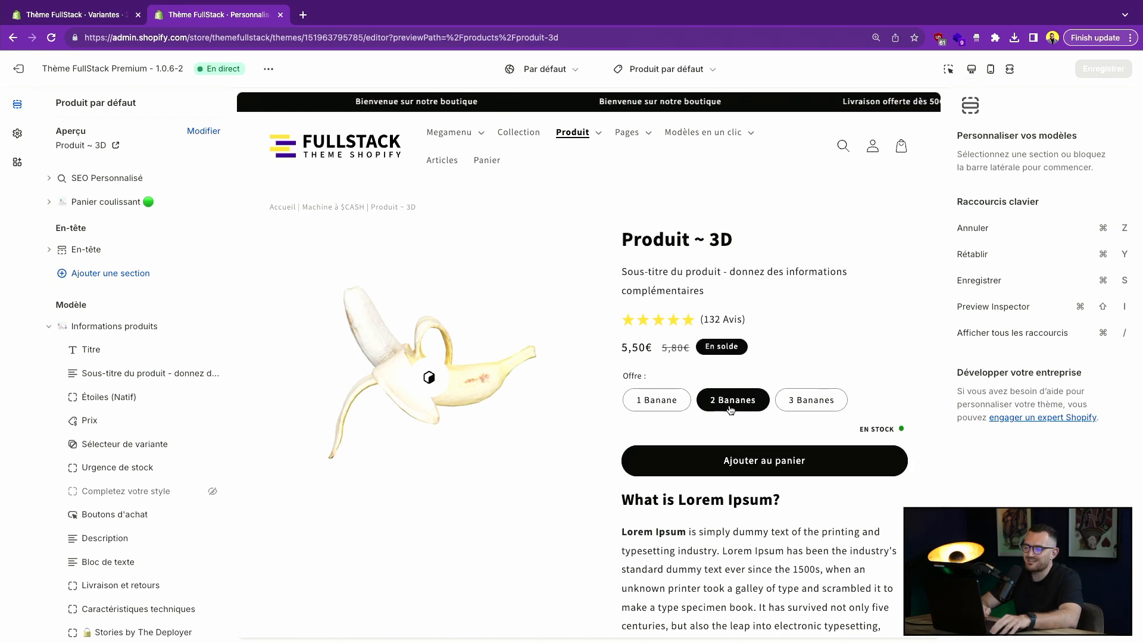
click(805, 405)
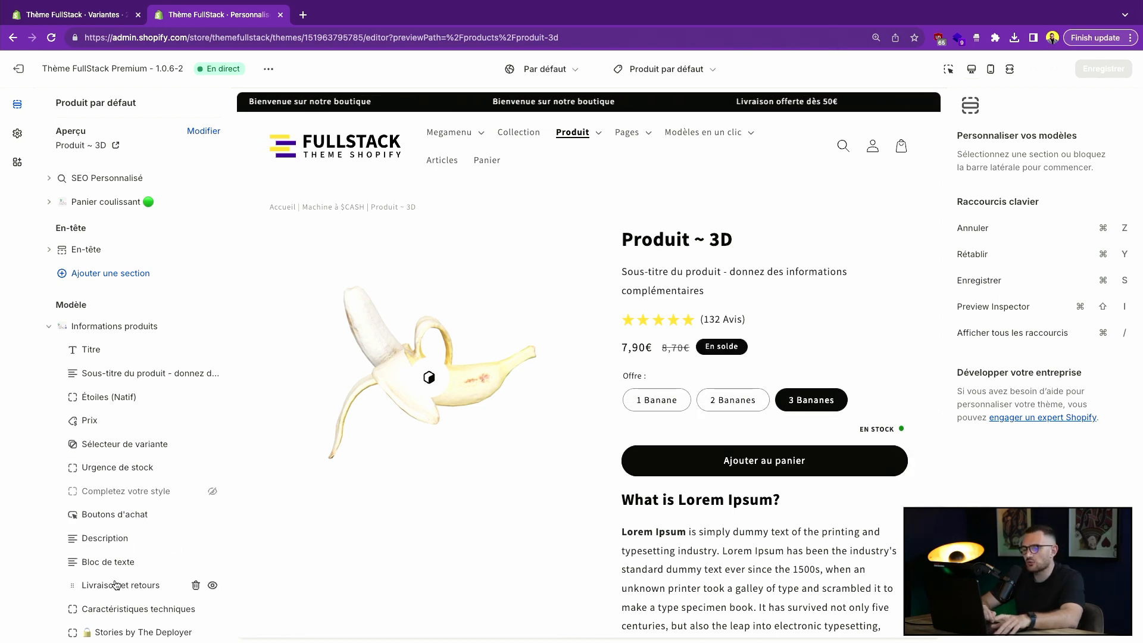
scroll(116, 596, down, 2)
scroll(89, 596, up, 2)
click(724, 401)
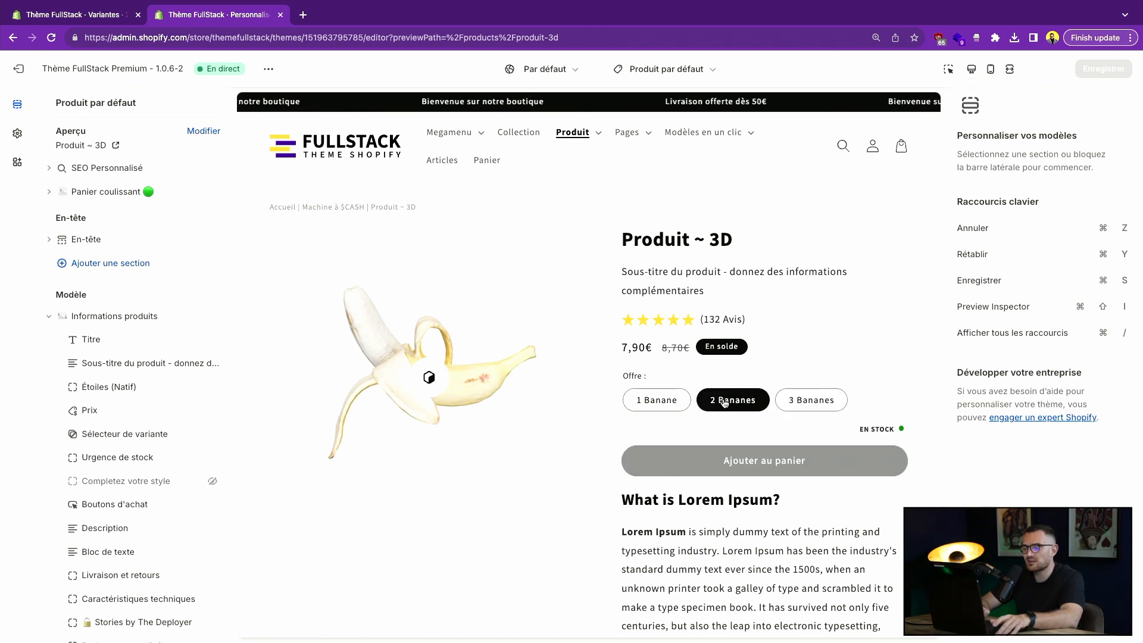
Add the 2 Bananes offer to the cart to check its discount label, and empty and close the cart
click(747, 462)
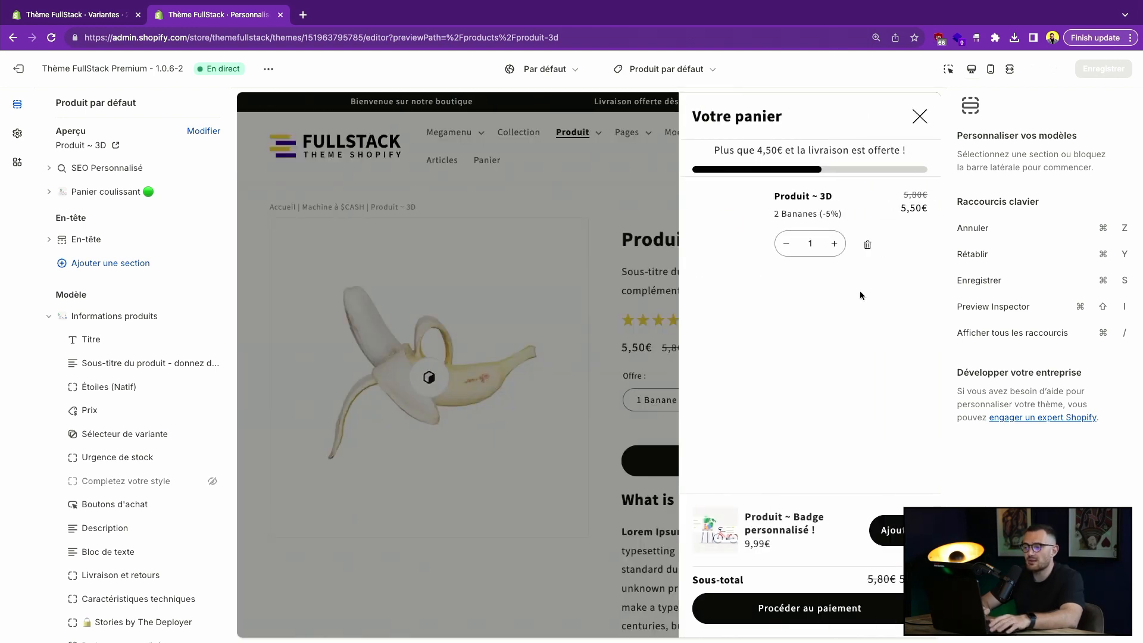
drag(831, 216, 838, 216)
click(839, 216)
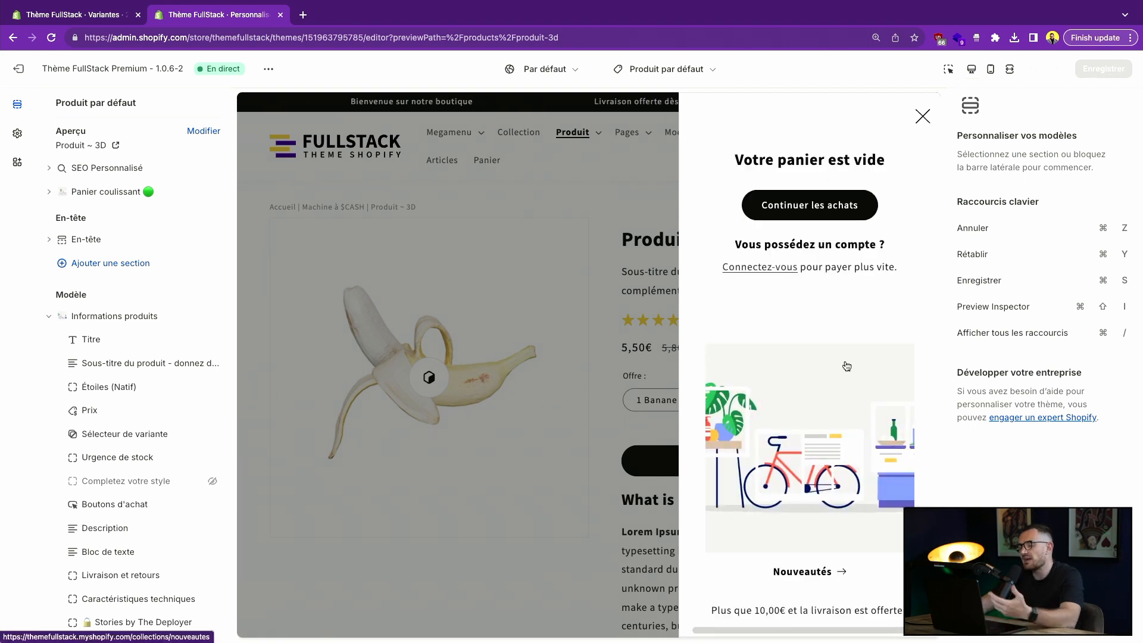
click(608, 342)
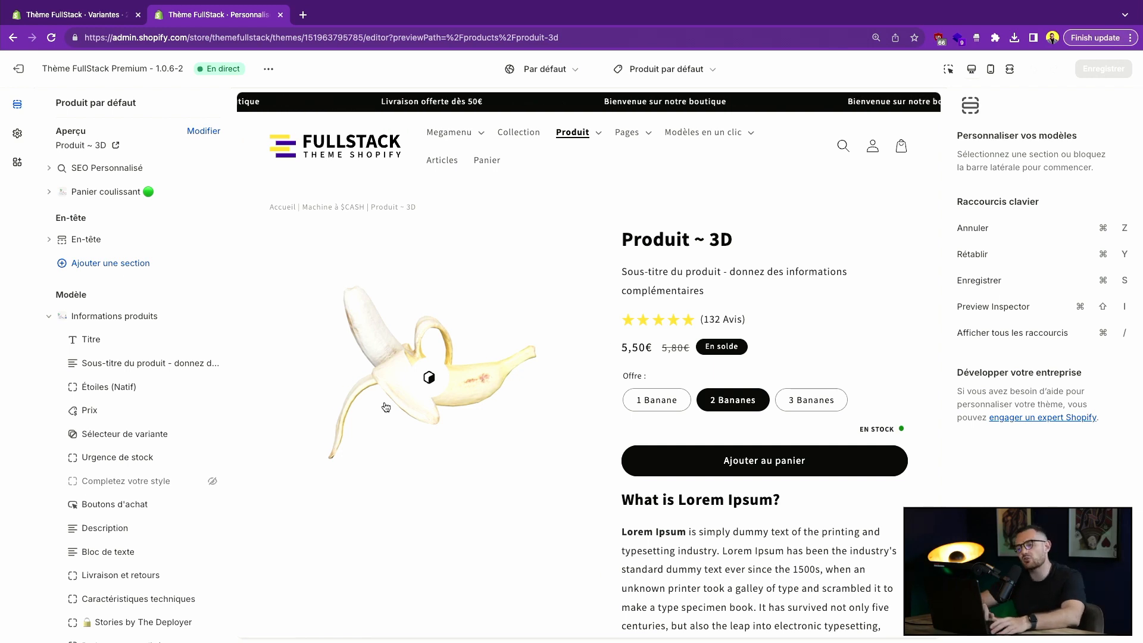
scroll(750, 339, down, 3)
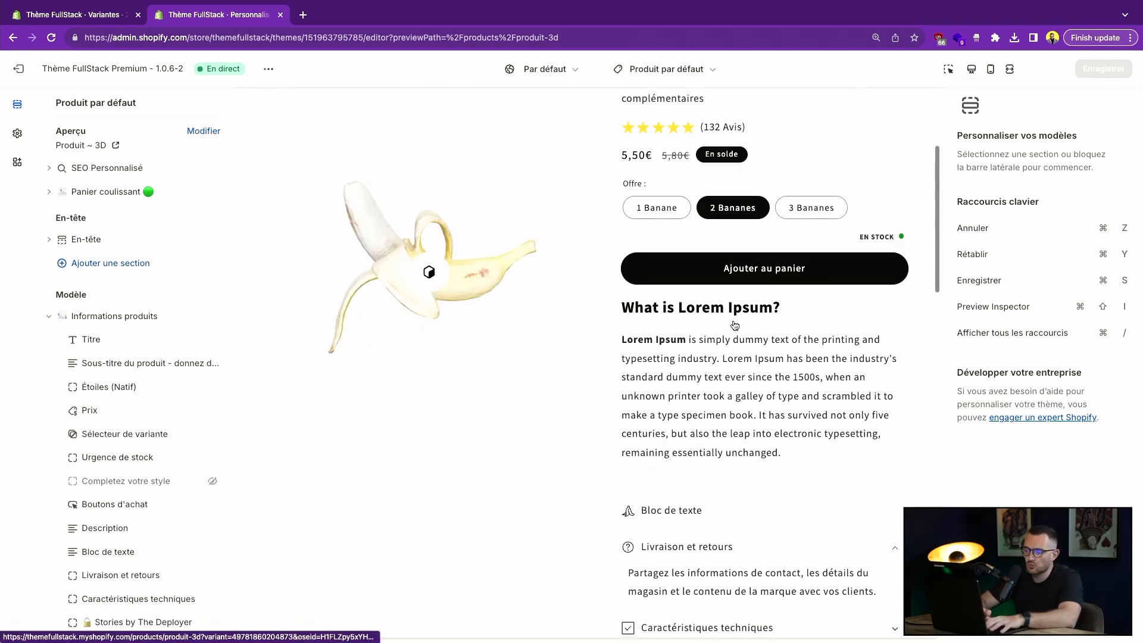
scroll(738, 325, up, 3)
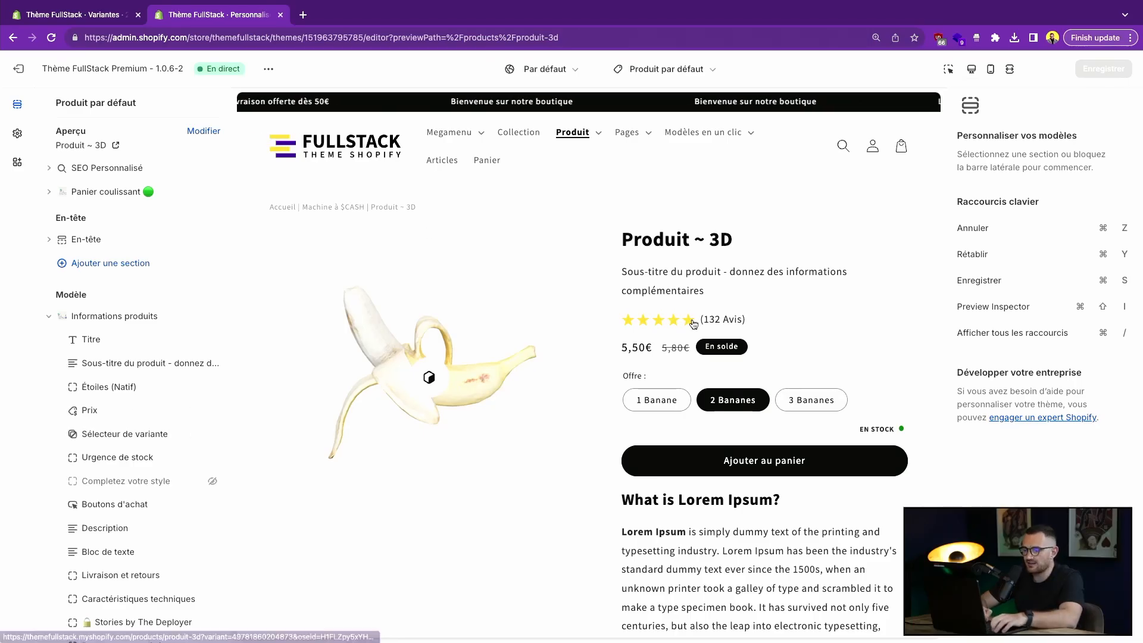
scroll(694, 324, down, 1)
Return to the product page, delete the whole Offre option with its banana variants and save the product
click(76, 15)
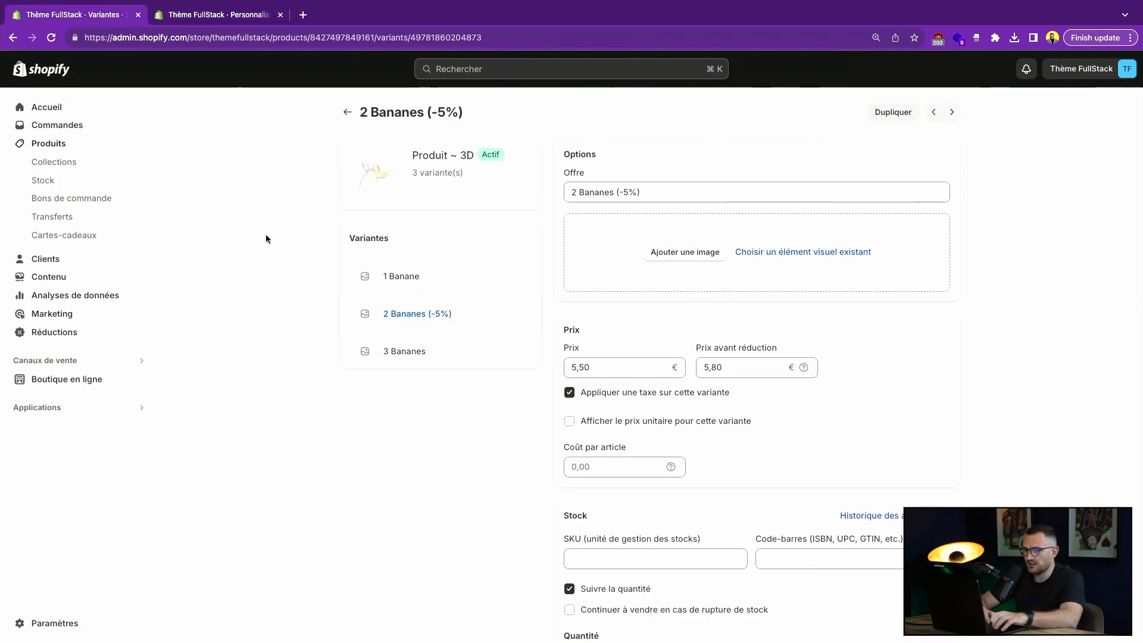
click(352, 113)
scroll(596, 518, down, 6)
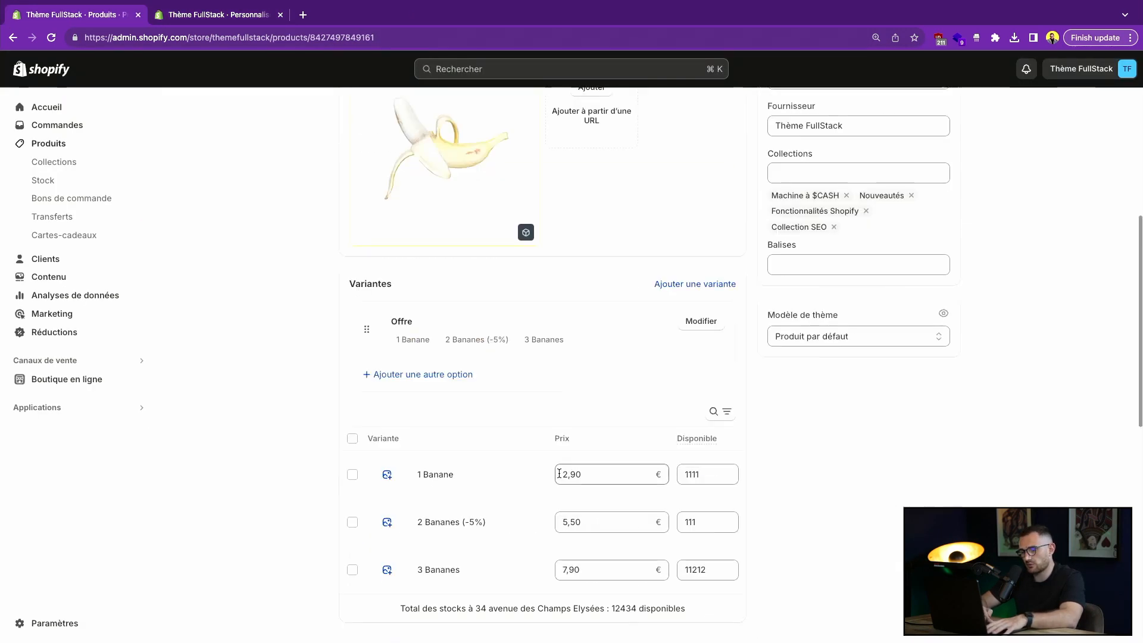
scroll(559, 474, down, 2)
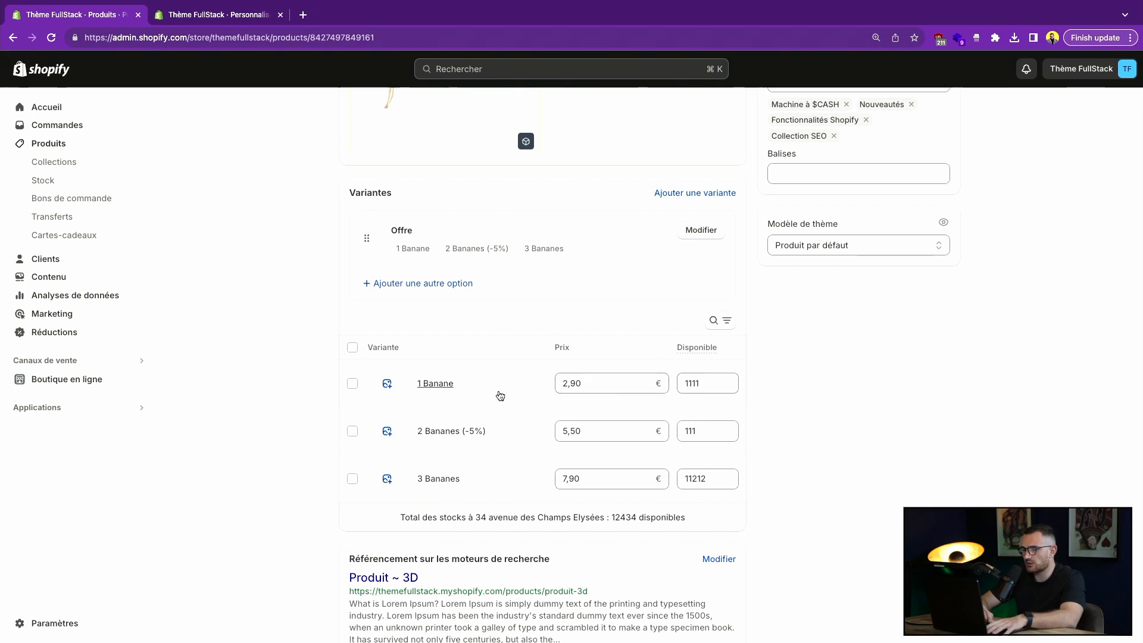
click(713, 236)
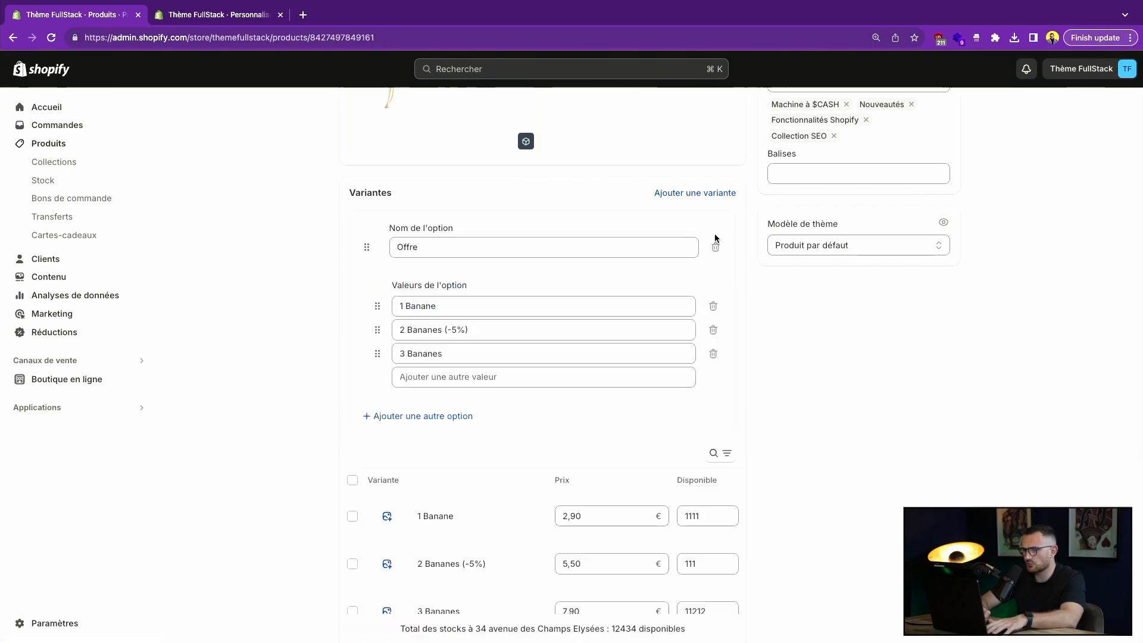
click(717, 250)
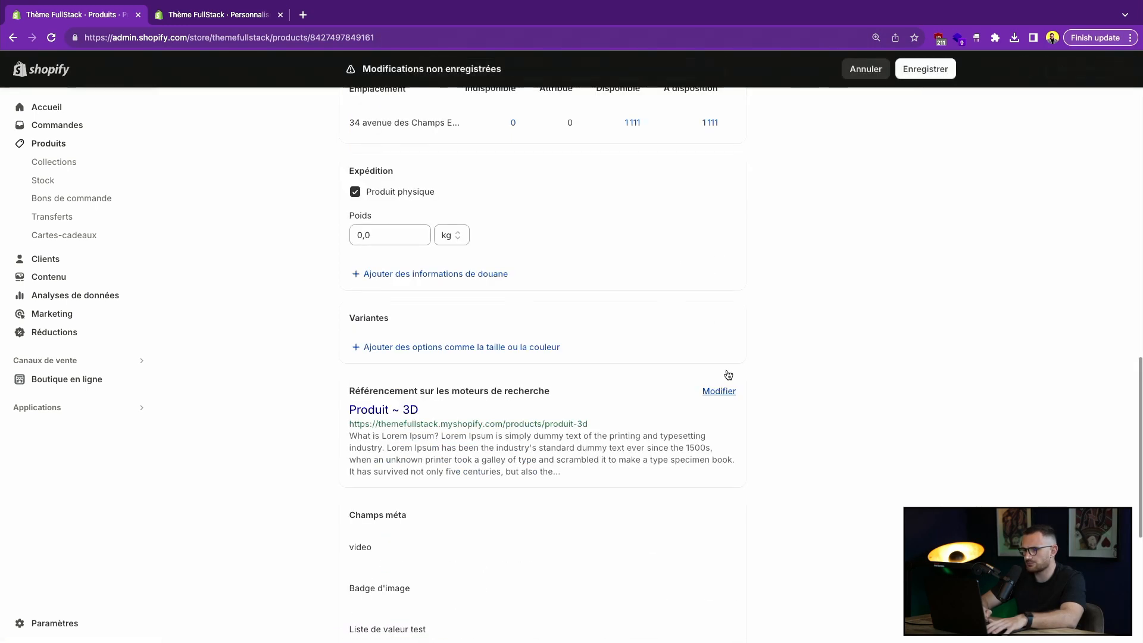
click(926, 68)
click(739, 387)
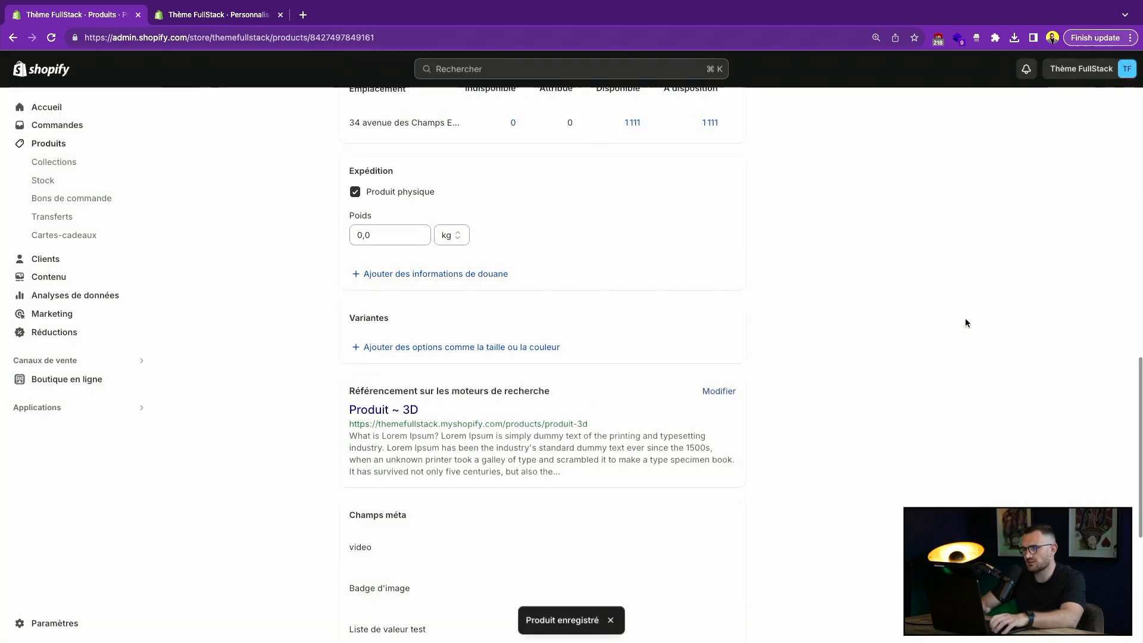
Reload the theme editor preview and review the product's price and stock sections in the admin
key(ctrl+Tab)
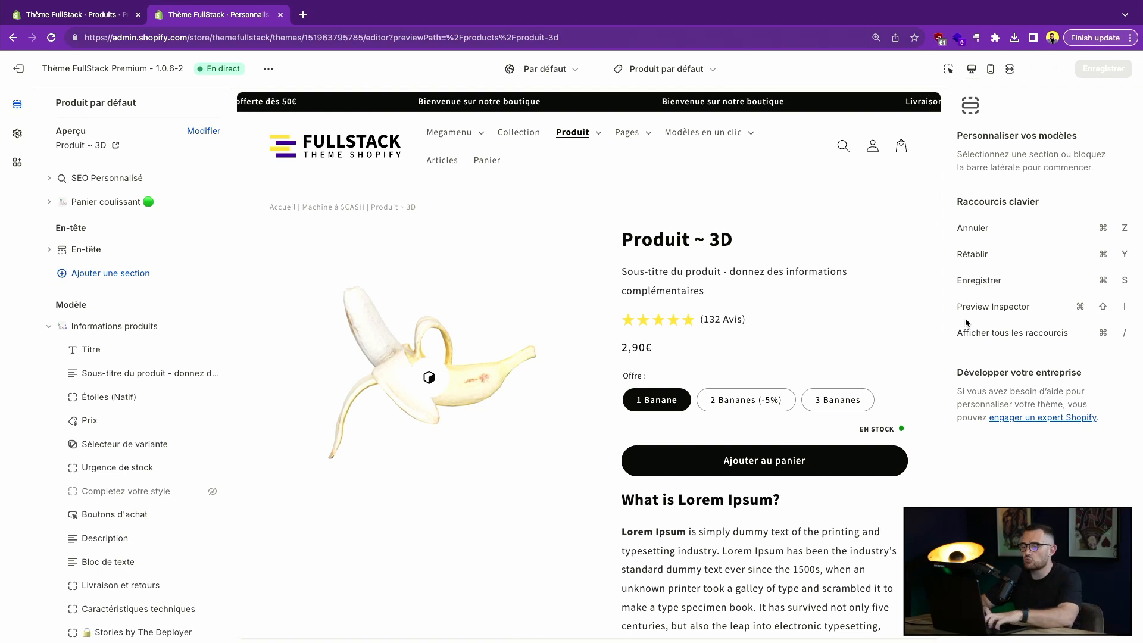
key(super+r)
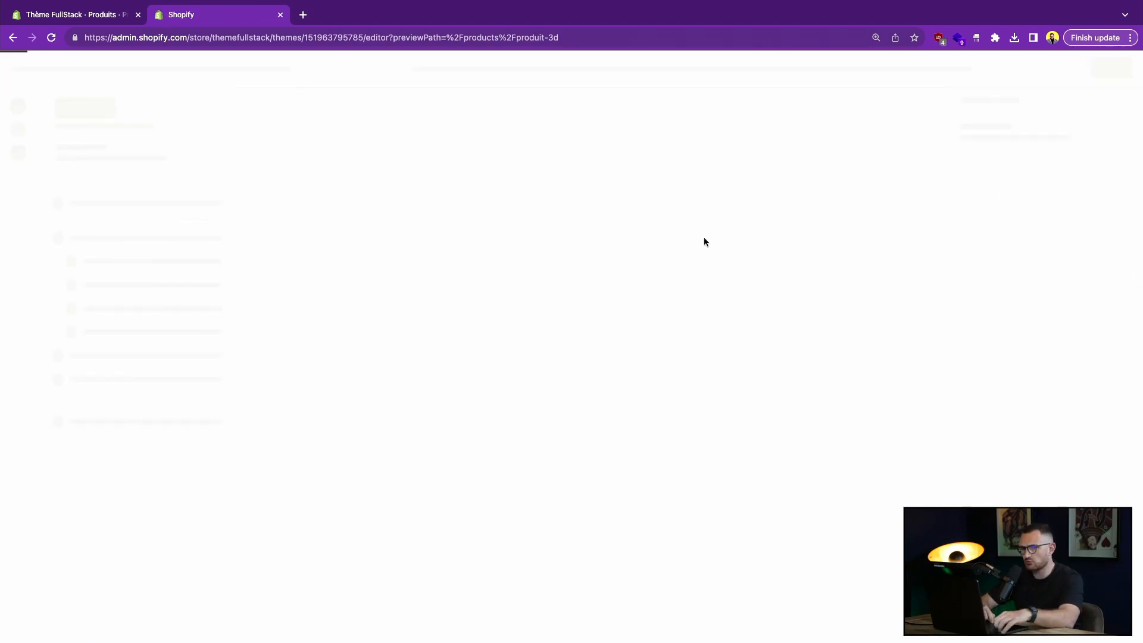
key(ctrl+space)
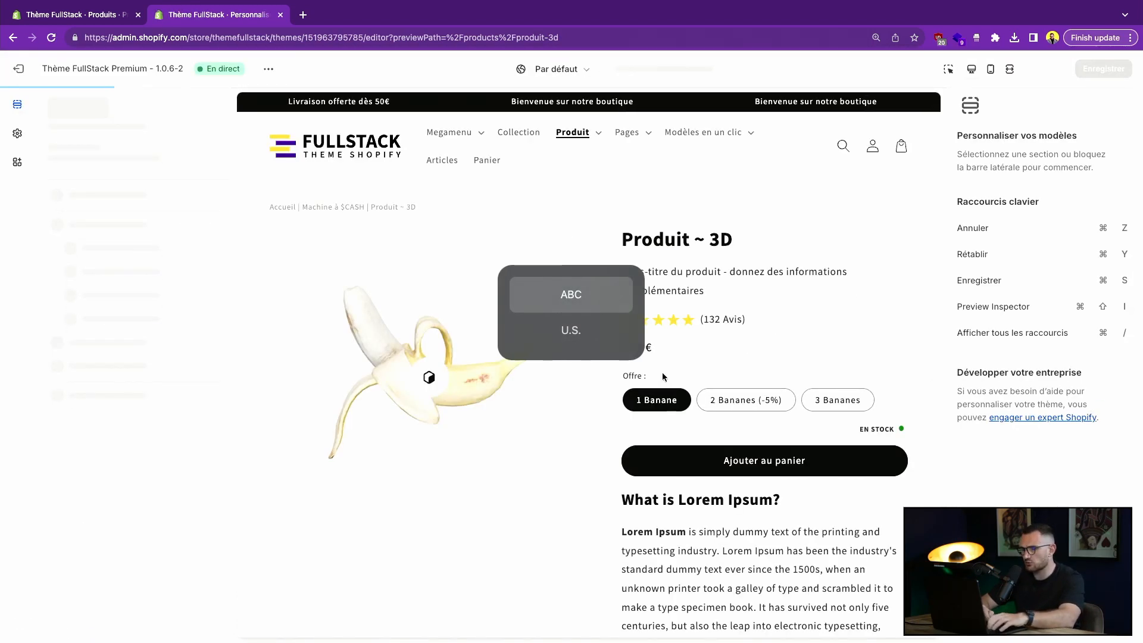
key(ctrl+Tab)
scroll(477, 442, up, 10)
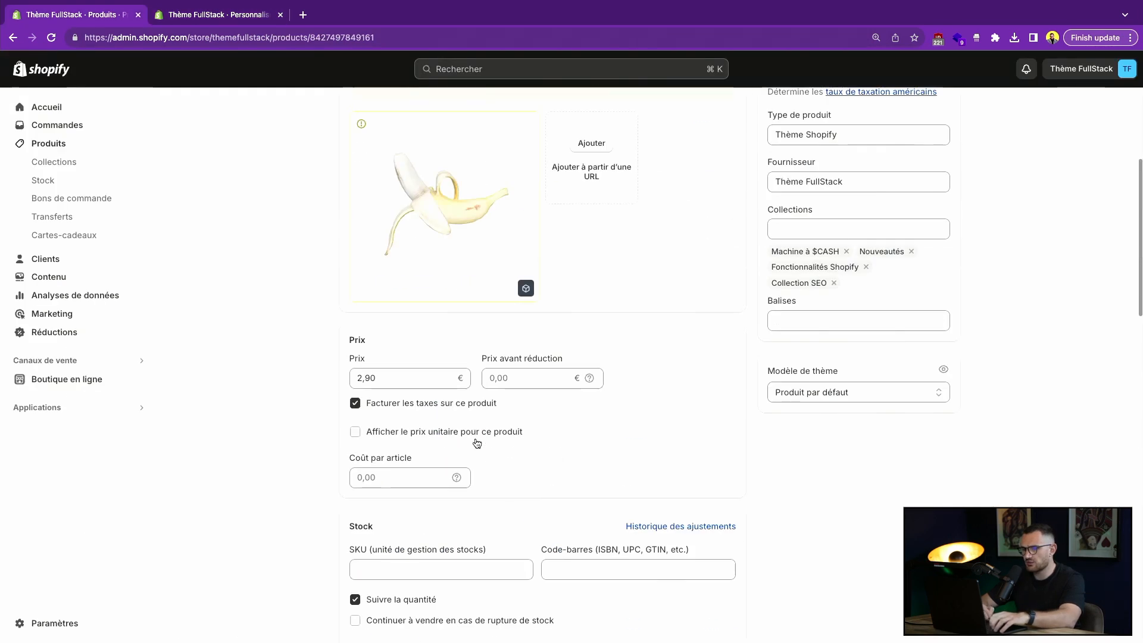
scroll(470, 426, down, 6)
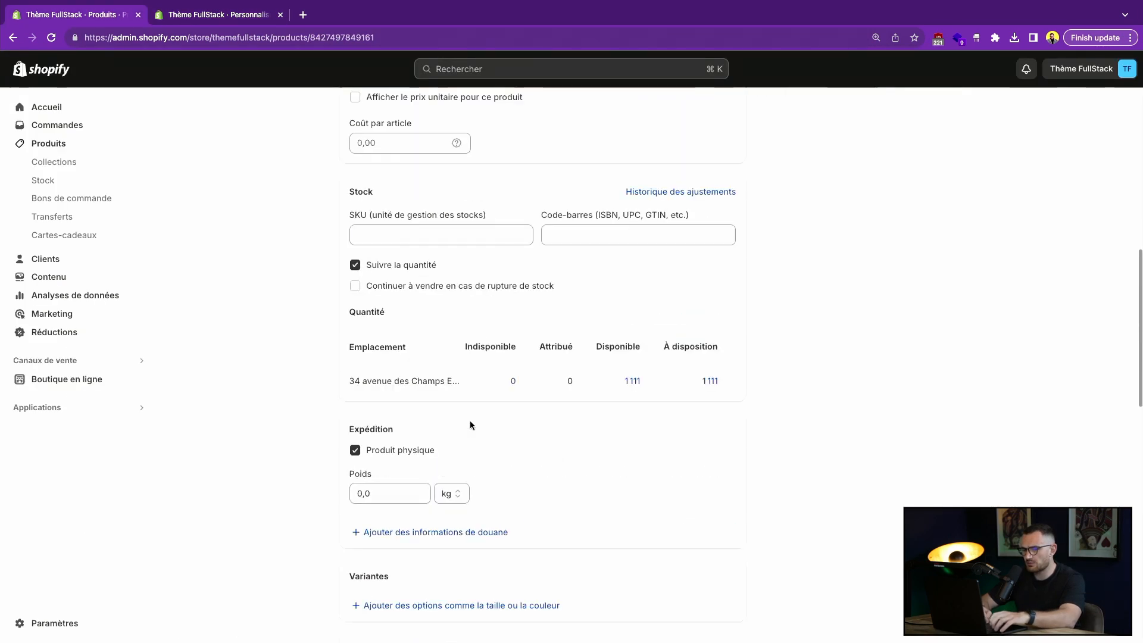
Start a new discount of type "Montant de la réduction sur les produits" with the Réduction automatique method
click(63, 332)
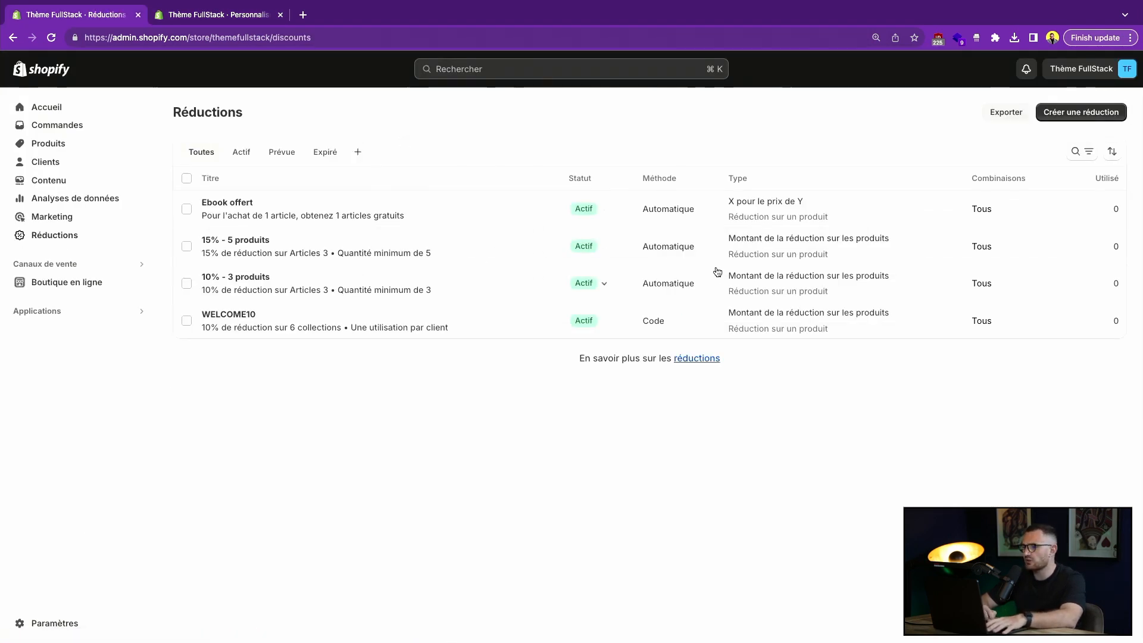
click(1097, 111)
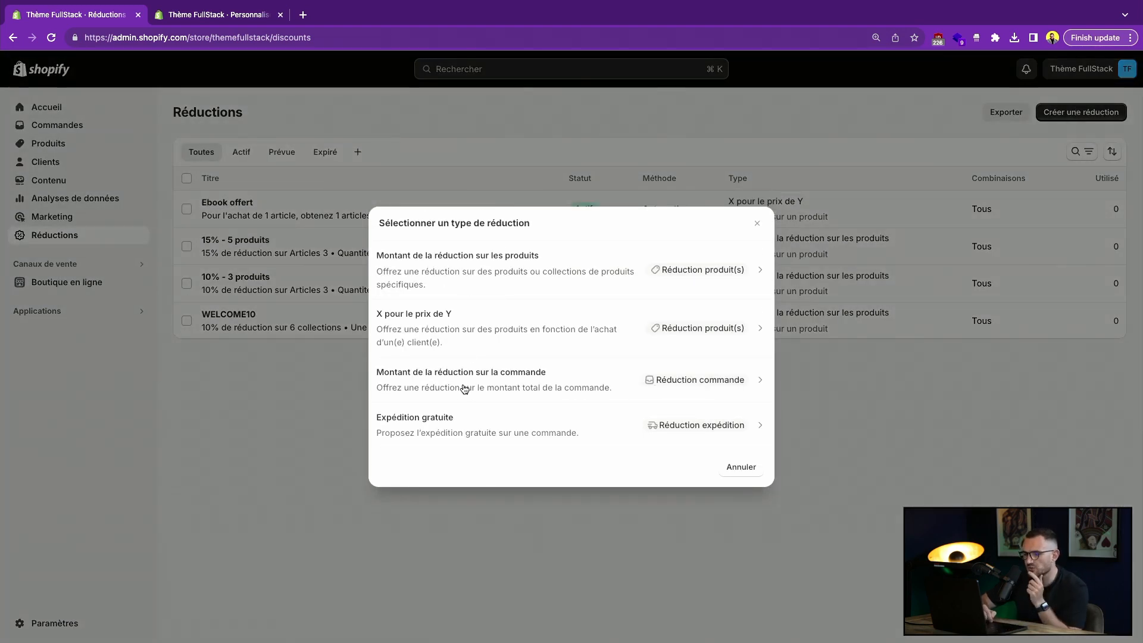
click(423, 271)
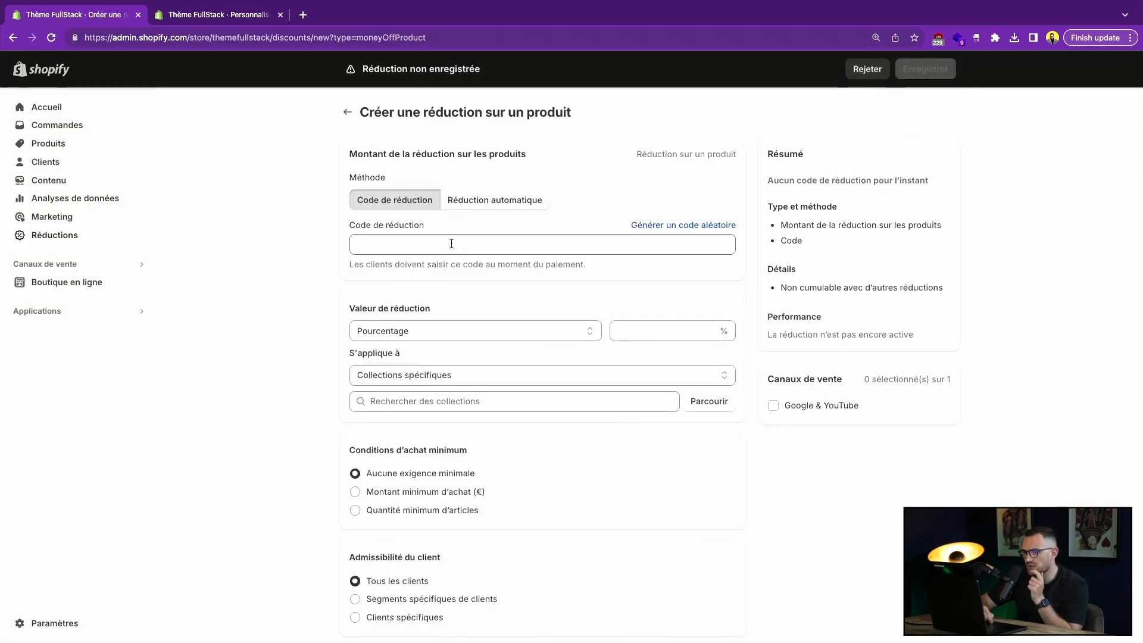
click(493, 200)
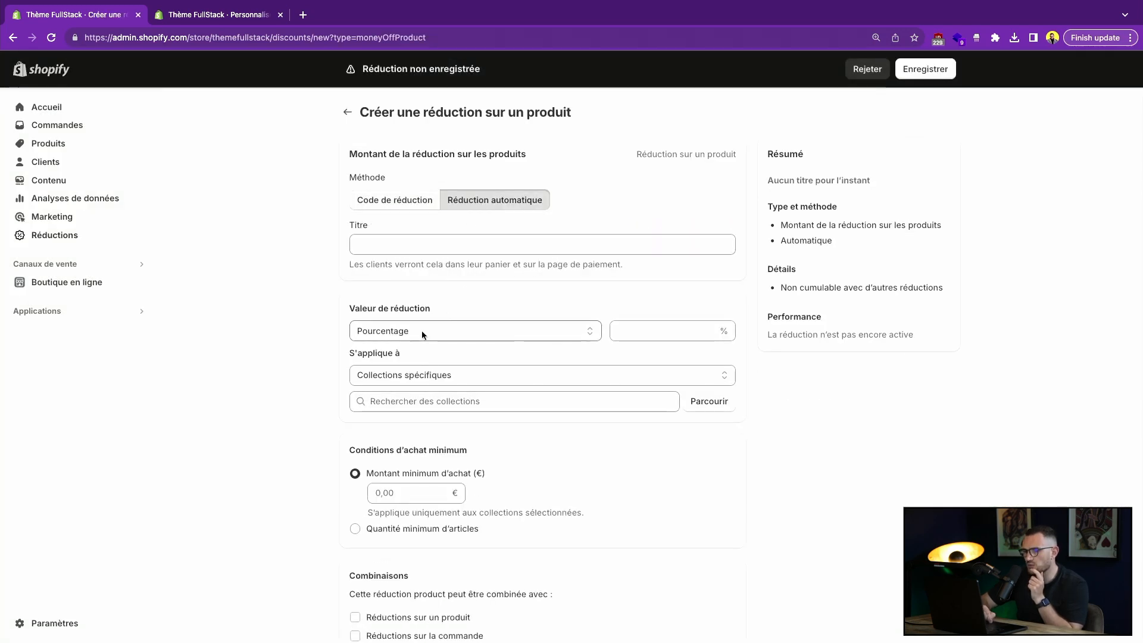
Apply the discount to specific products, searching for "prod" and adding Produit ~ 3D
click(449, 375)
click(441, 388)
click(442, 406)
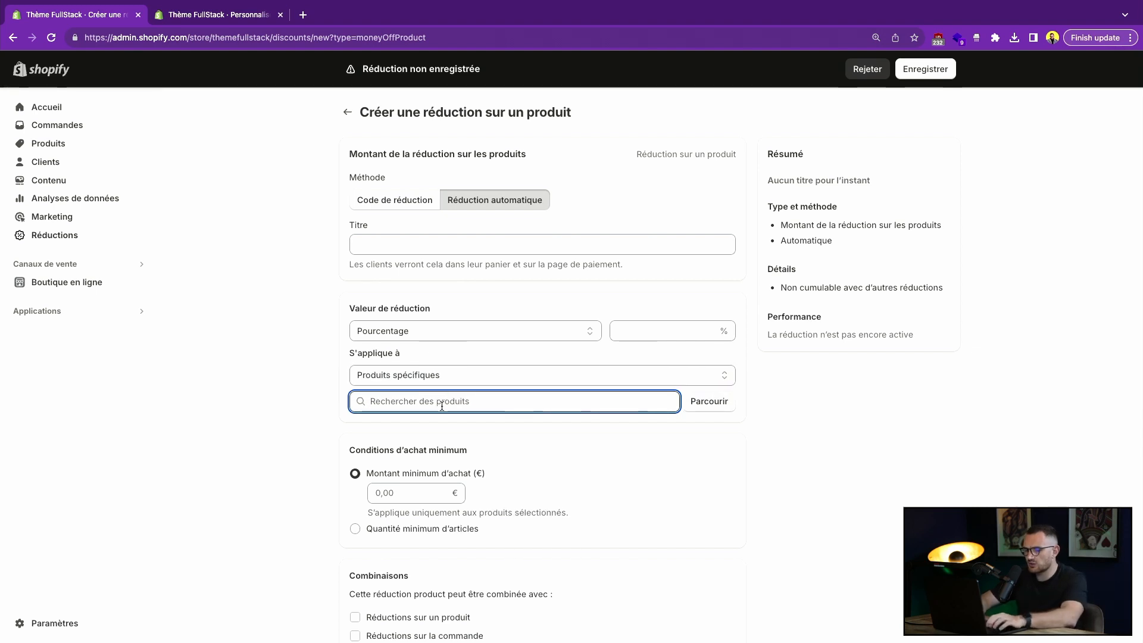
text(prod)
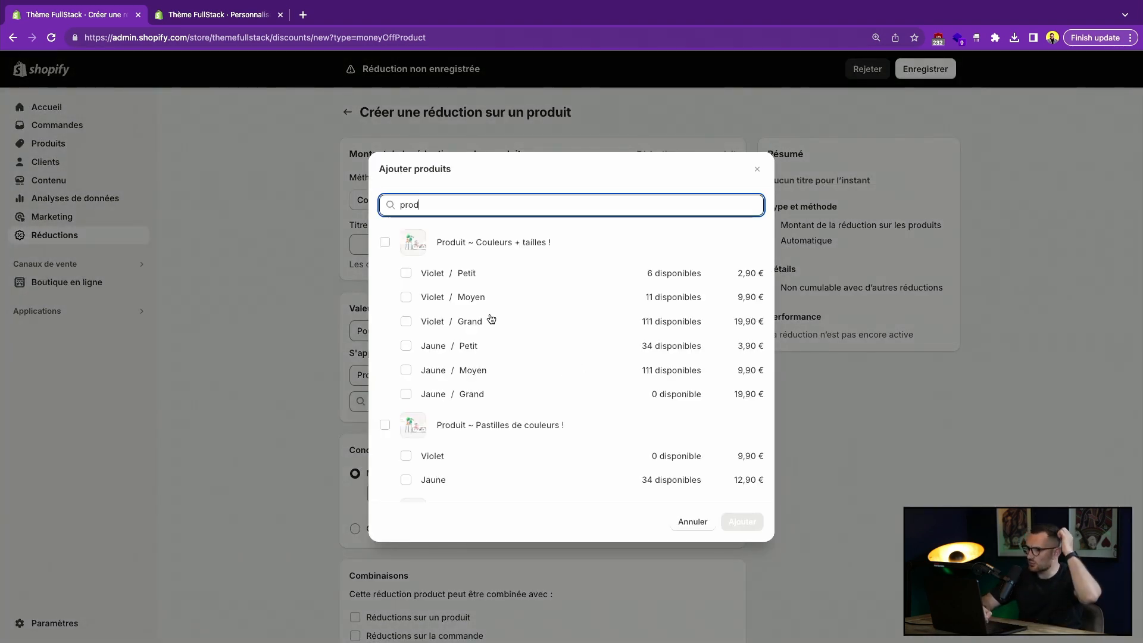
scroll(449, 369, down, 15)
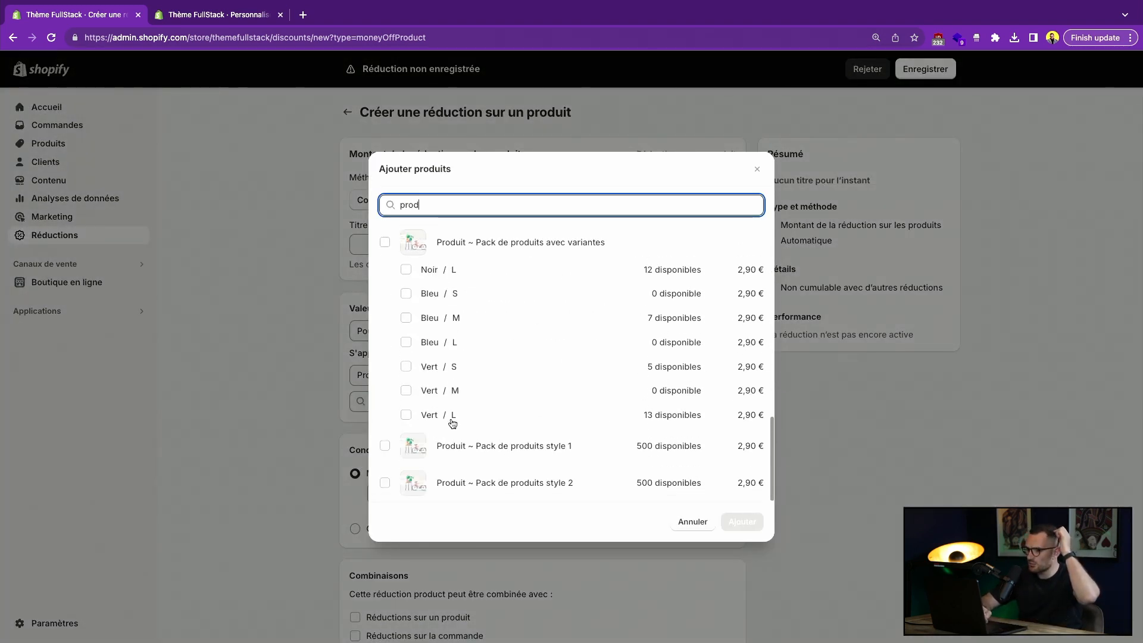
scroll(462, 465, up, 5)
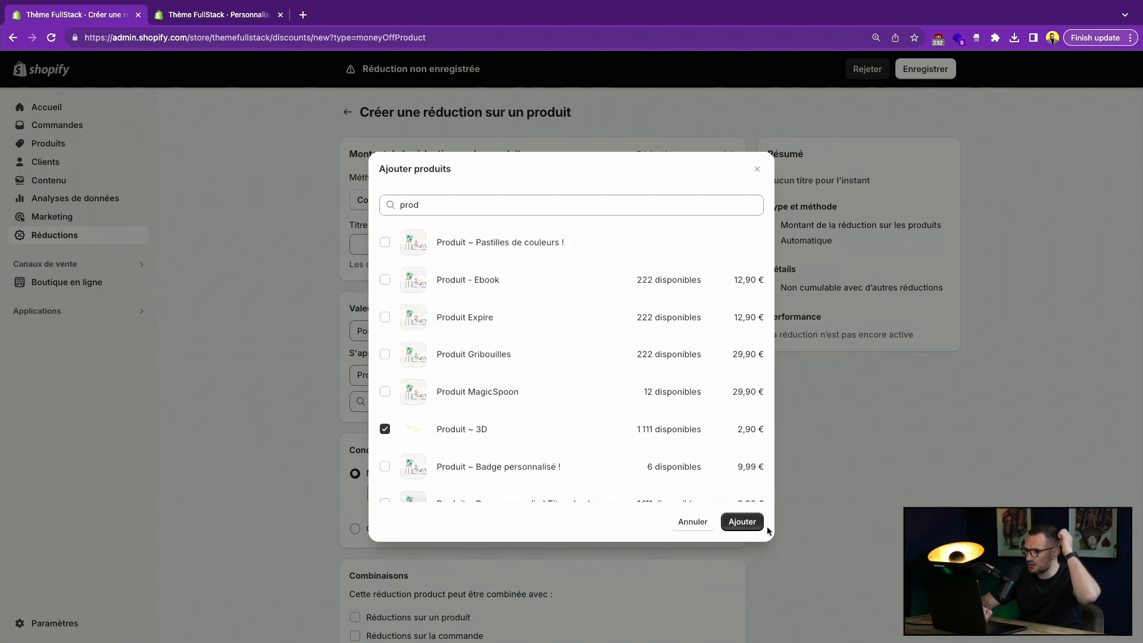
click(742, 522)
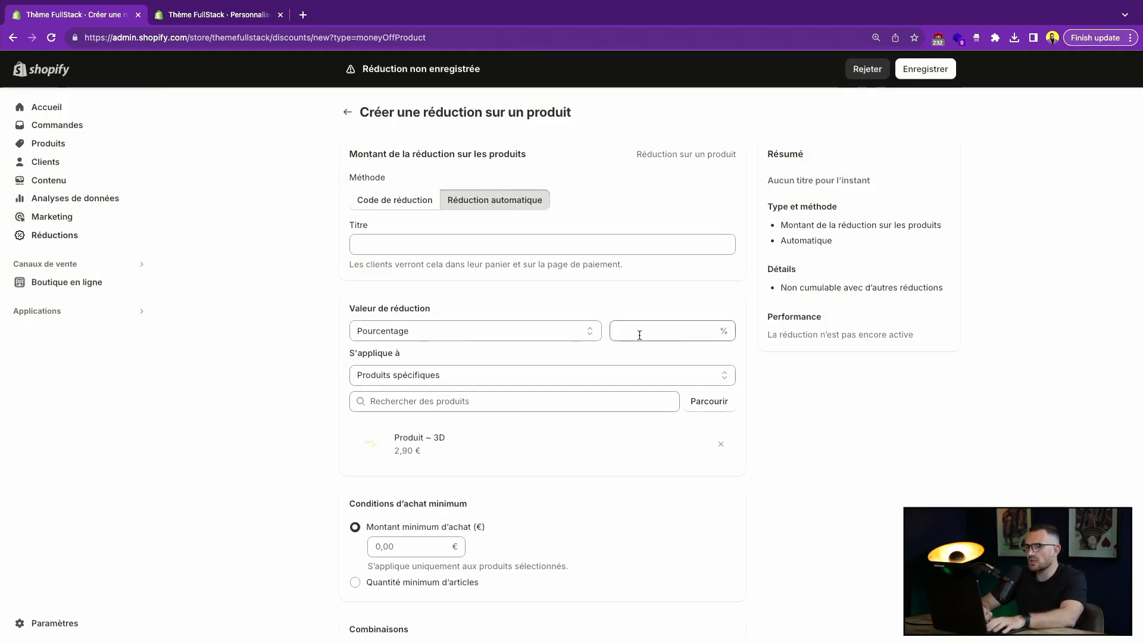
Set the discount value to 5 percent, keeping it applied to specific products
click(684, 331)
text(5)
click(542, 375)
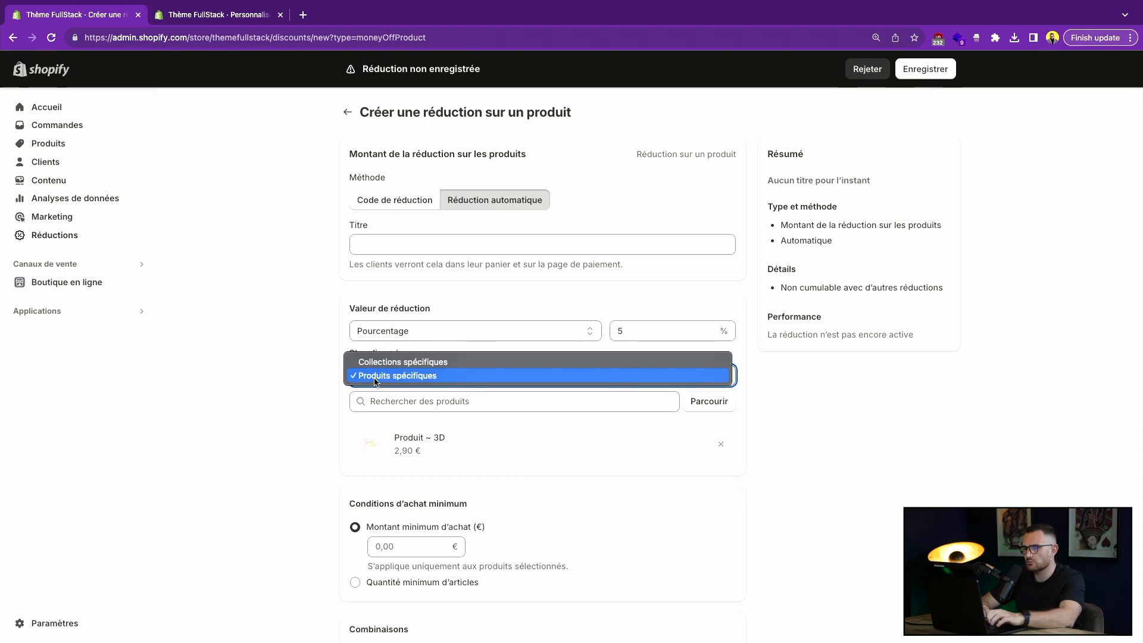
click(288, 381)
Title the automatic discount "2 Bananes (-5%)"
click(424, 248)
text(2 Bananes)
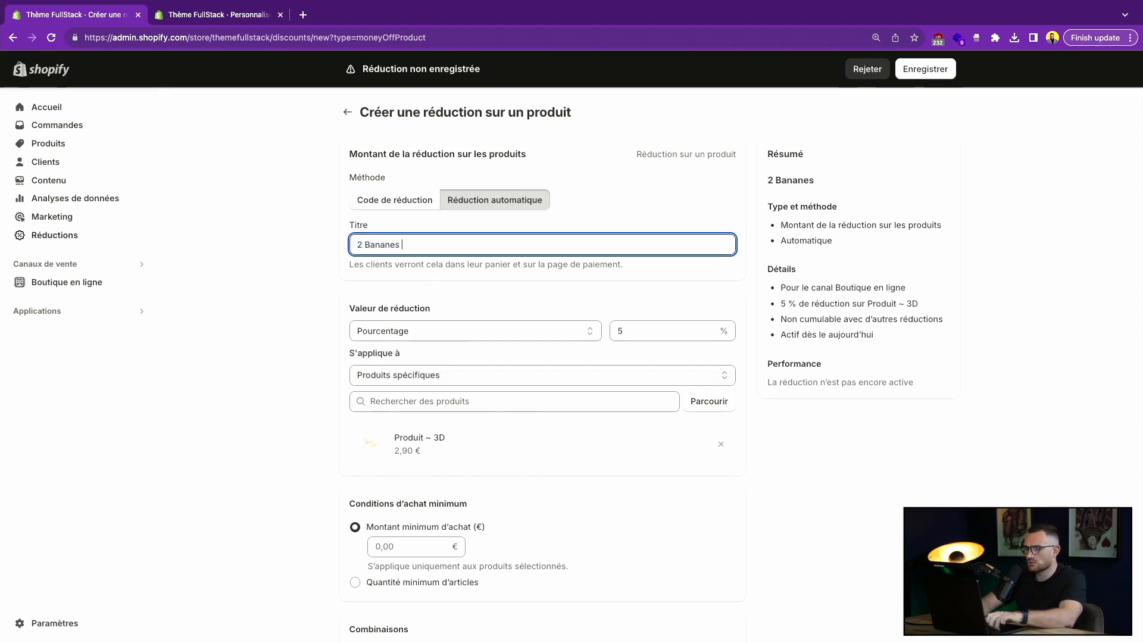
text( (-5%))
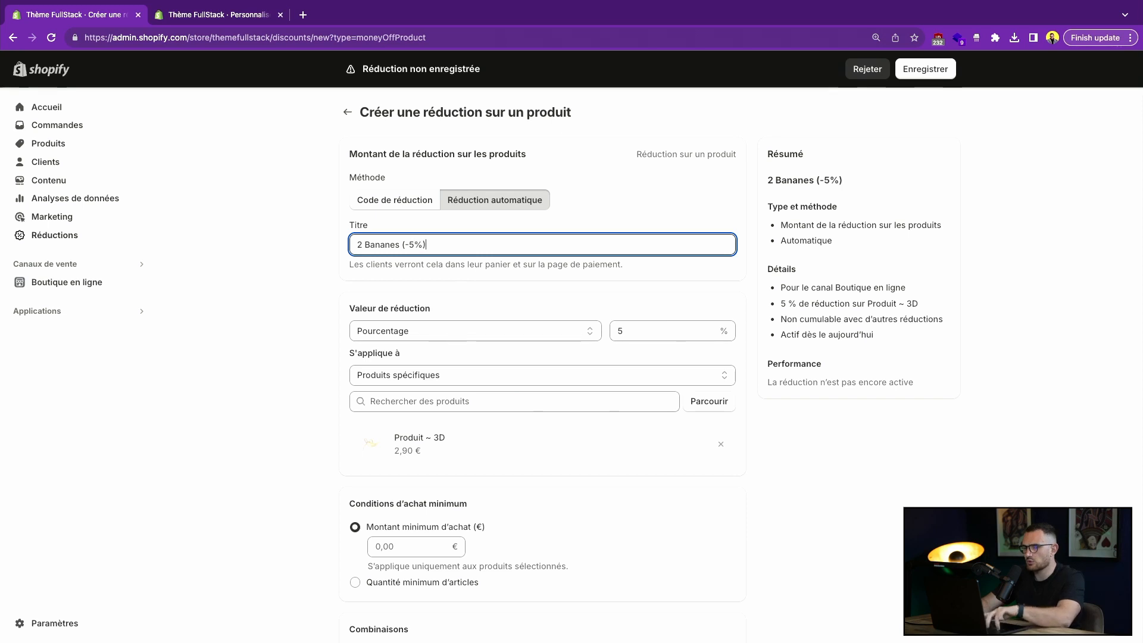
triple_click(384, 247)
click(408, 247)
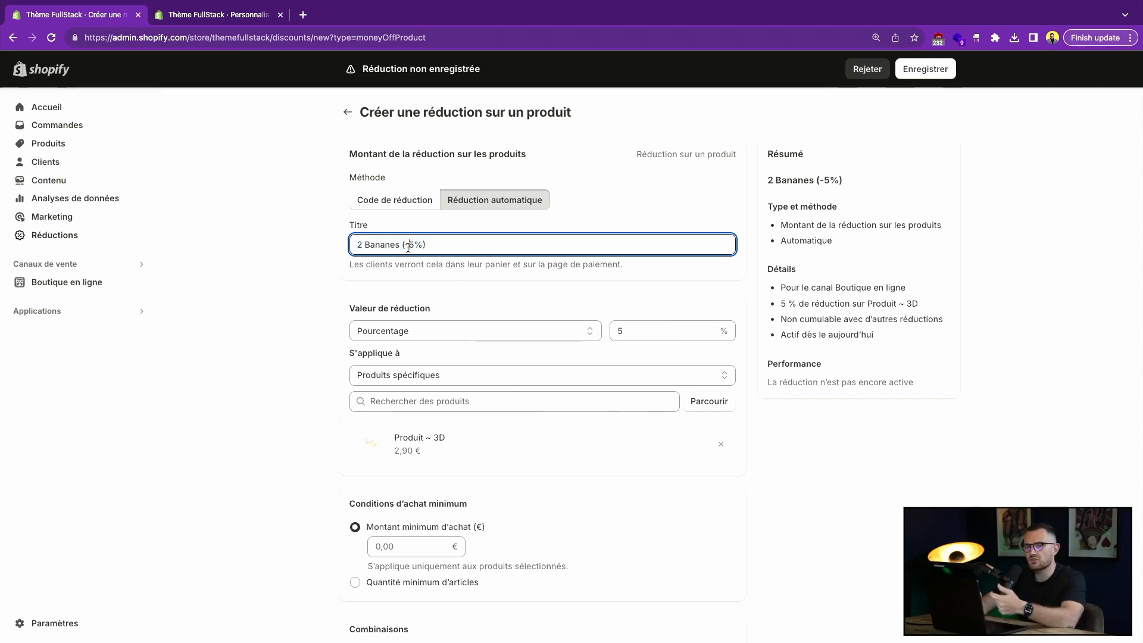
click(293, 278)
Set the minimum purchase condition to a minimum quantity of 2 items
scroll(294, 279, down, 3)
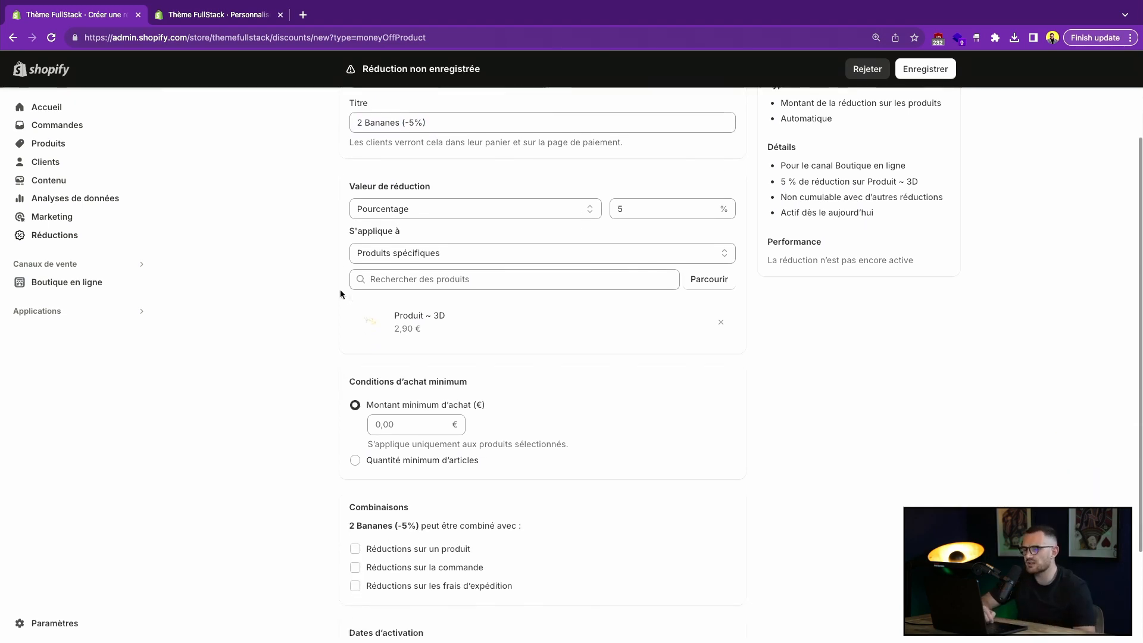
click(388, 381)
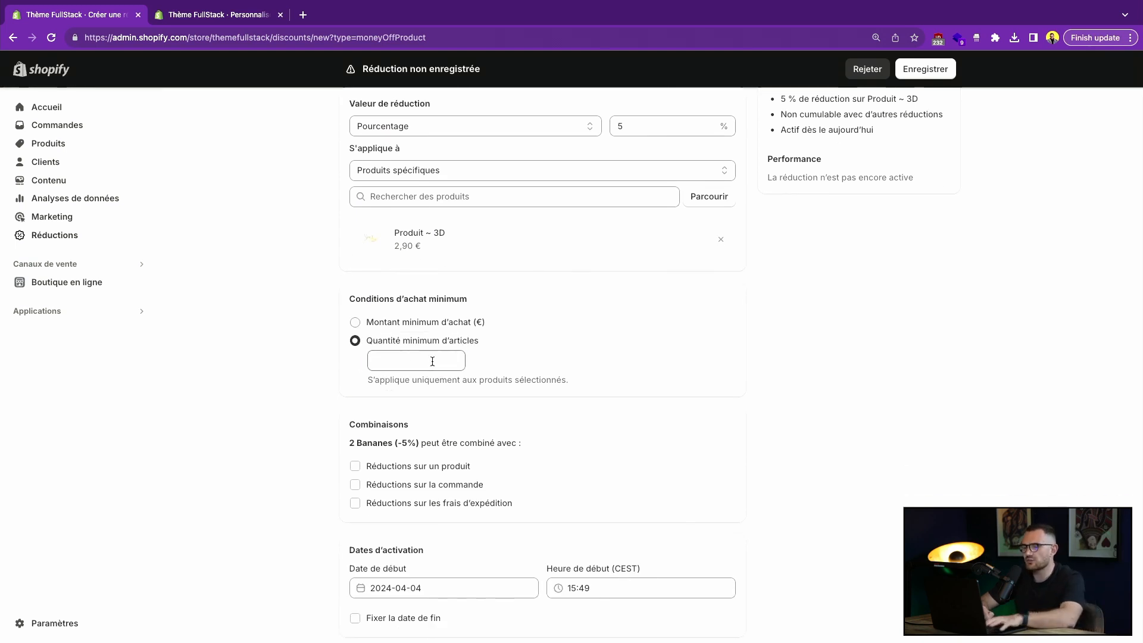
text(2)
click(280, 367)
scroll(338, 441, down, 1)
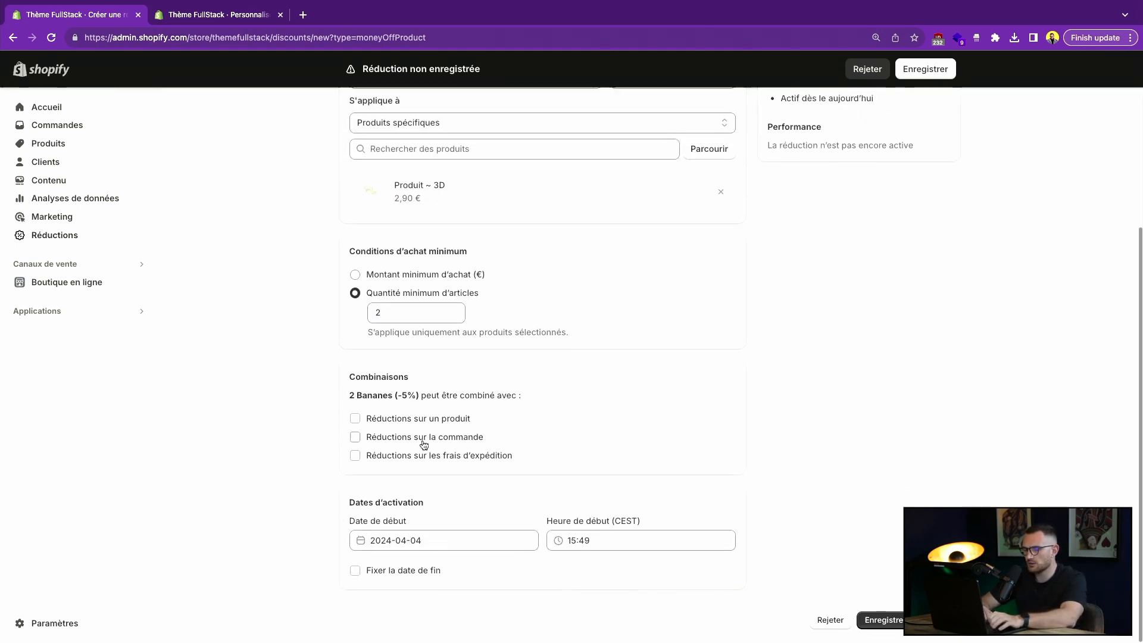
Allow the discount to combine with product, order and shipping discounts, and save it
click(402, 429)
click(390, 494)
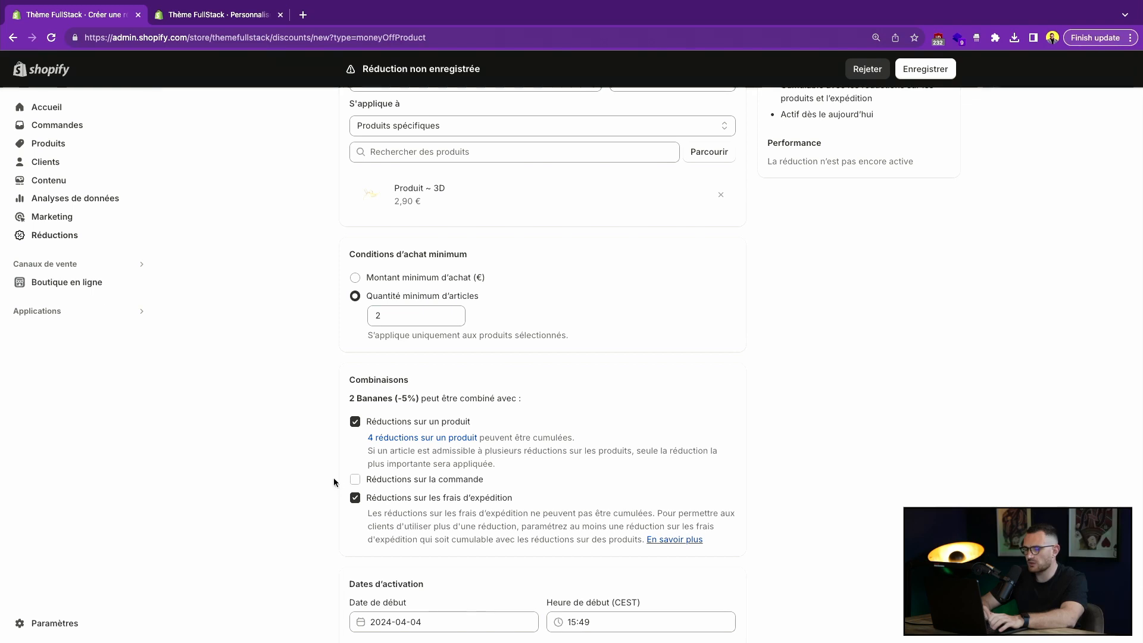
click(356, 480)
scroll(850, 459, down, 3)
scroll(863, 298, up, 8)
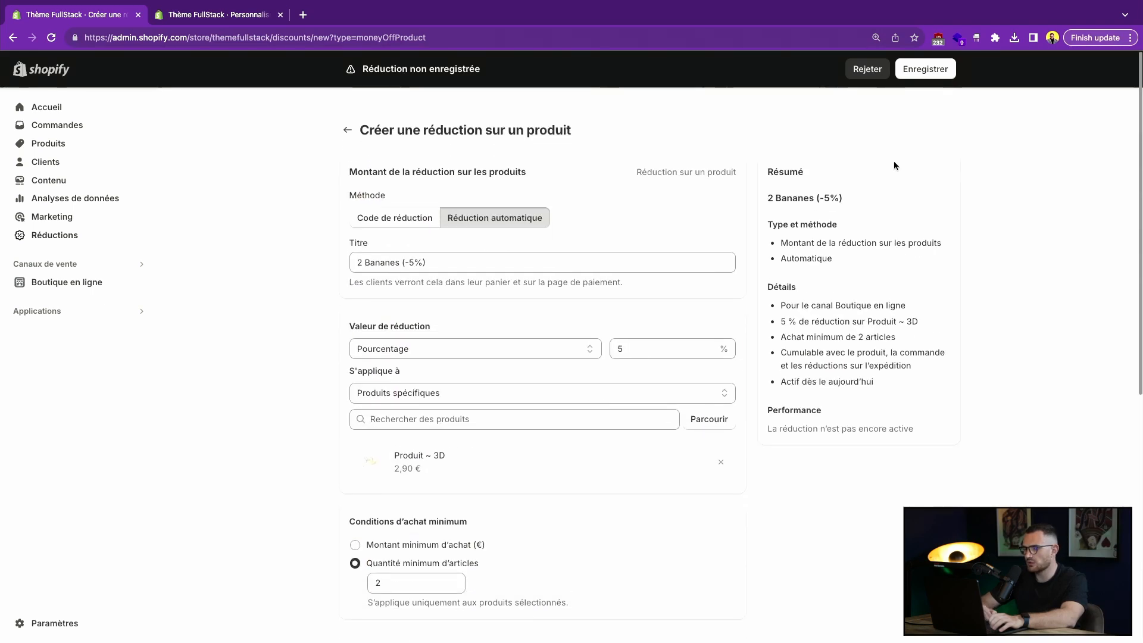
click(919, 71)
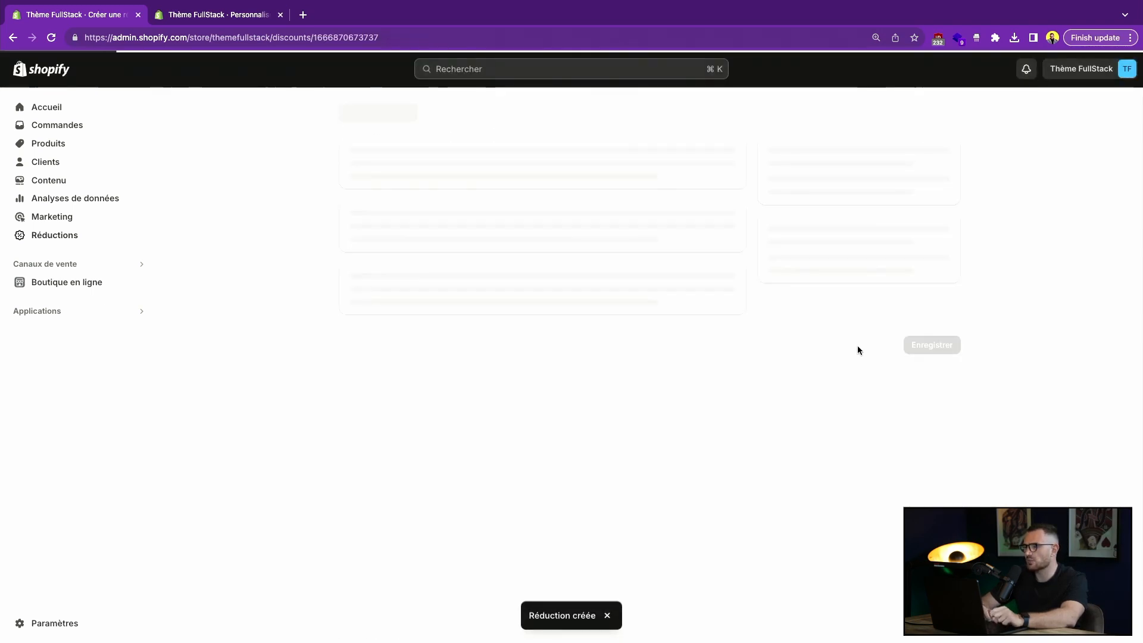
Duplicate the 2 Bananes (-5%) discount and title the copy "3 Bananes (-10%)"
click(873, 113)
click(394, 205)
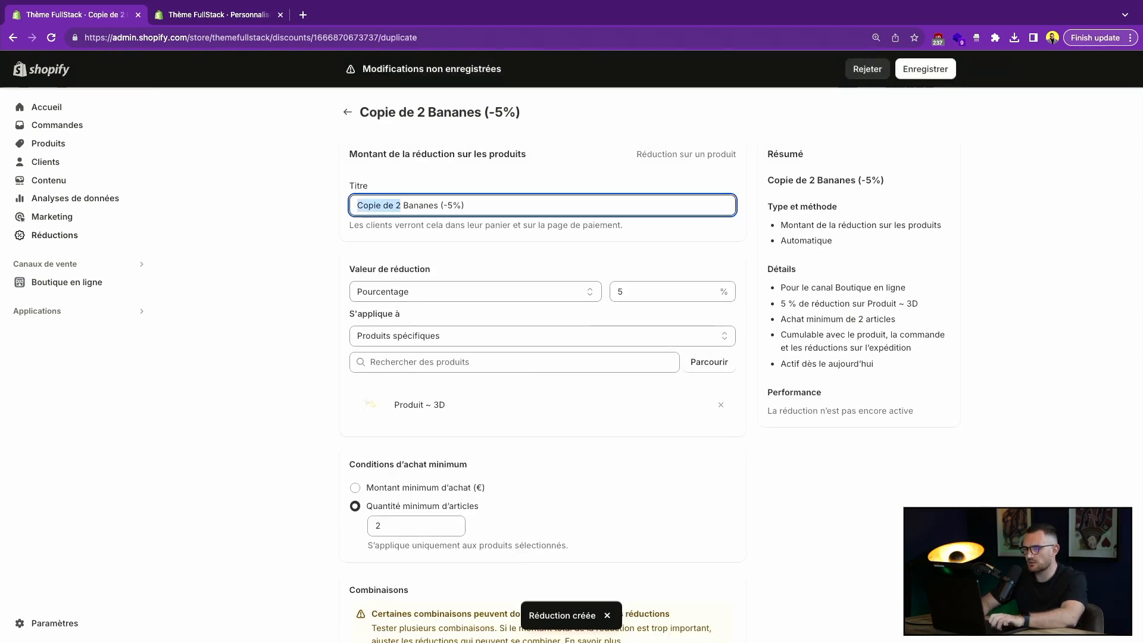
text(3)
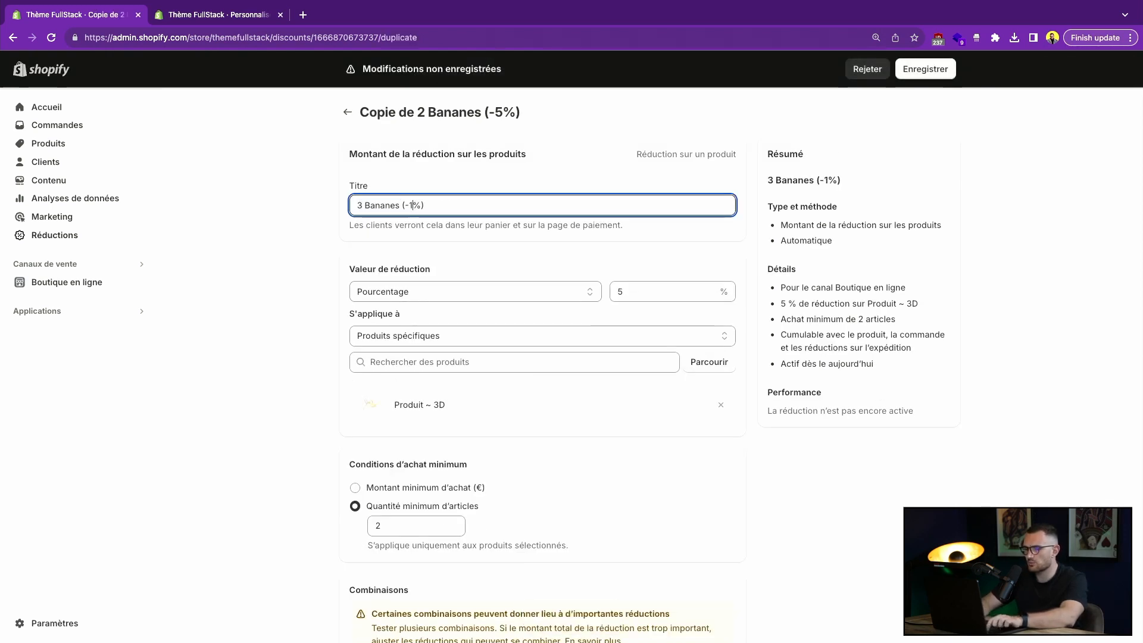
Set the copied discount to 10 percent with a minimum quantity of 3 items, and save it
double_click(659, 291)
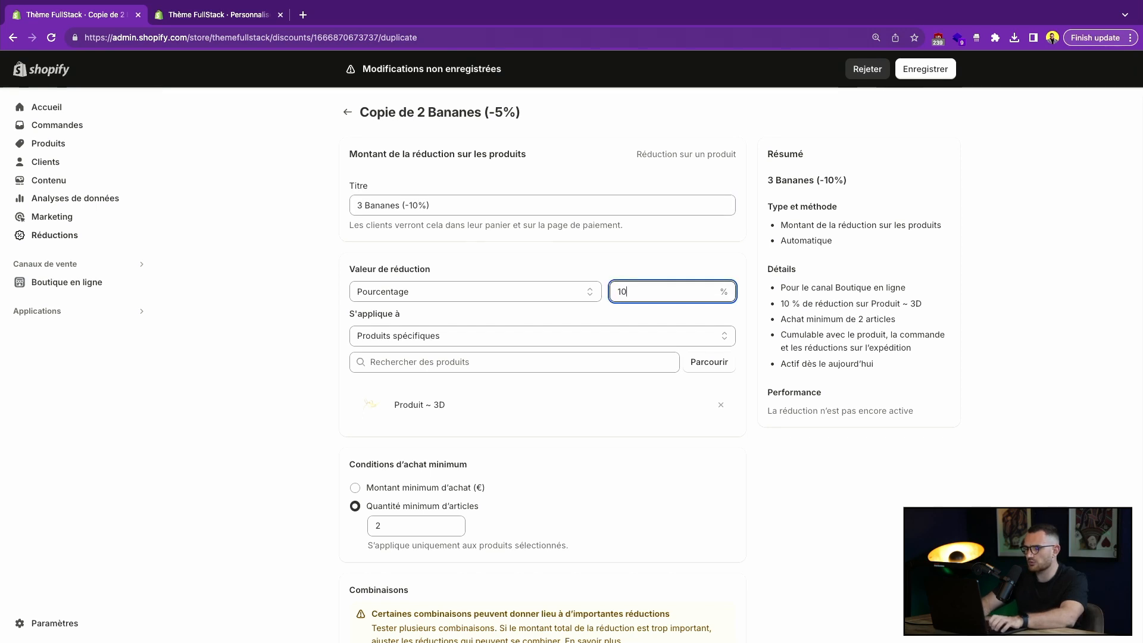
click(269, 361)
scroll(453, 420, down, 5)
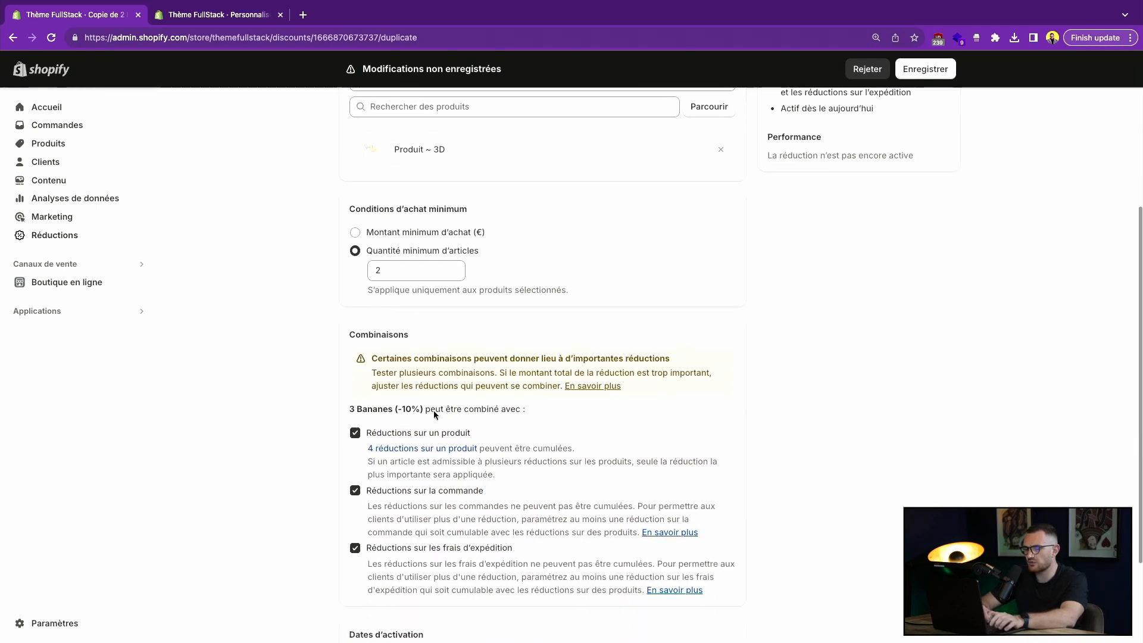
double_click(413, 271)
text(3)
click(256, 322)
scroll(346, 383, down, 1)
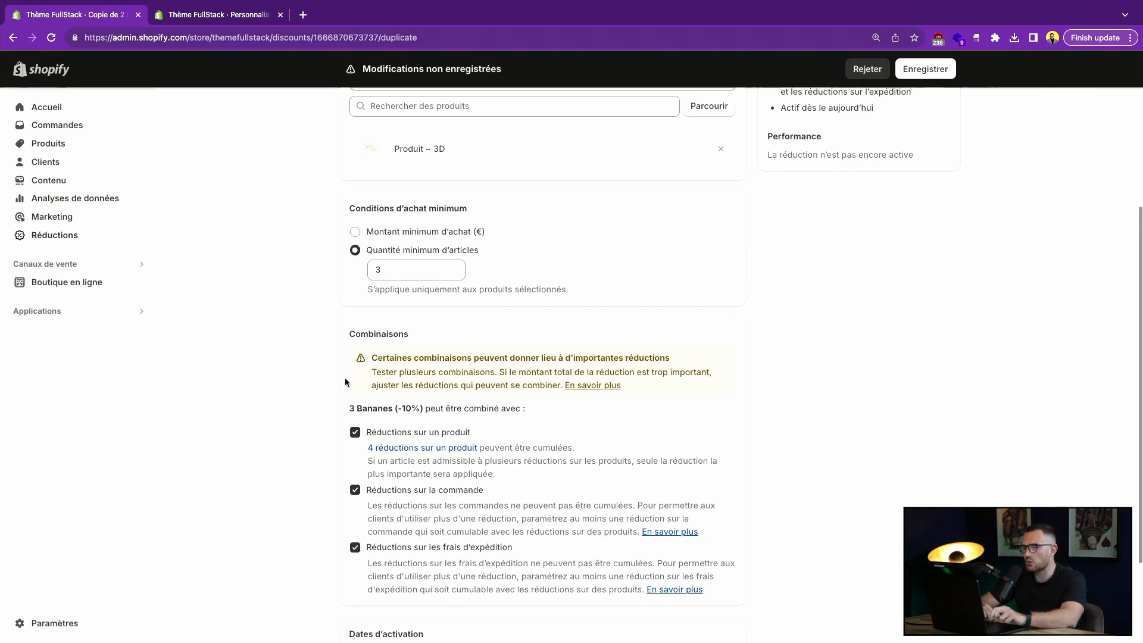
scroll(345, 382, down, 2)
click(880, 623)
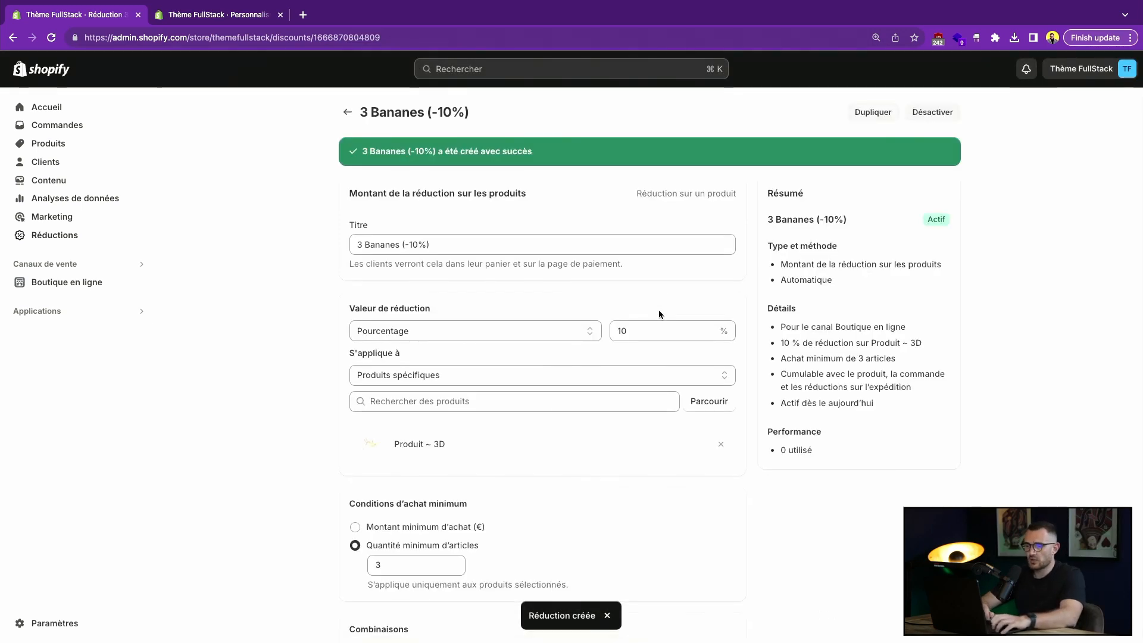
Switch to the theme customization tab and reload the Produit ~ 3D page
key(ctrl+Tab)
key(super+r)
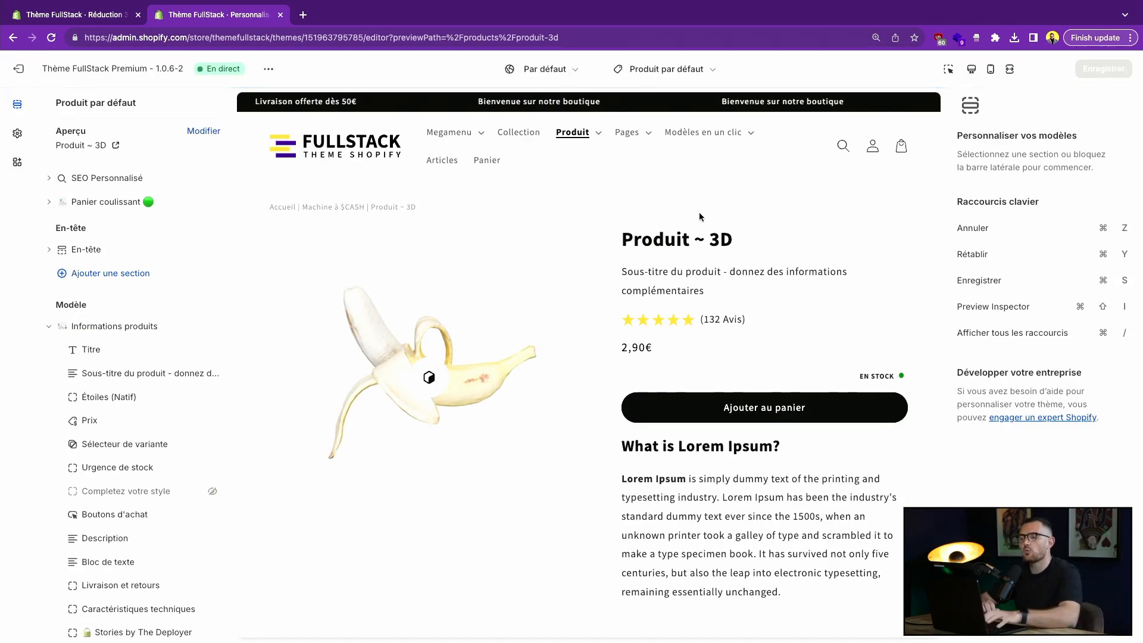
scroll(625, 358, down, 2)
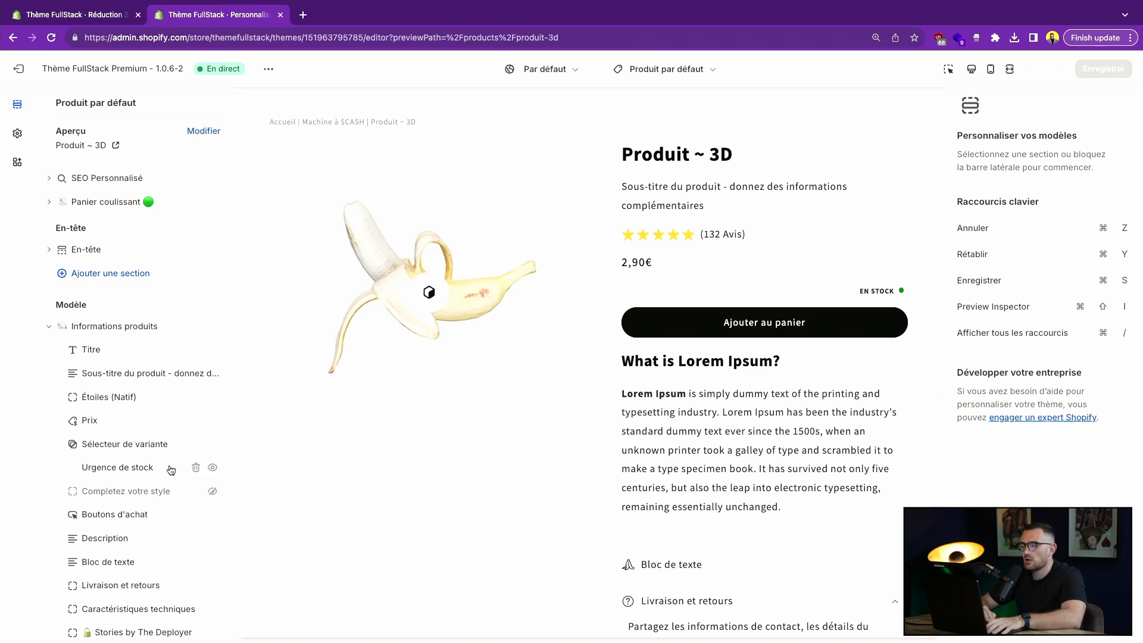
Add a Sélecteur de quantité block directly above Urgence de stock in the product information section, searching for "qua", and save
scroll(171, 471, down, 4)
click(130, 563)
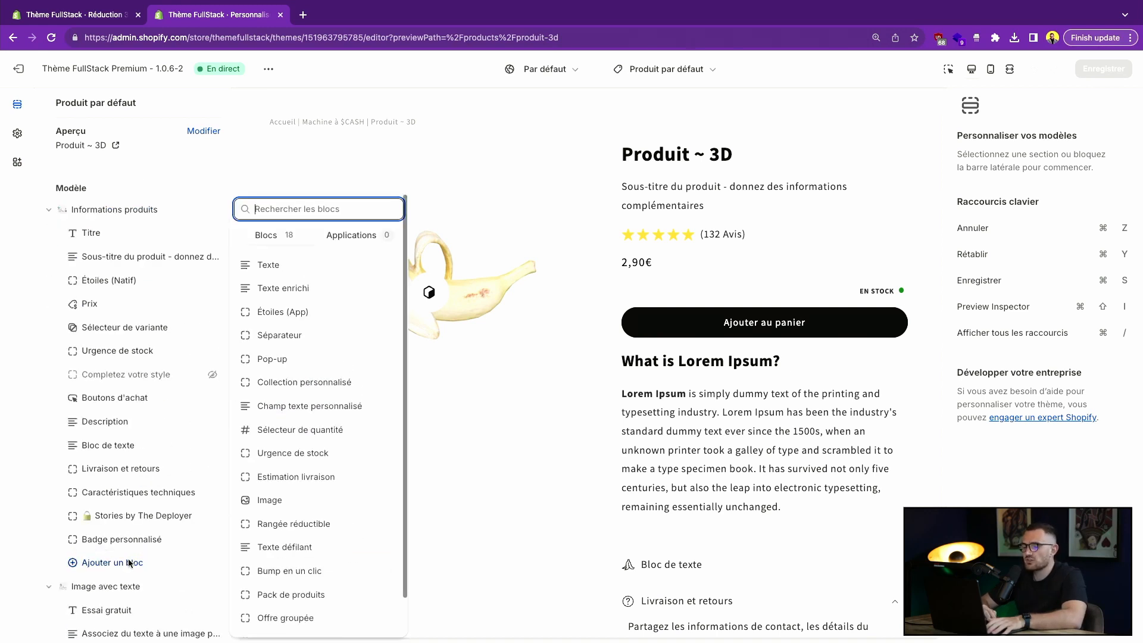
text(qua)
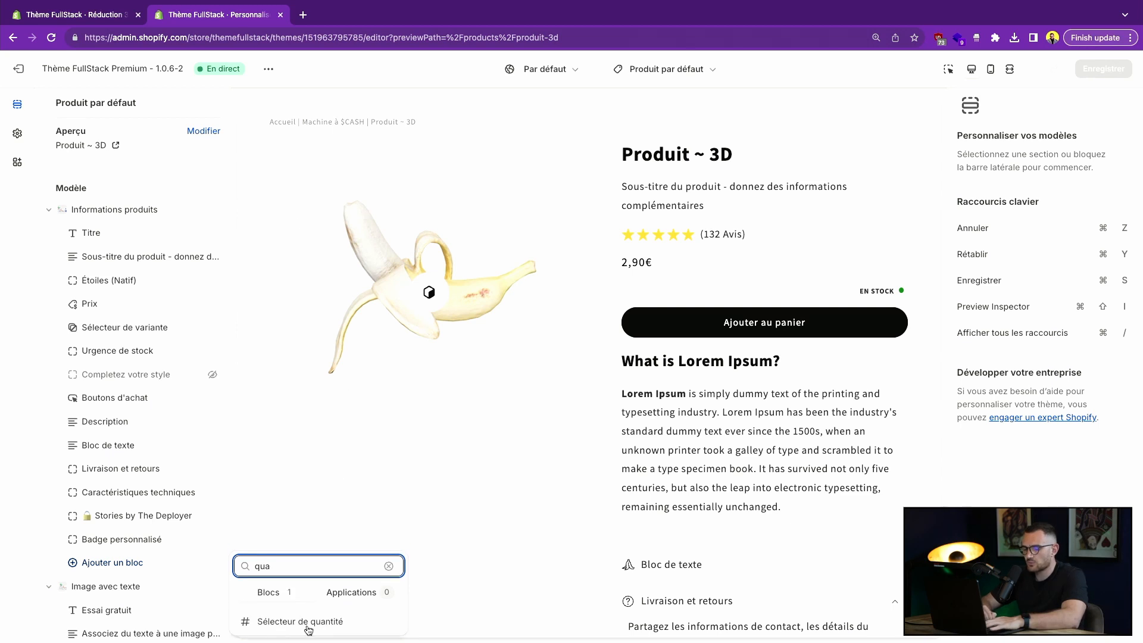
click(309, 630)
drag(128, 563, 73, 398)
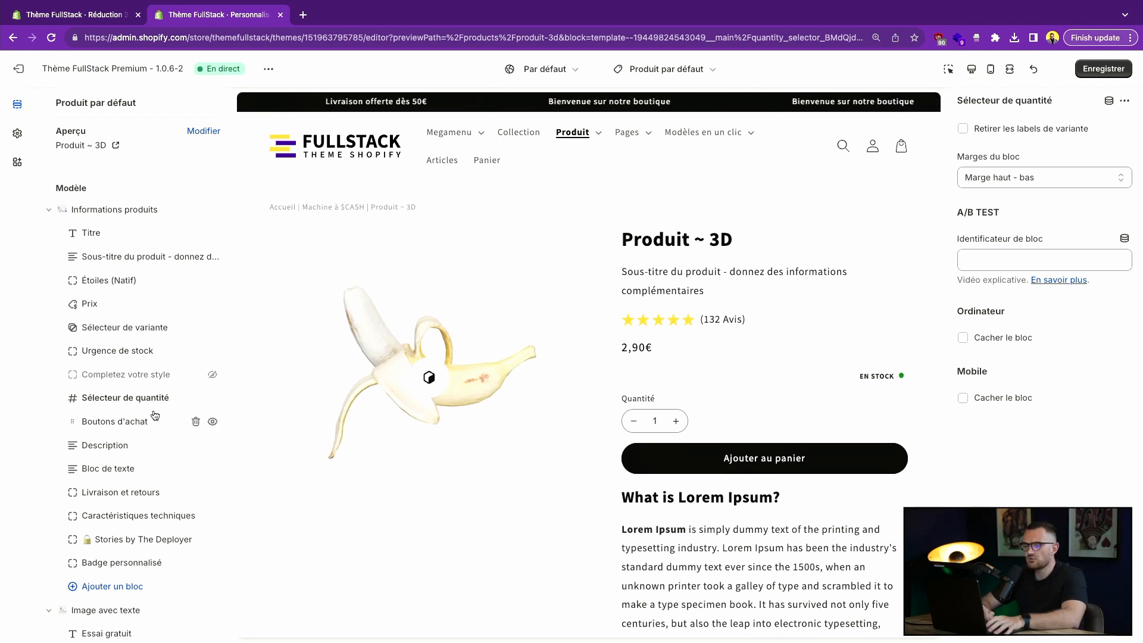
drag(71, 350, 77, 398)
click(1104, 69)
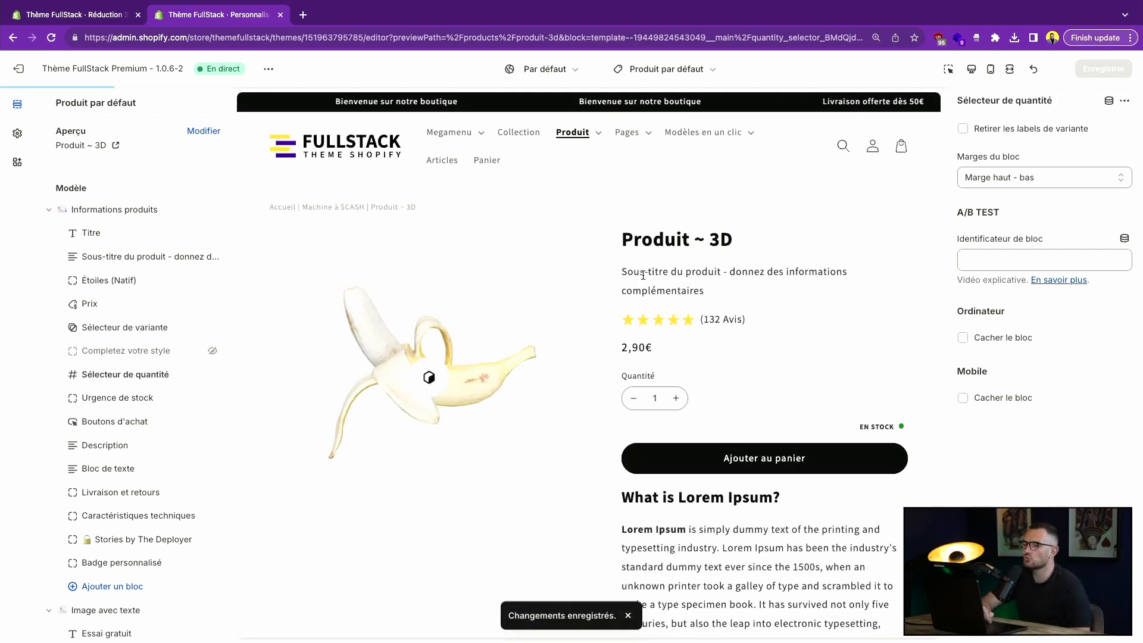
Test the automatic discount by adding 3 units of Produit ~ 3D to the cart, and empty the cart again
triple_click(689, 276)
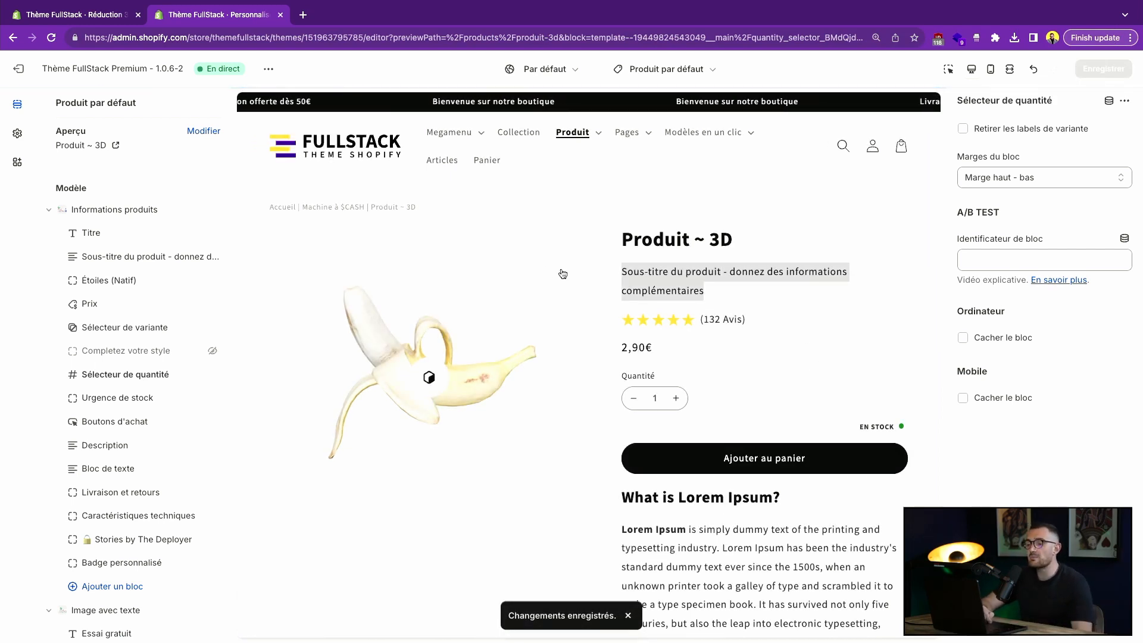
click(673, 341)
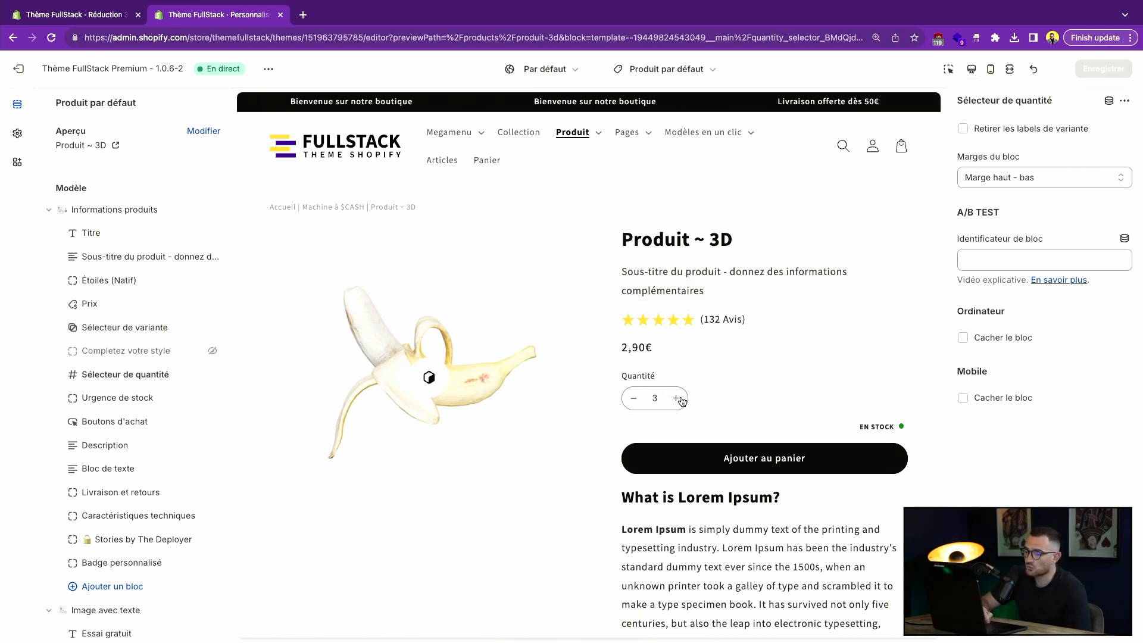
click(715, 448)
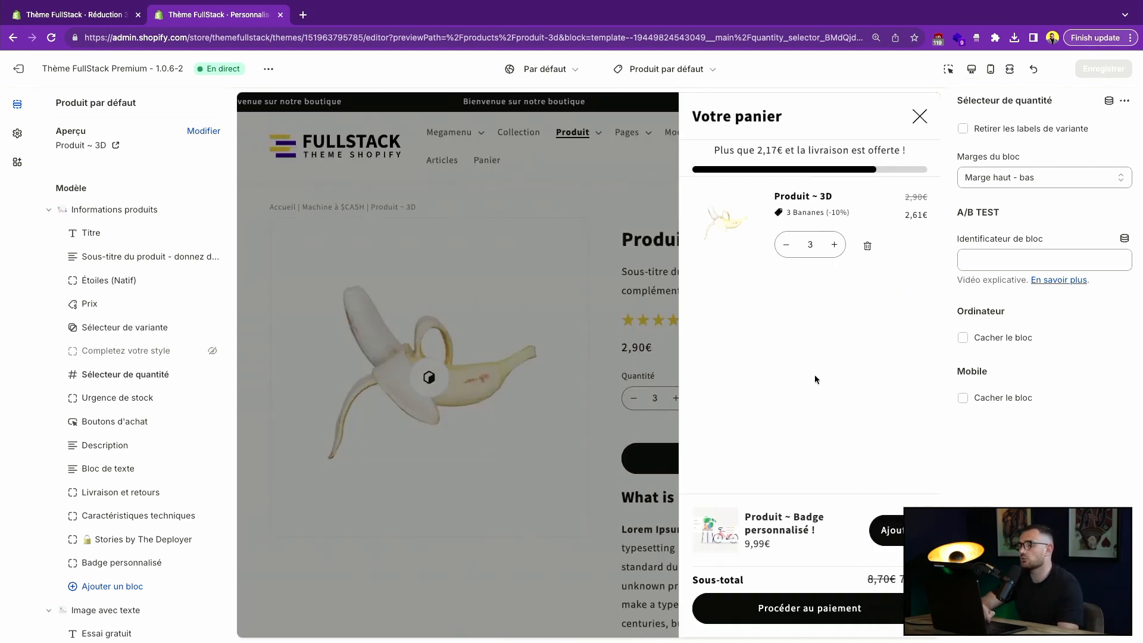
click(797, 232)
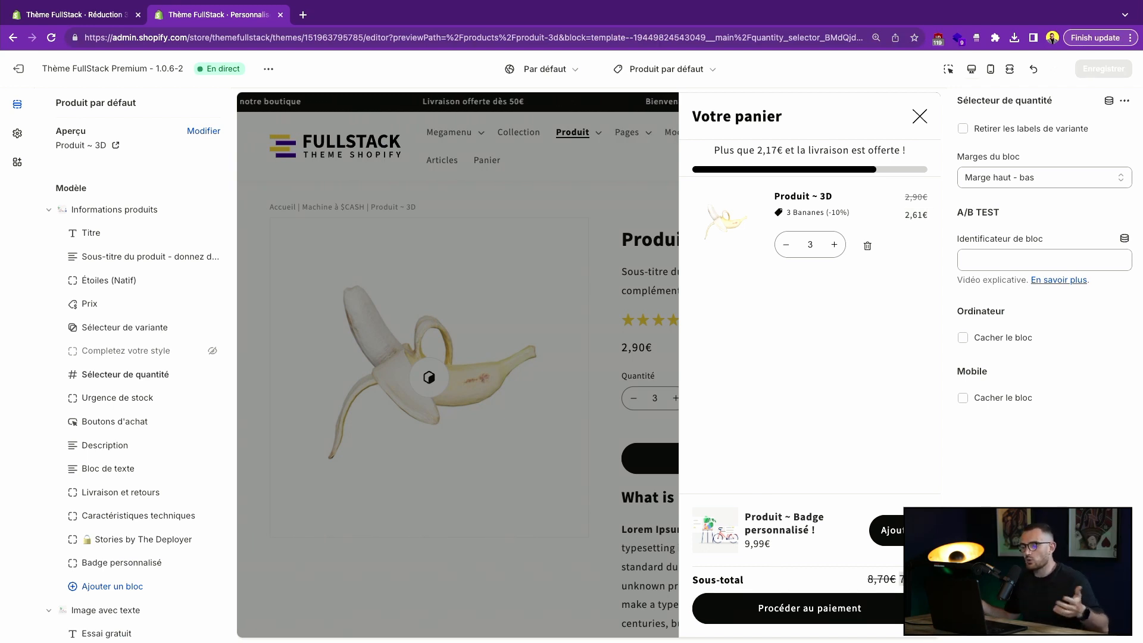
click(868, 246)
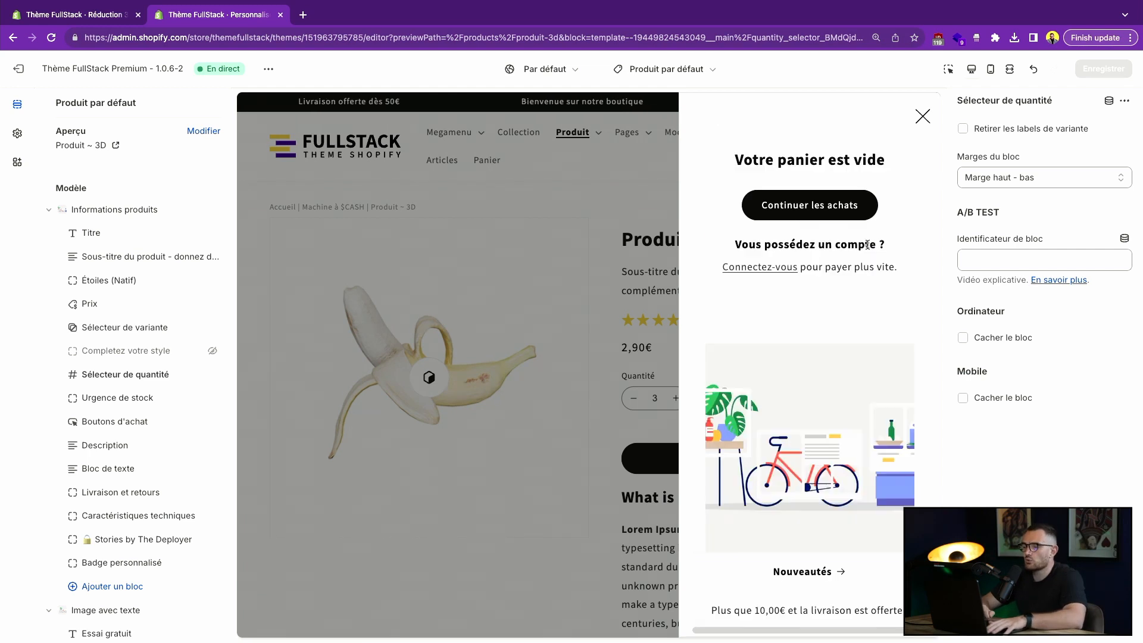
click(840, 209)
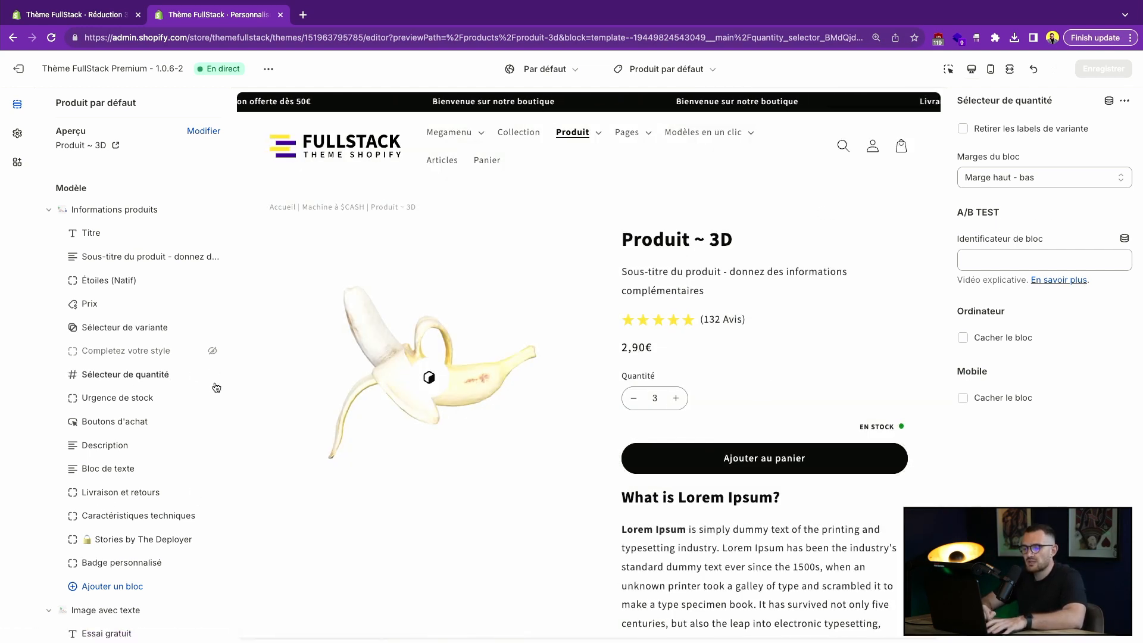
Replace the Sélecteur de quantité block with a Pack de produits block placed above Urgence de stock
click(195, 375)
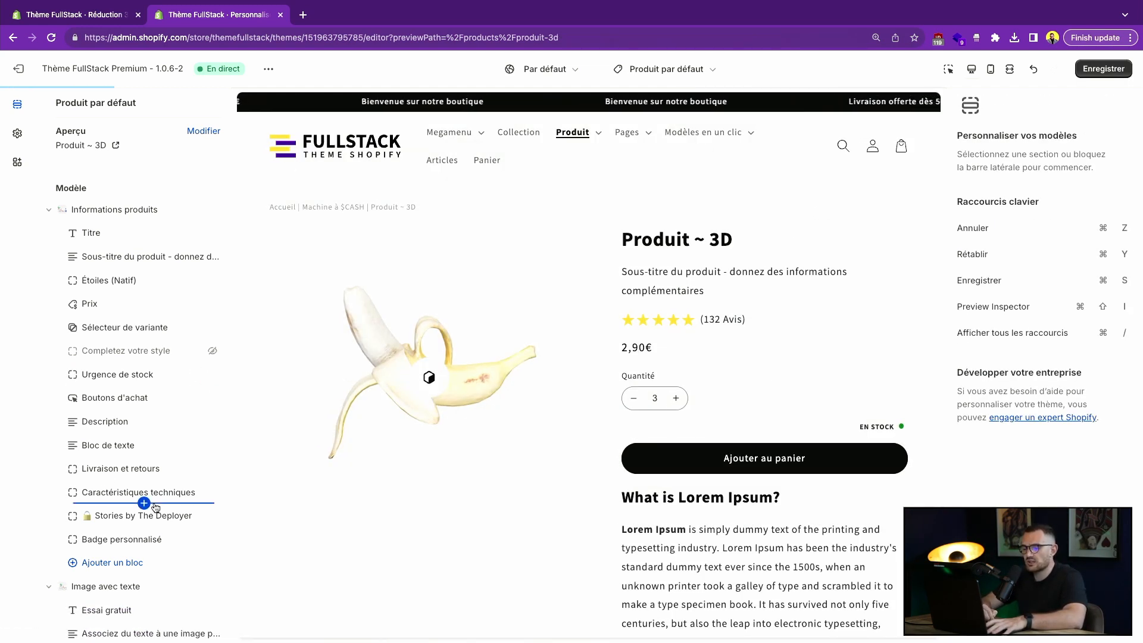
click(137, 564)
scroll(304, 533, down, 1)
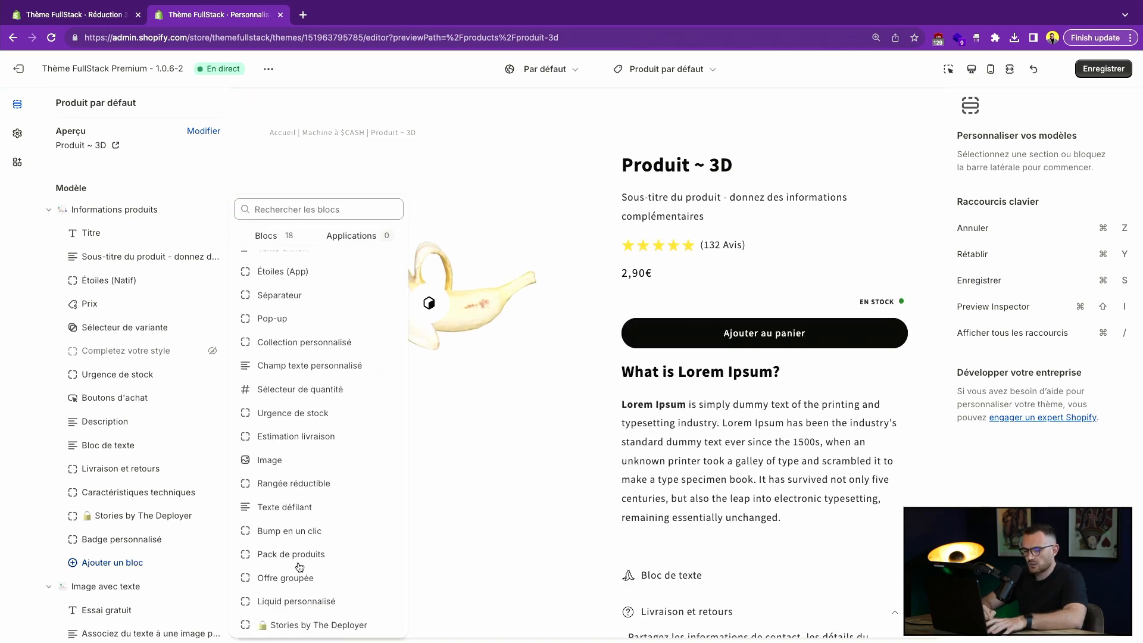
click(299, 563)
drag(71, 559, 78, 375)
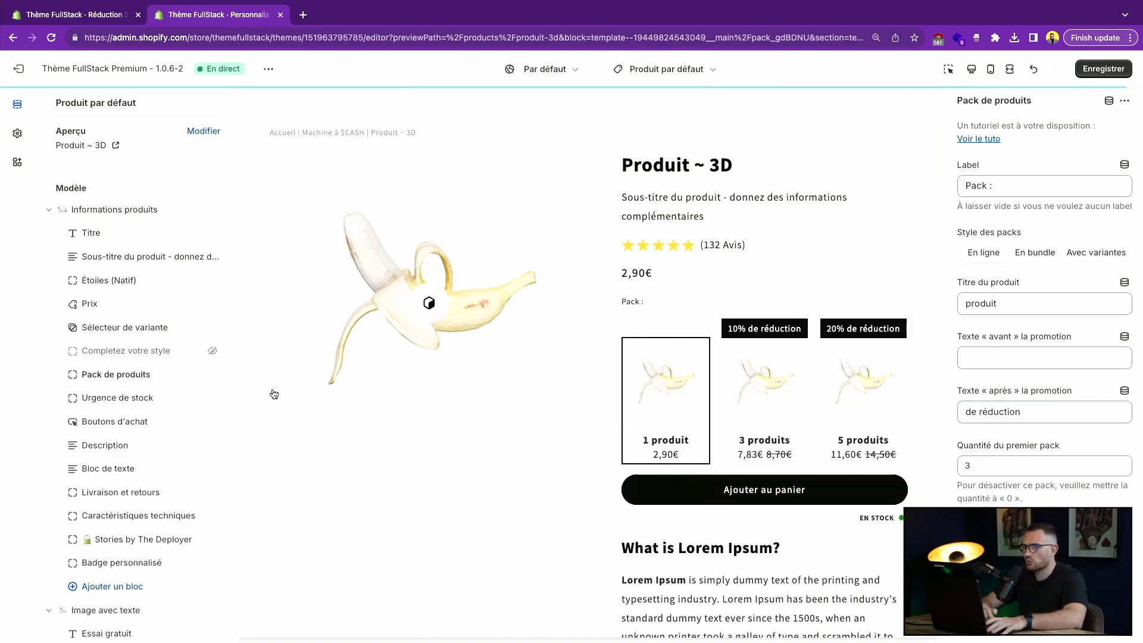
Set the first pack to quantity 2 with a 5% promotion and the second to quantity 3 with 10%, and save
scroll(711, 380, up, 1)
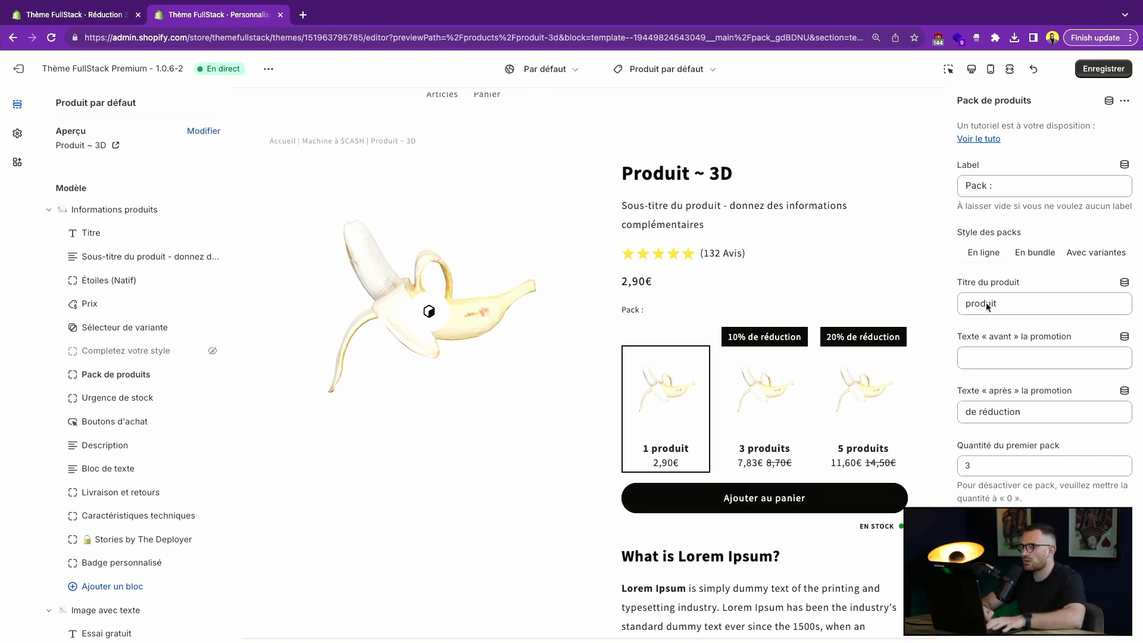
scroll(989, 322, down, 2)
scroll(983, 304, up, 2)
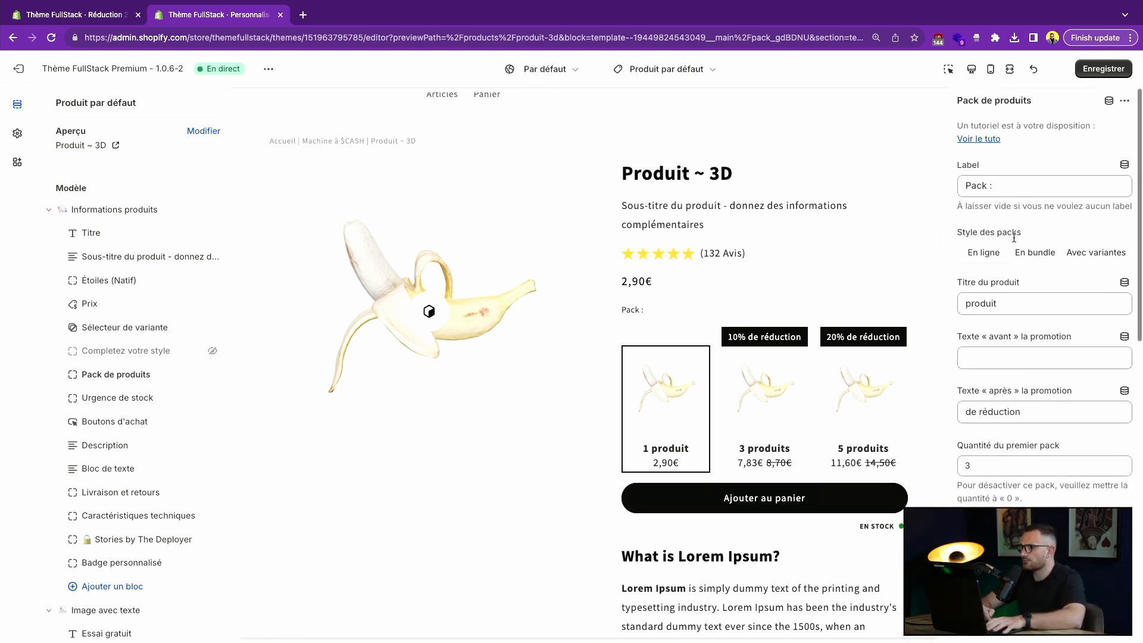
scroll(1013, 291, down, 8)
scroll(1015, 288, up, 5)
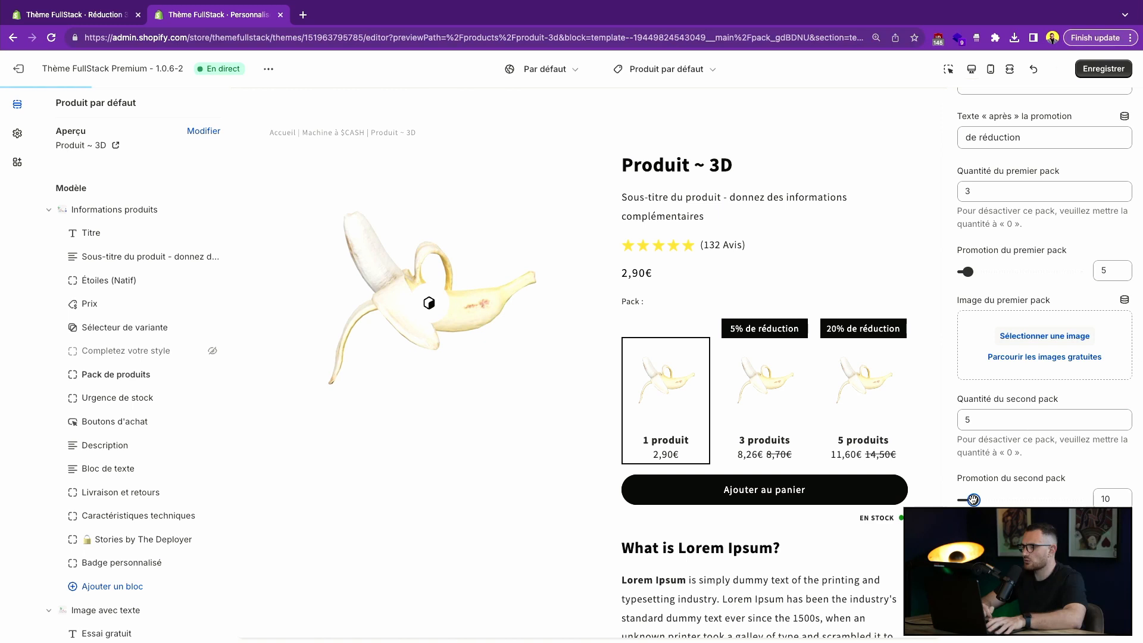
click(1035, 420)
text(3)
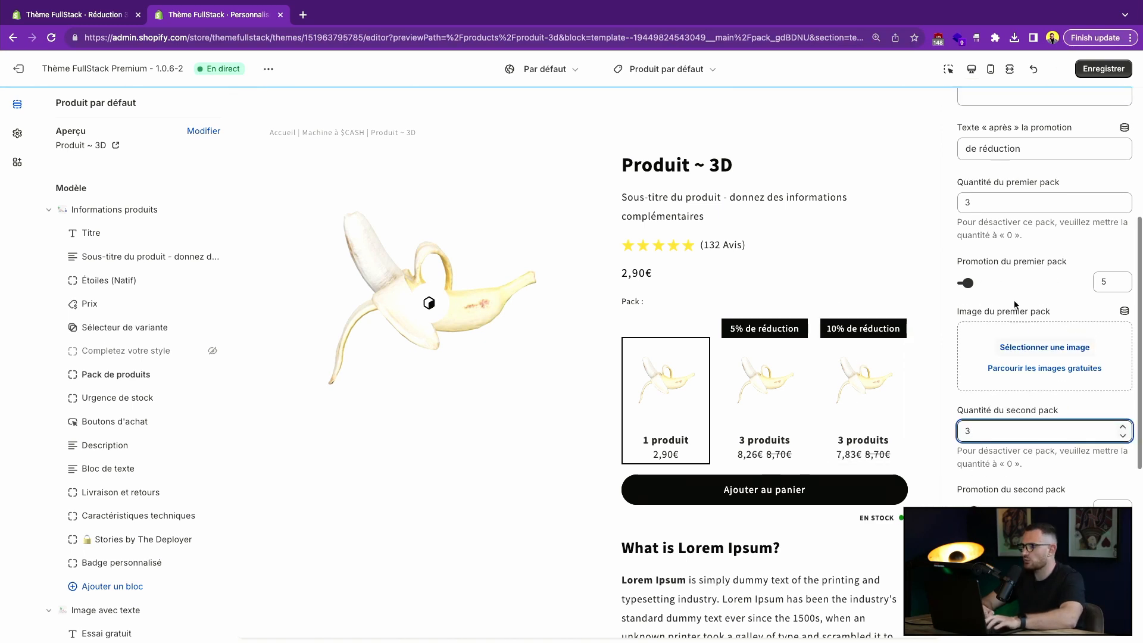
click(991, 208)
text(2)
click(1103, 67)
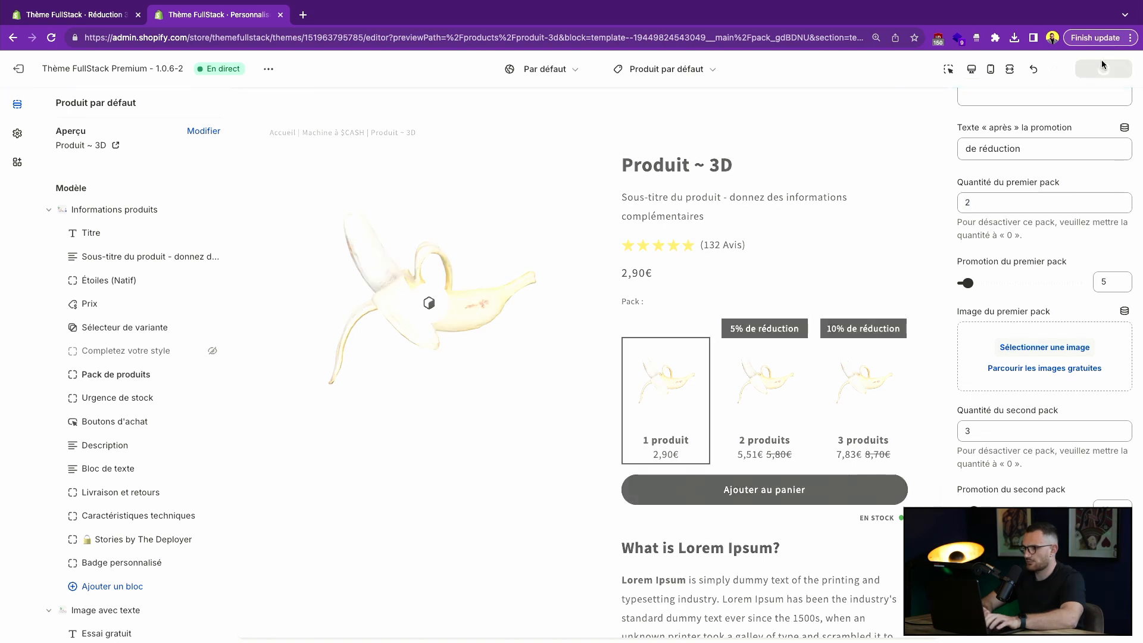
Set the product title in the pack block to "banane"
scroll(1028, 358, up, 5)
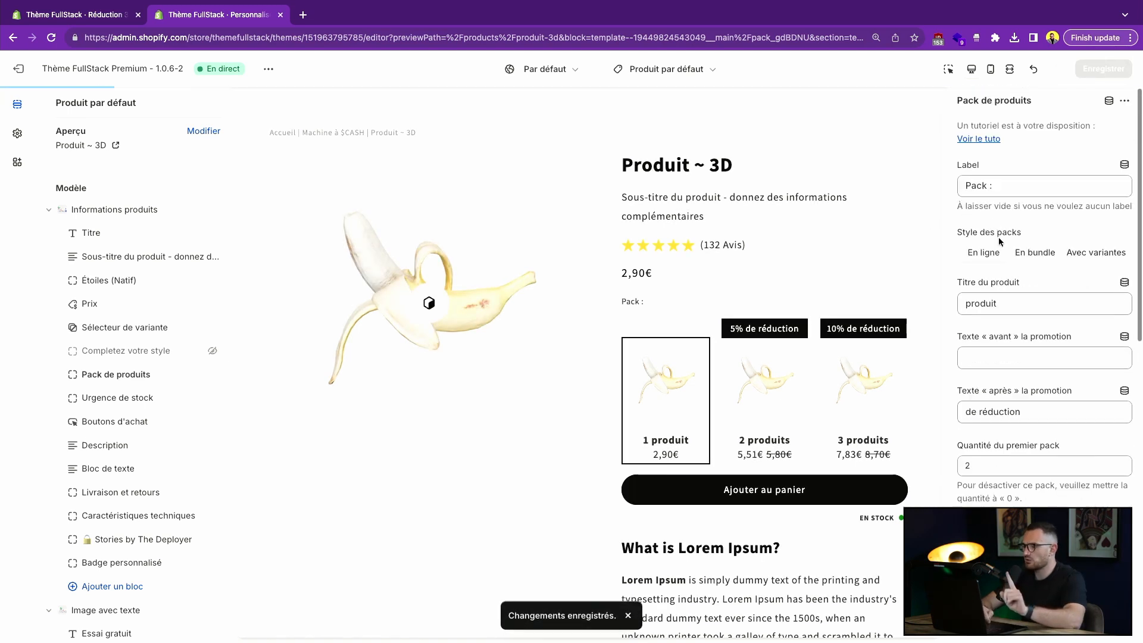
click(987, 303)
key(ctrl+a)
text(ba)
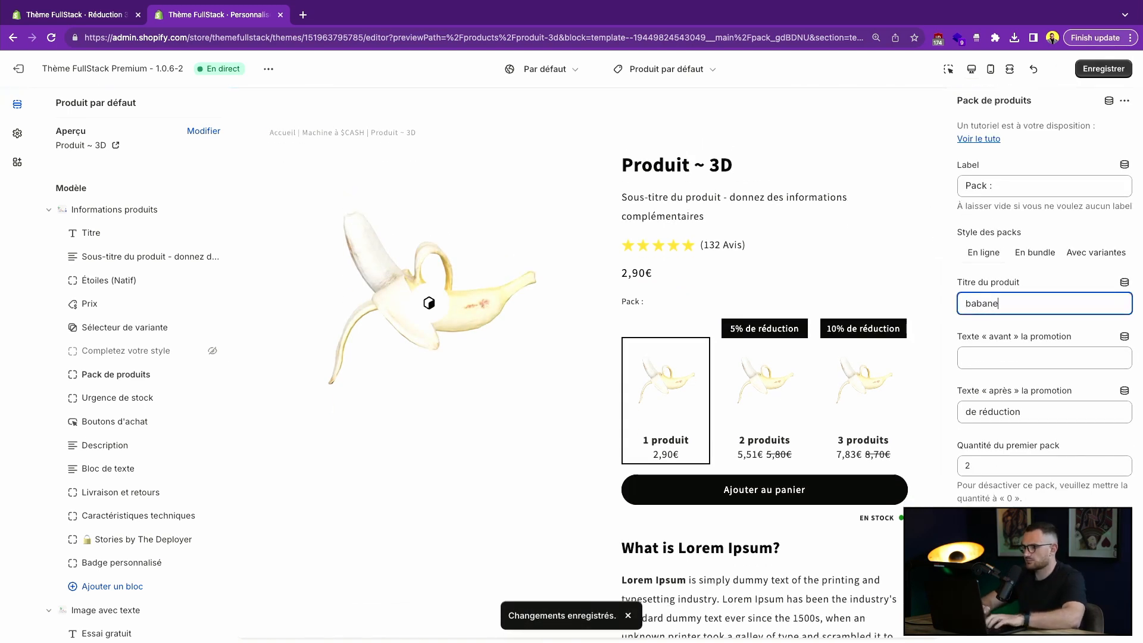
text(ban)
key(BackSpace)
key(BackSpace)
key(BackSpace)
text(mam)
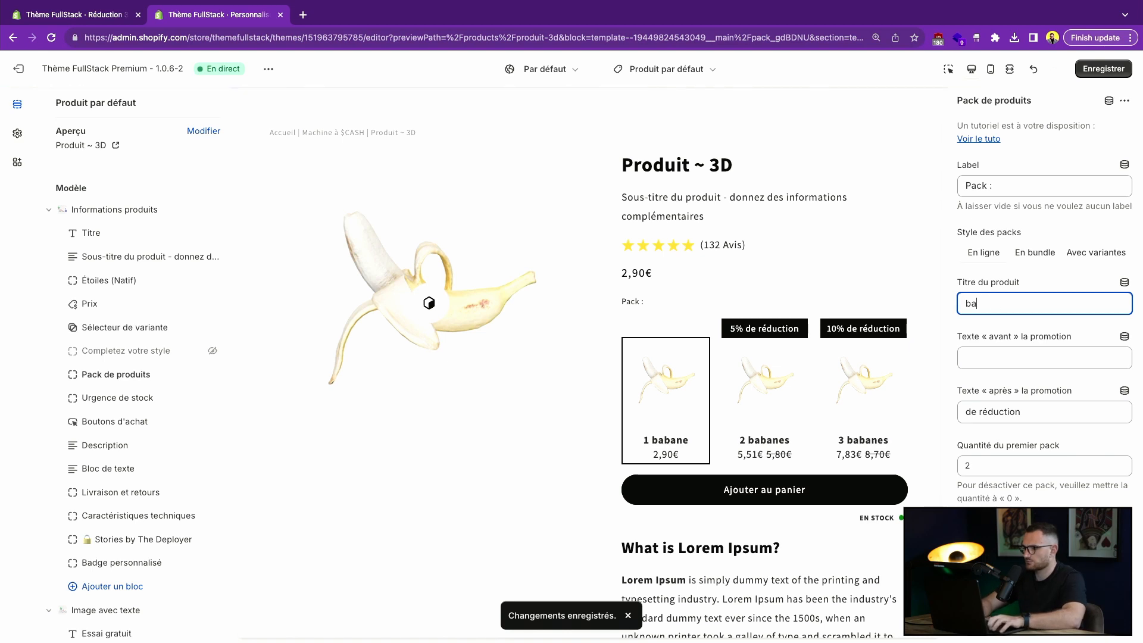
text(anane)
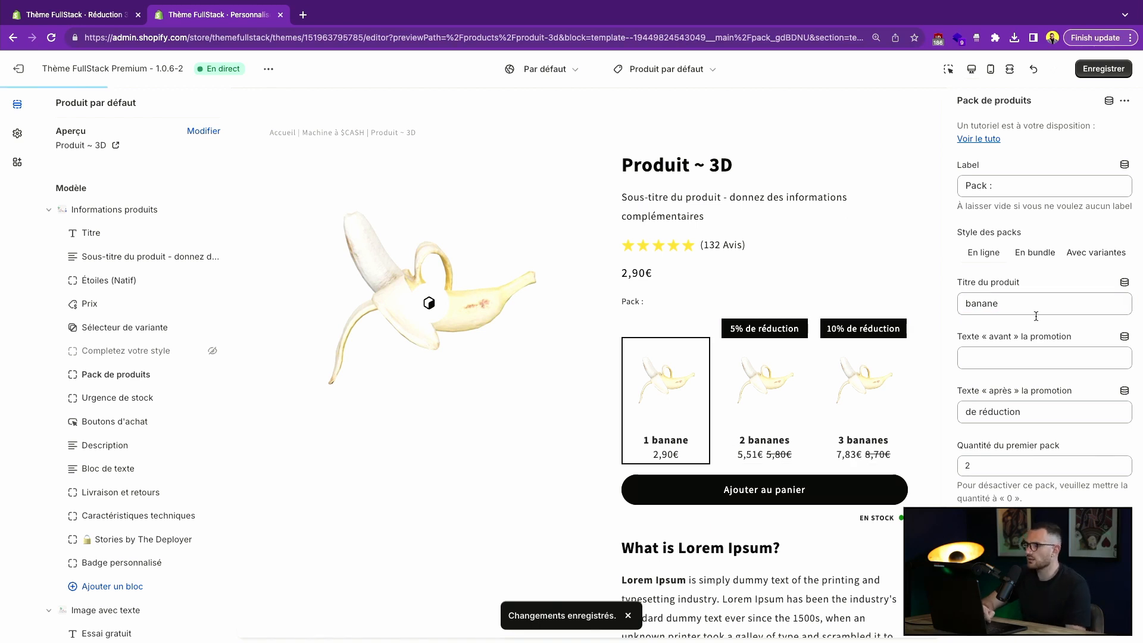
Use the downloaded yellow banana PNG as the first pack's image
scroll(1036, 316, down, 6)
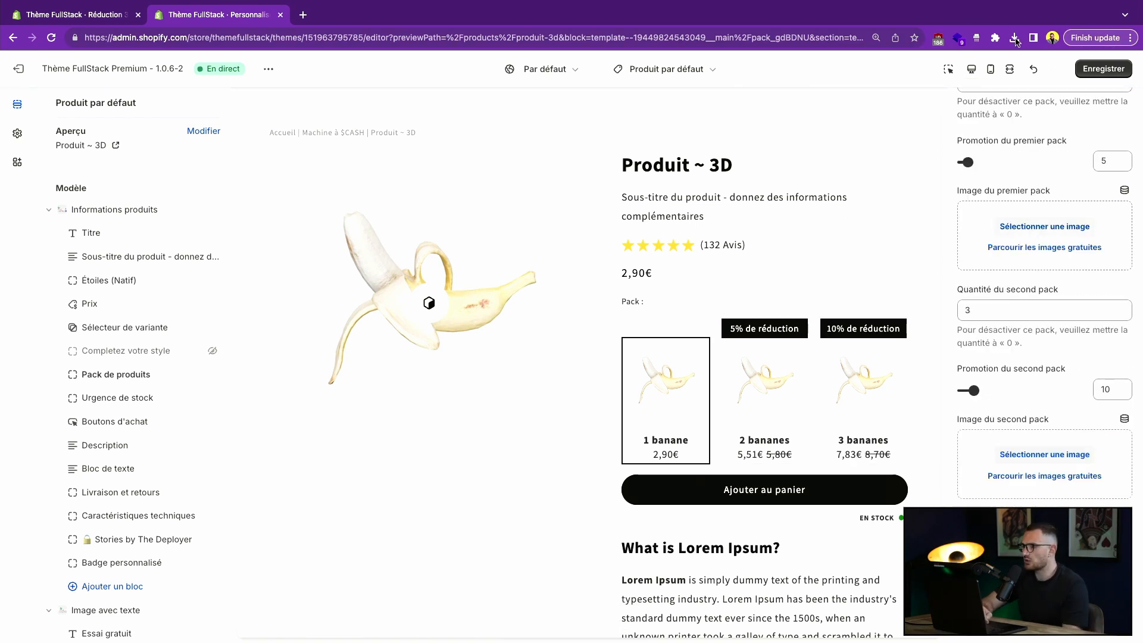
click(1015, 38)
drag(1023, 279, 1057, 226)
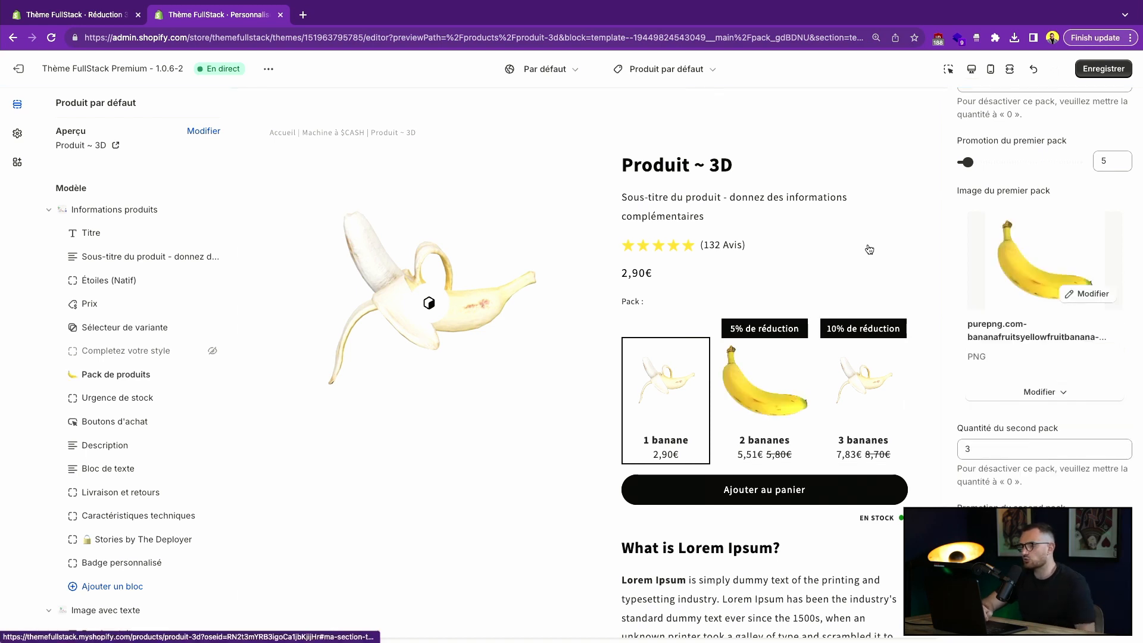
Save the product template with the updated pack block
scroll(868, 244, down, 10)
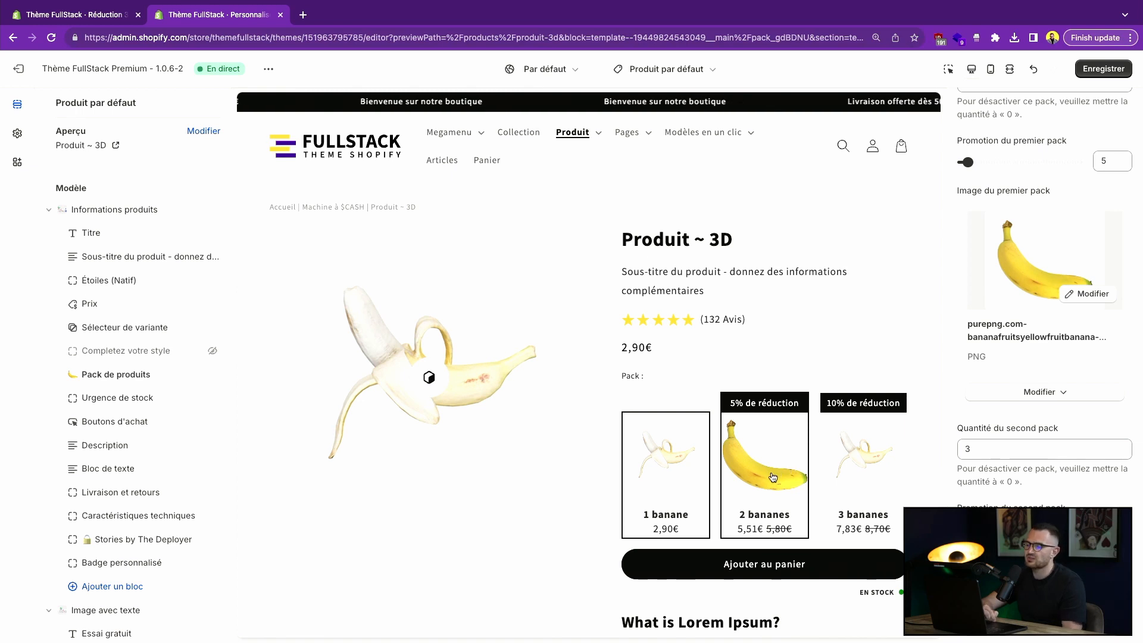
key(ctrl+s)
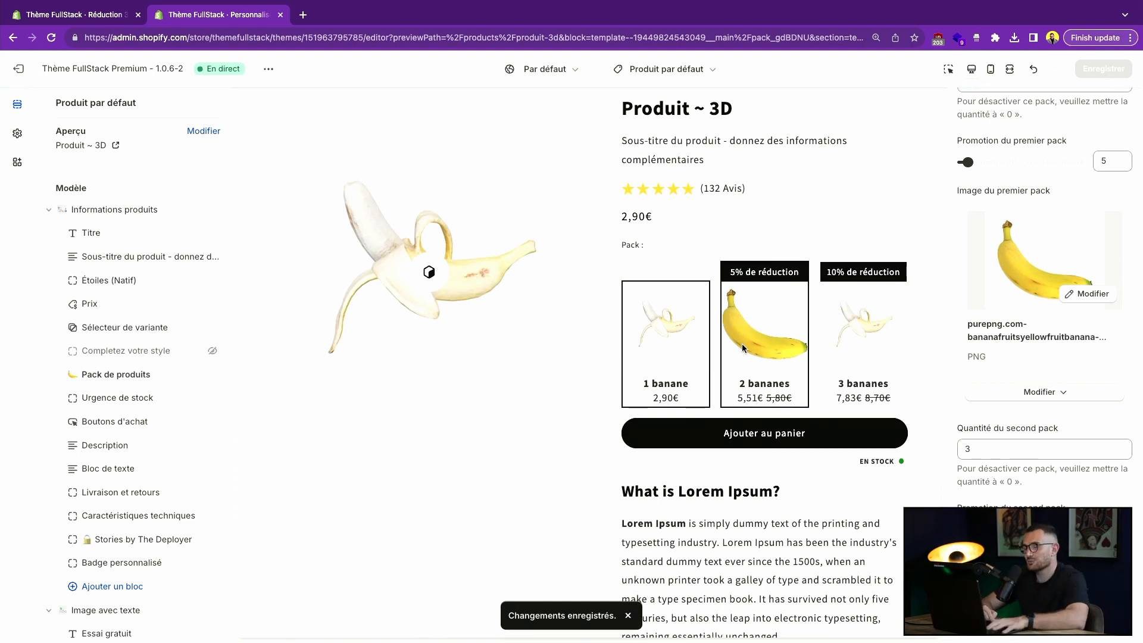
Test the pack selector in the preview by switching between the 1, 2 and 3 banana packs, finishing on 2 bananes
click(737, 357)
click(759, 351)
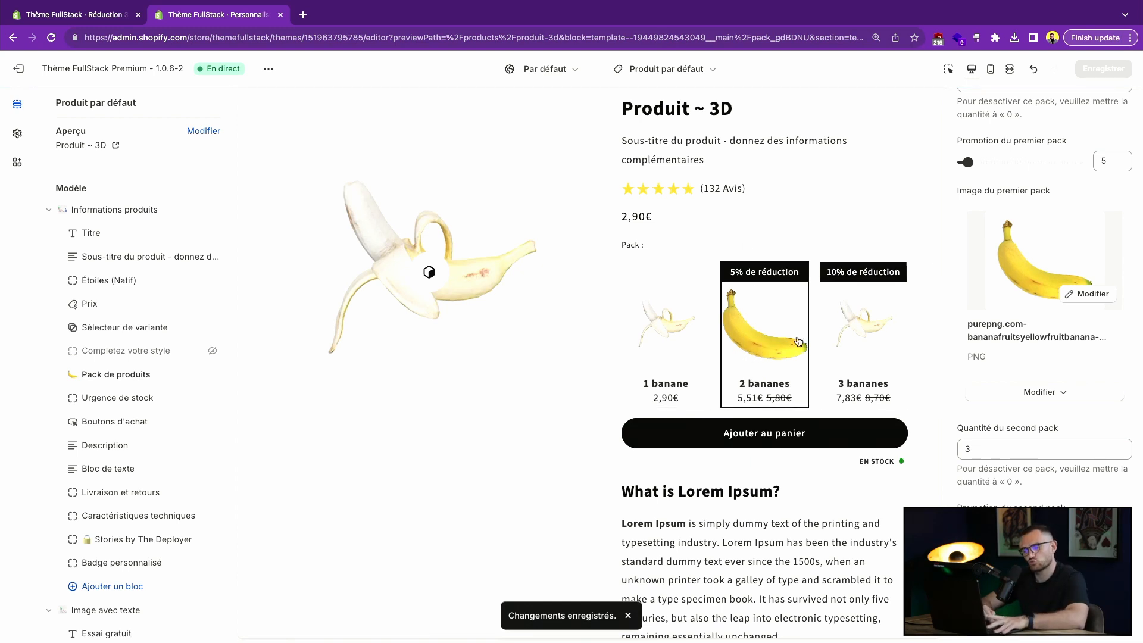
click(849, 344)
click(760, 345)
click(691, 344)
drag(758, 345, 767, 345)
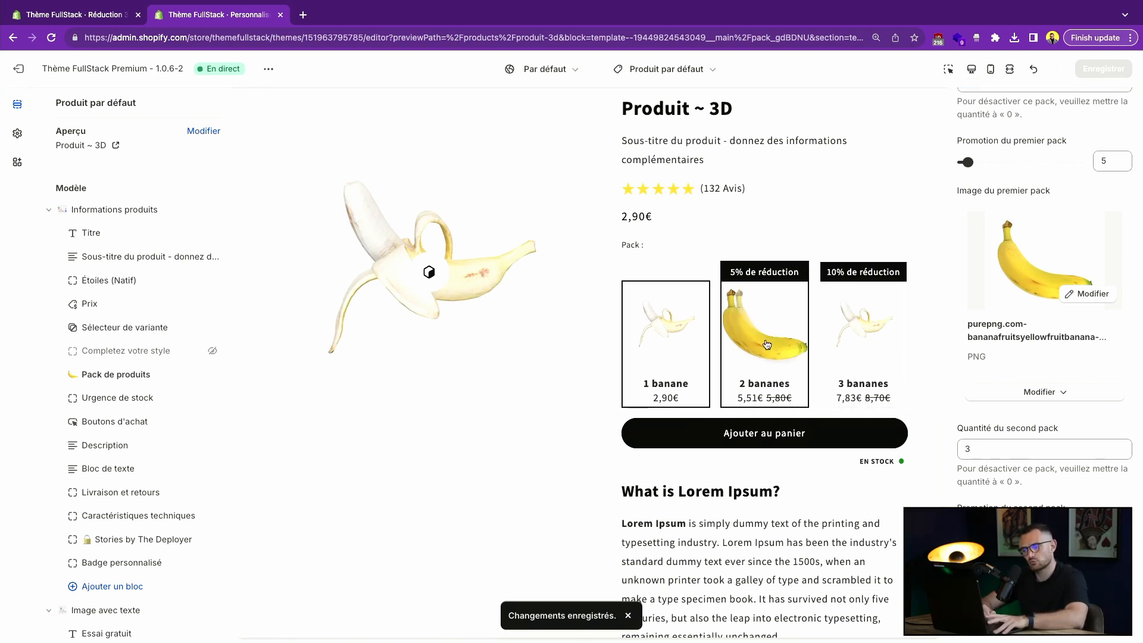
click(850, 347)
click(774, 362)
click(691, 362)
click(761, 374)
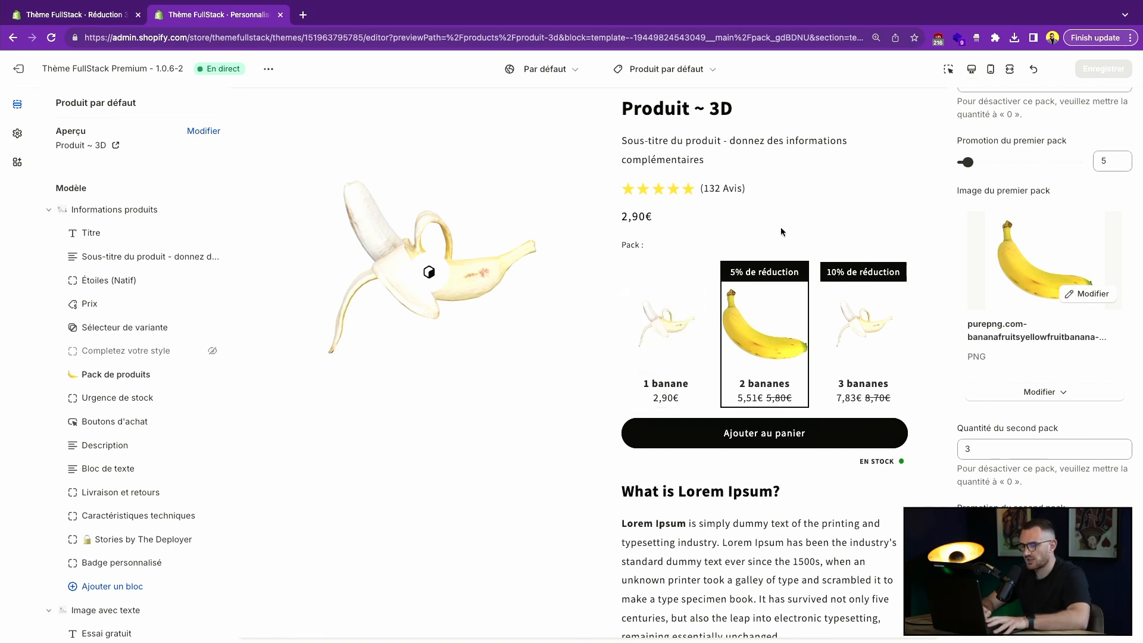
Add the 2 bananes pack to the cart, check the discount in the cart drawer, and close it
scroll(808, 466, up, 2)
click(798, 560)
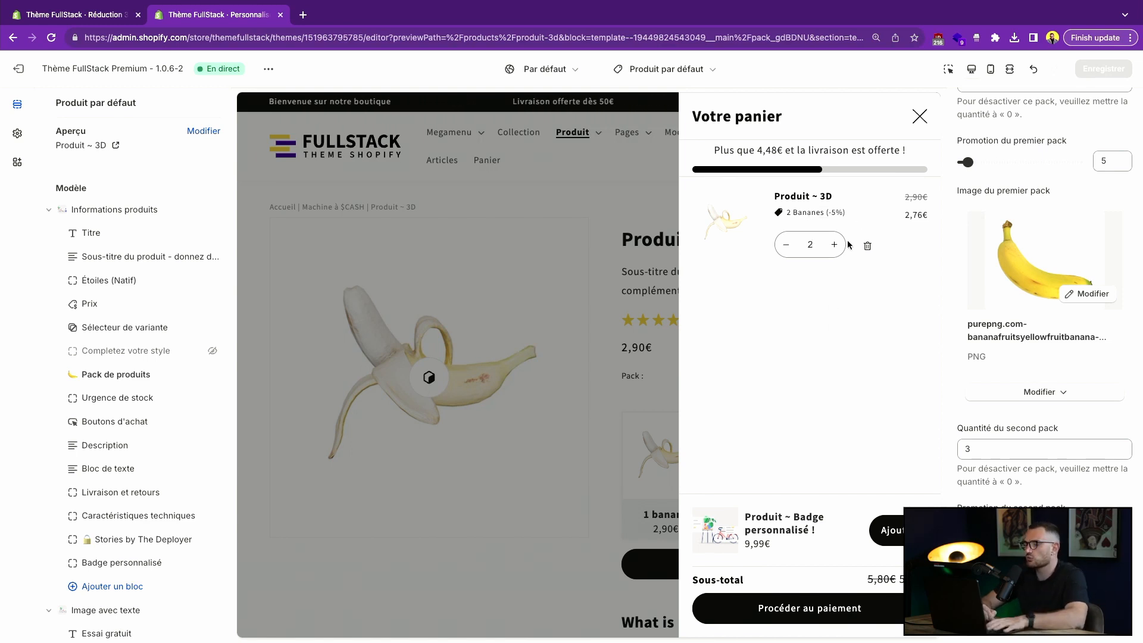
click(920, 114)
Try the En ligne and Avec variantes styles on the pack block, and return it to En bundle
scroll(741, 305, down, 1)
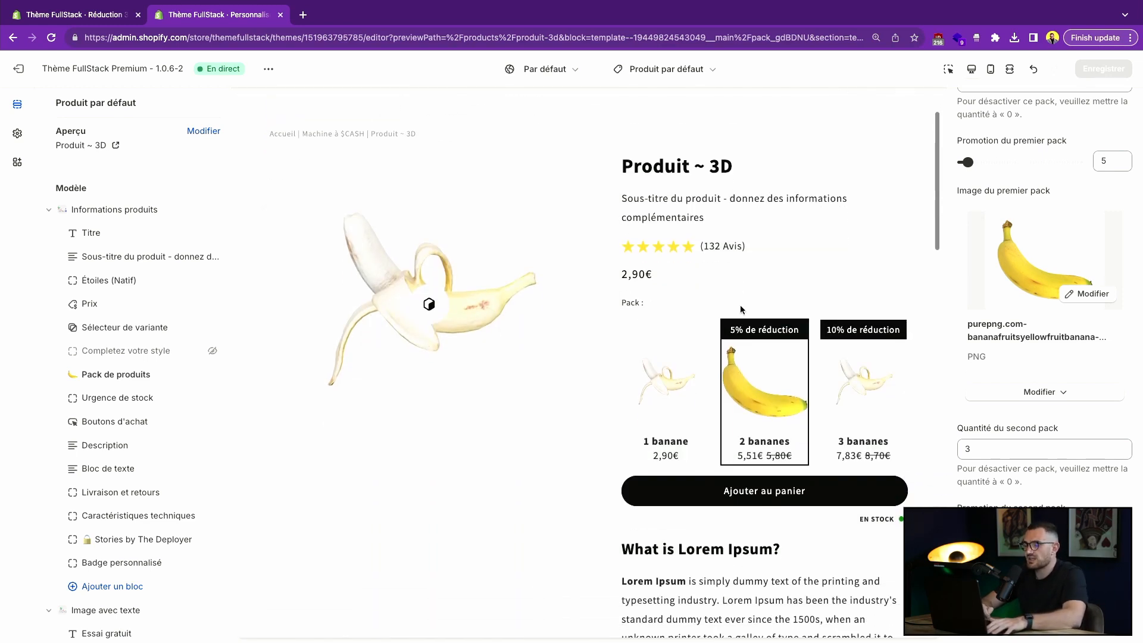
scroll(741, 305, up, 1)
scroll(1049, 258, up, 5)
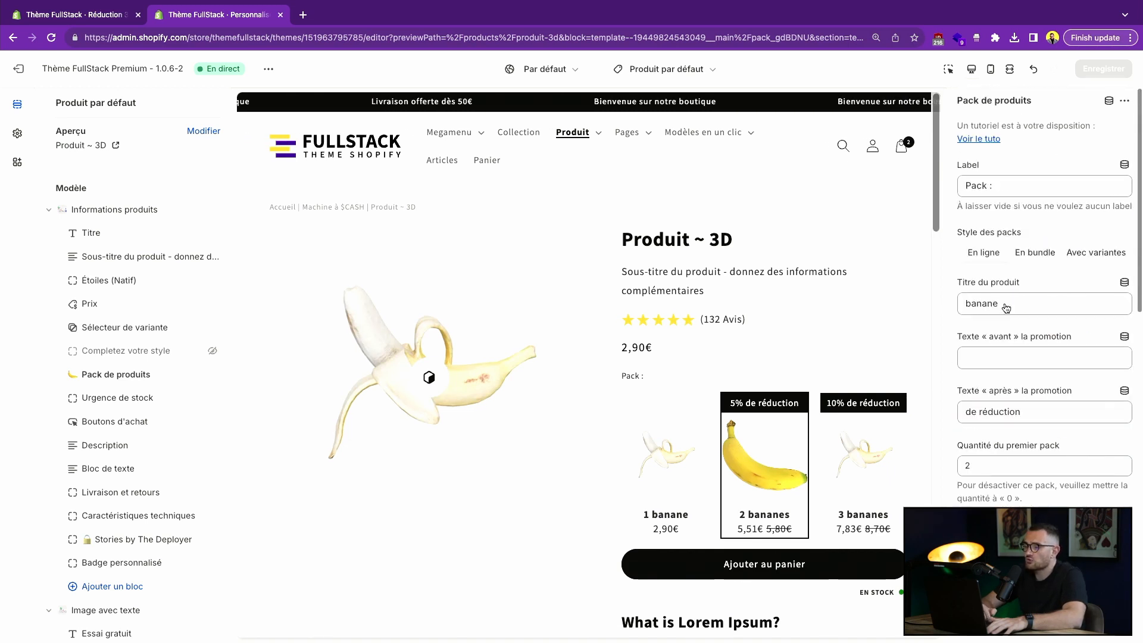
click(1049, 254)
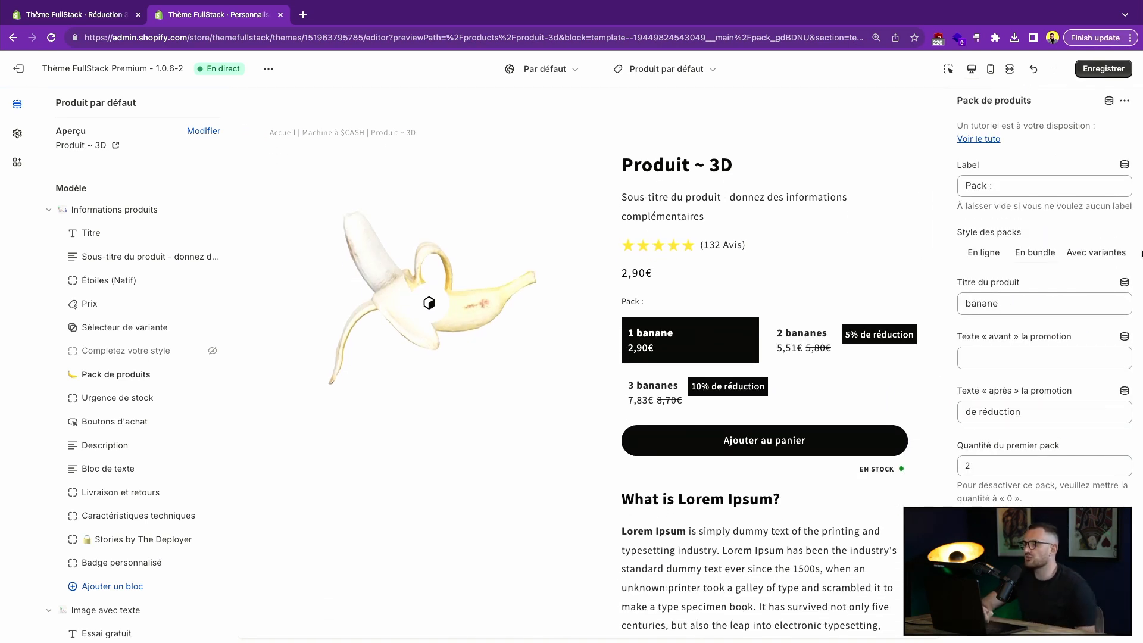
click(1105, 262)
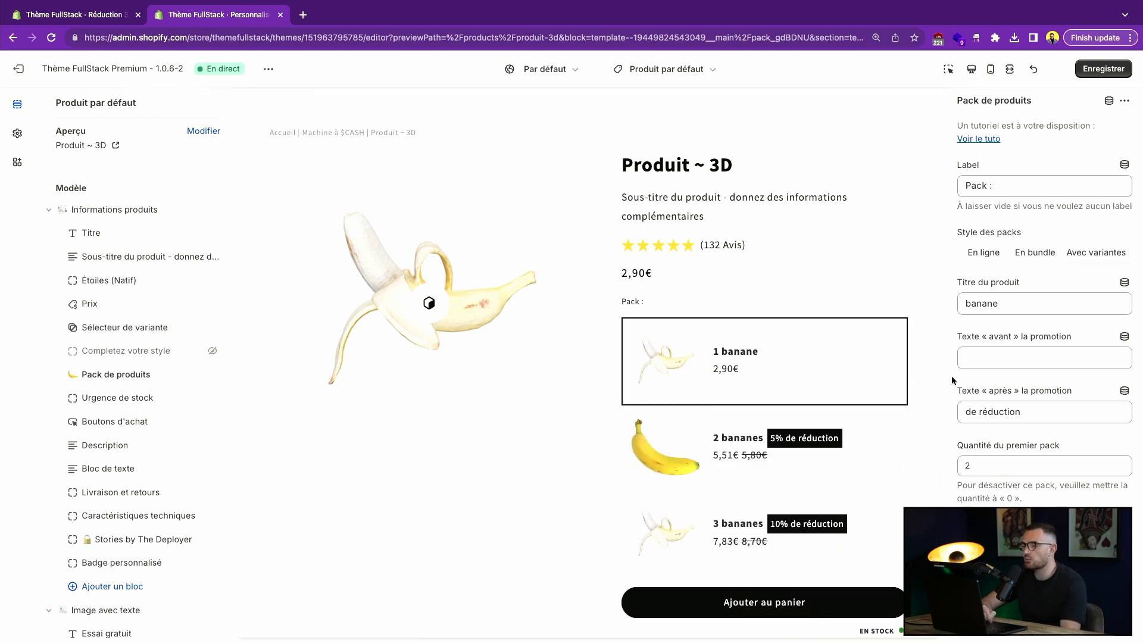
click(1020, 254)
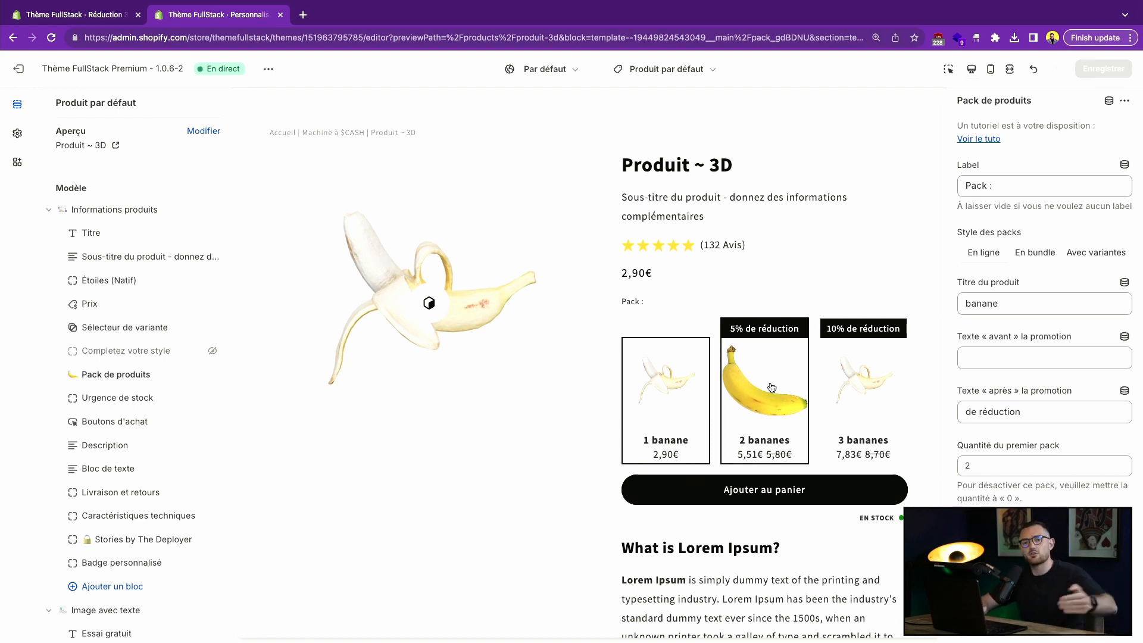
scroll(874, 309, up, 2)
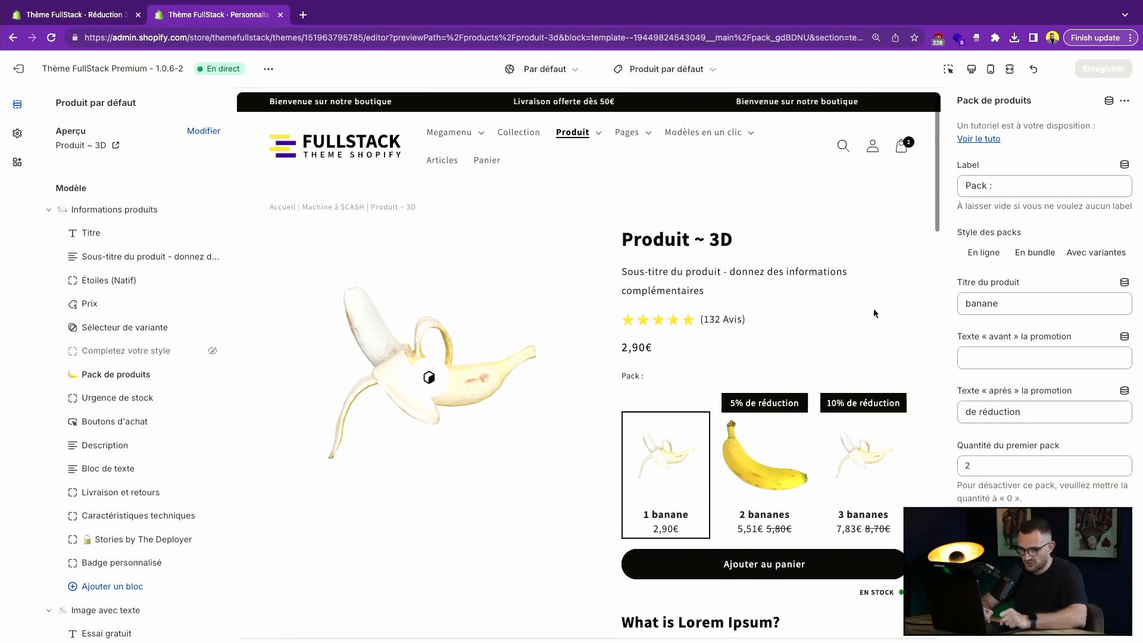